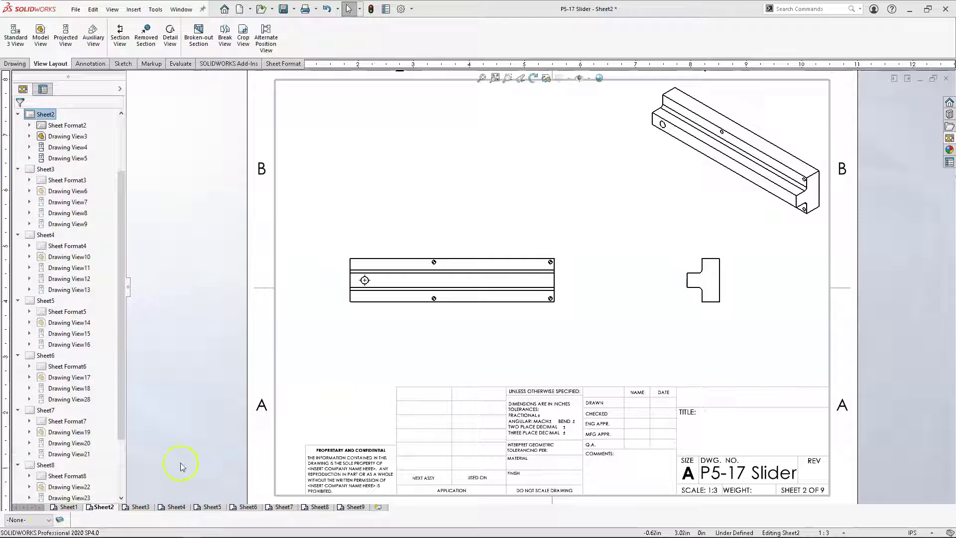
Step: Review the assembly sheet and the part views on Sheet2 and Sheet3
{"action": "left_click", "coordinate": [68, 507]}
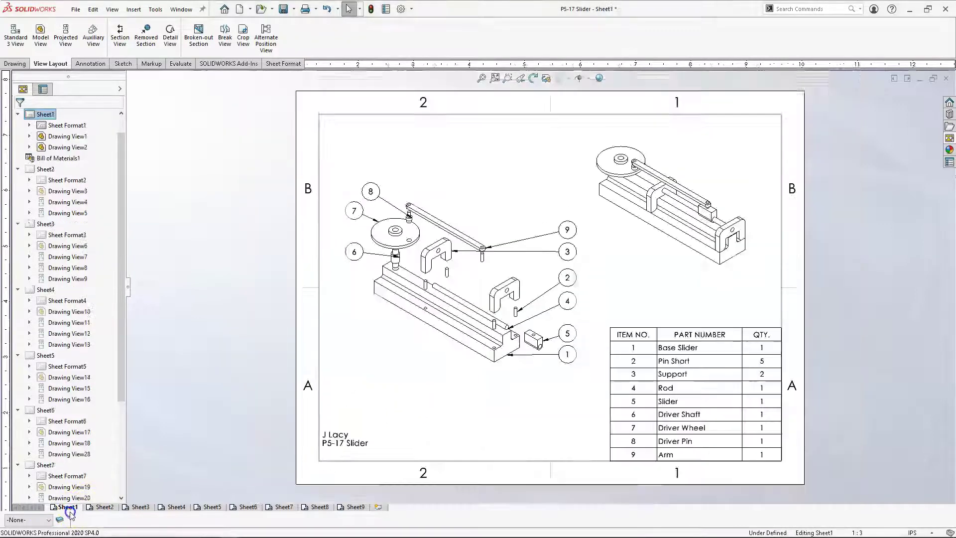
{"action": "left_click", "coordinate": [106, 507]}
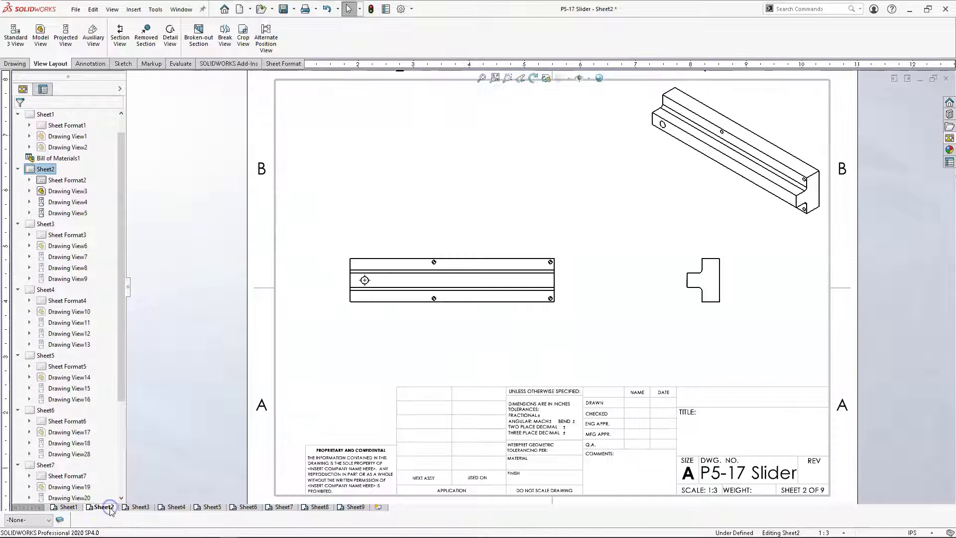
{"action": "left_click", "coordinate": [146, 508]}
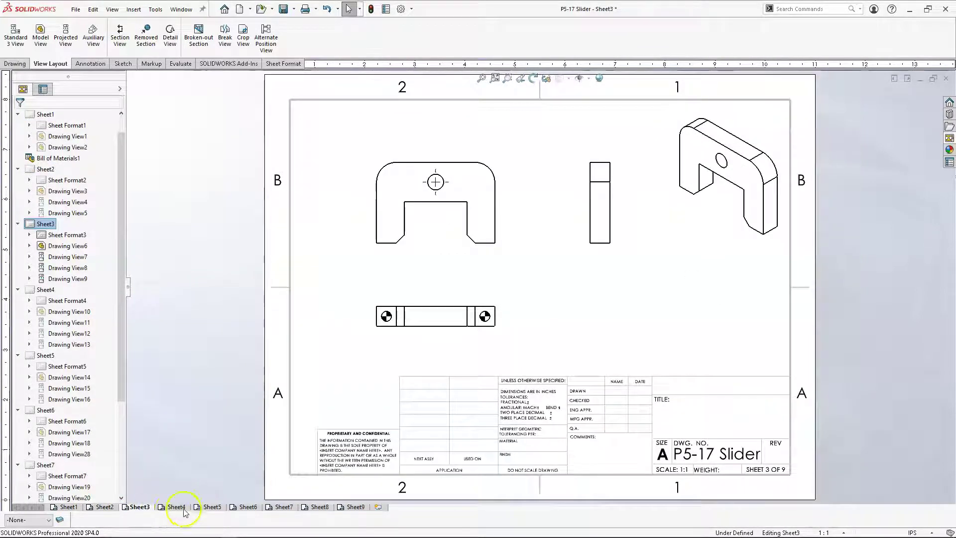
Step: On Sheet4, move the slider's projected side view farther to the right of the front view
{"action": "left_click", "coordinate": [176, 507]}
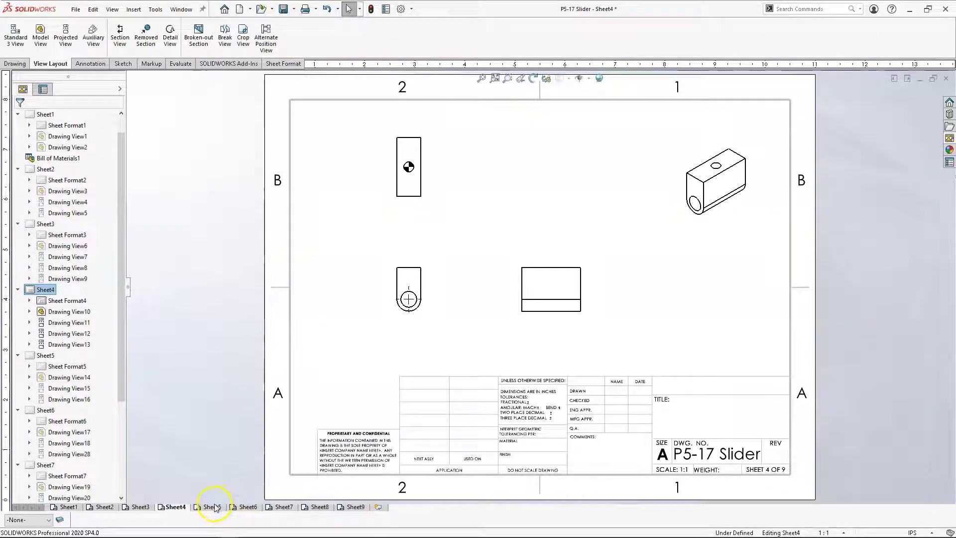
{"action": "left_click_drag", "start_coordinate": [537, 311], "coordinate": [555, 309]}
{"action": "left_click", "coordinate": [440, 224]}
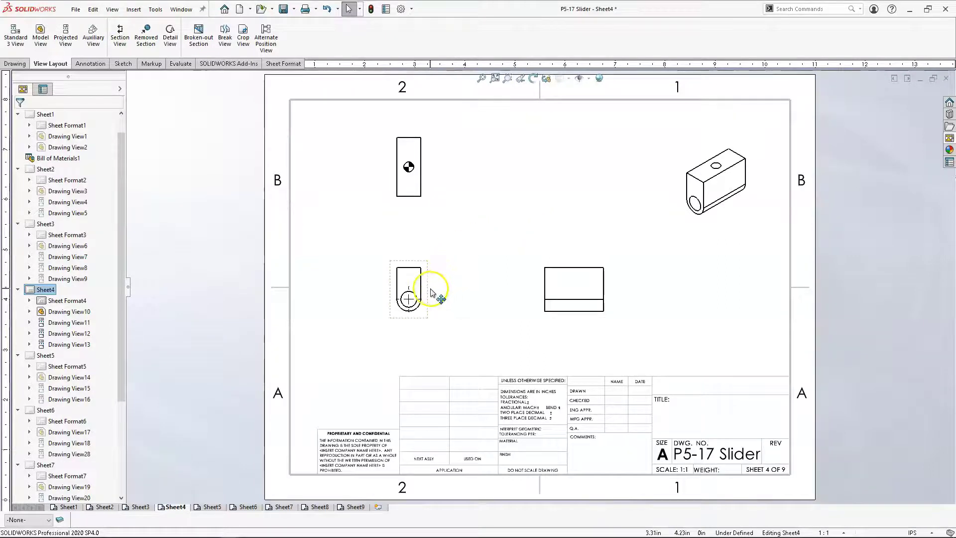
Step: Rotate the slider's front view on Sheet4 by 90 degrees, letting its dependent views update
{"action": "left_click", "coordinate": [427, 292]}
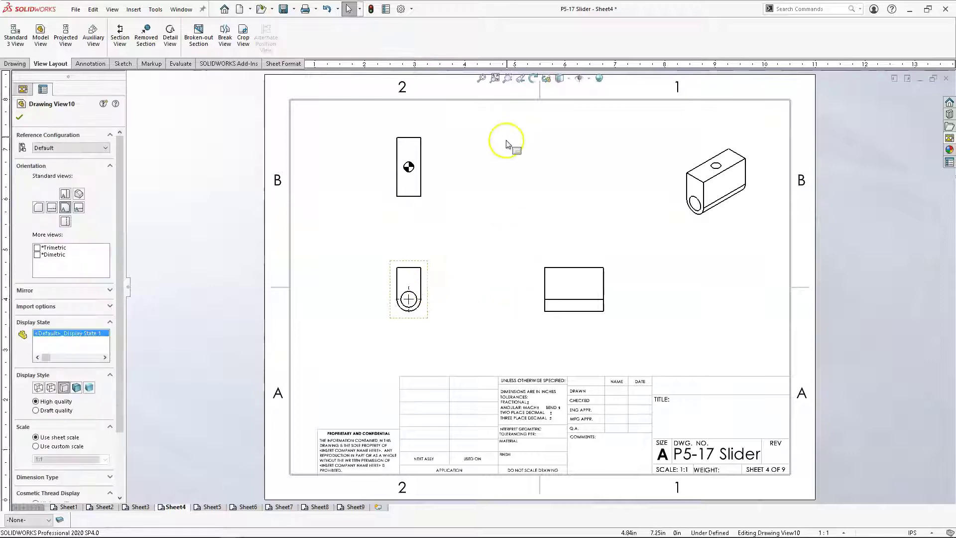
{"action": "left_click", "coordinate": [533, 79]}
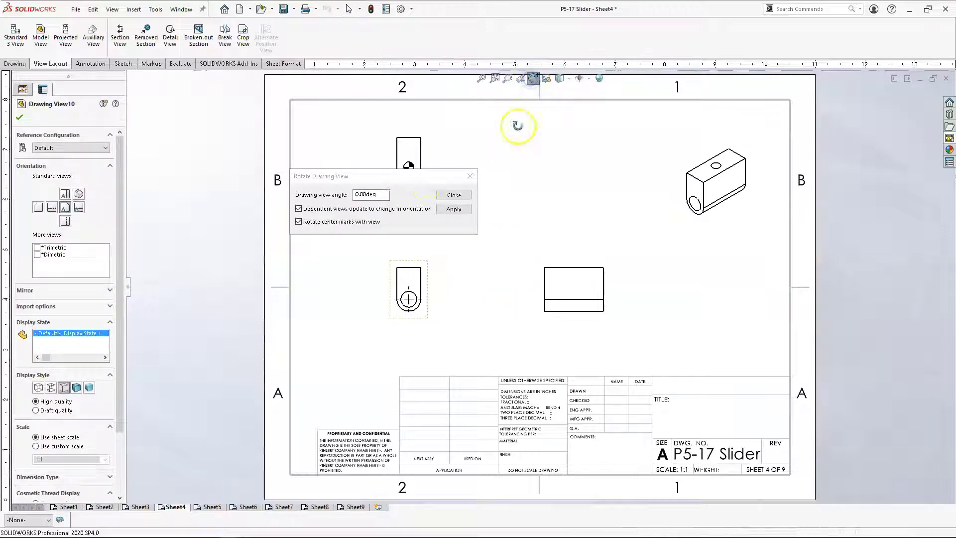
{"action": "left_click", "coordinate": [357, 193]}
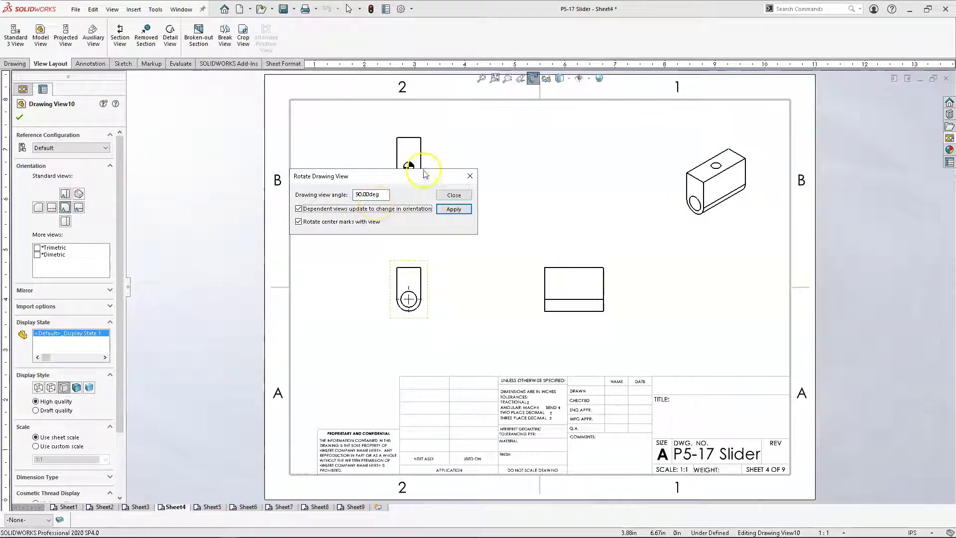
{"action": "left_click", "coordinate": [465, 214]}
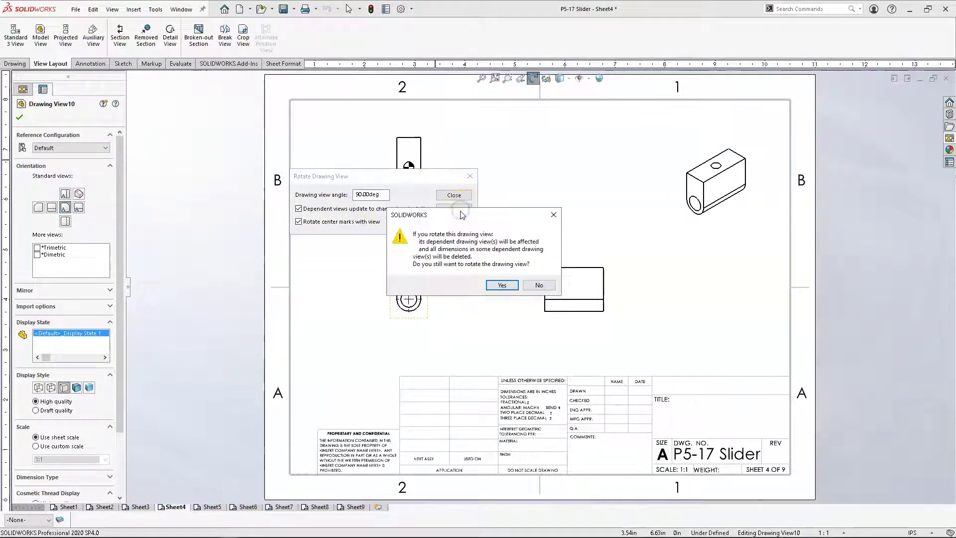
{"action": "left_click", "coordinate": [498, 286]}
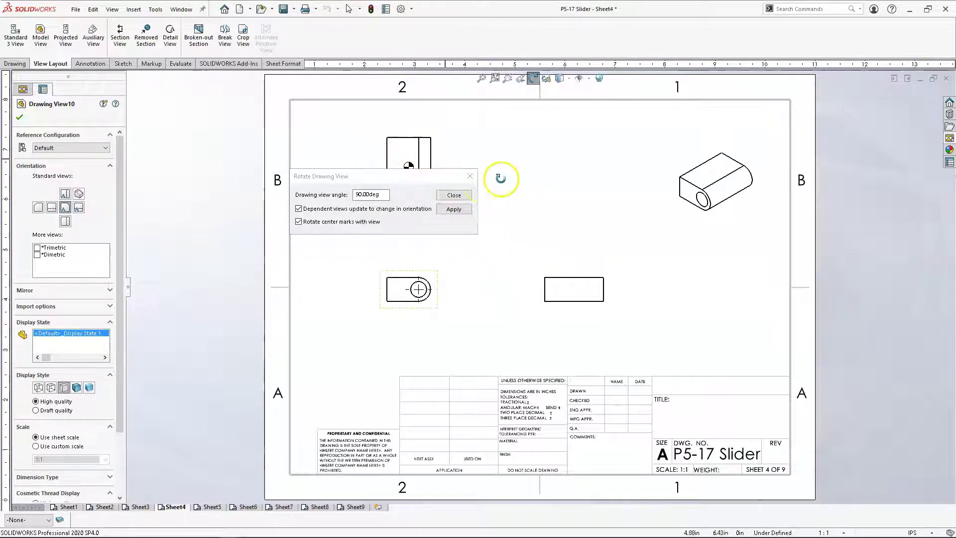
Step: Set the front view's rotation angle to -90 degrees with dependent views updating, and finish rotating the view
{"action": "left_click", "coordinate": [357, 194]}
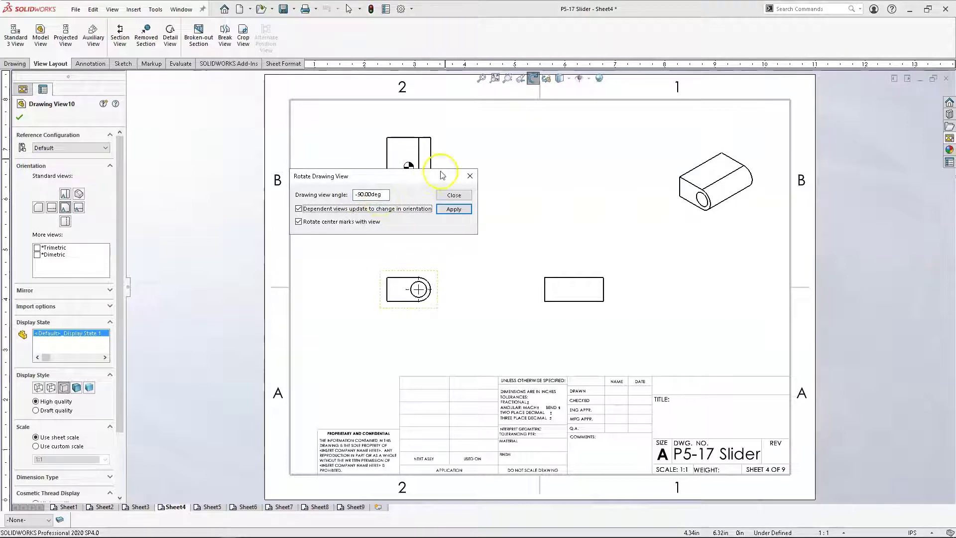
{"action": "left_click", "coordinate": [467, 211]}
{"action": "left_click", "coordinate": [498, 286]}
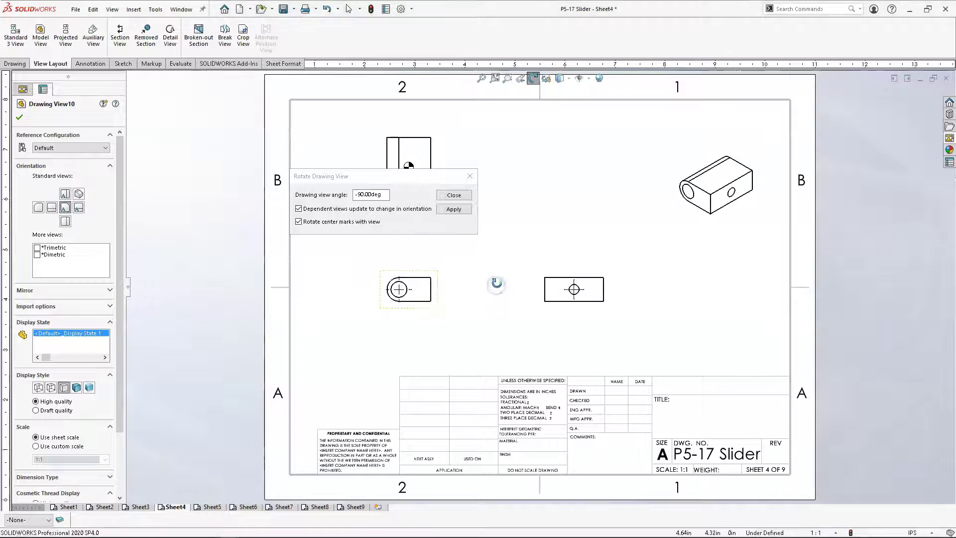
{"action": "left_click", "coordinate": [454, 194]}
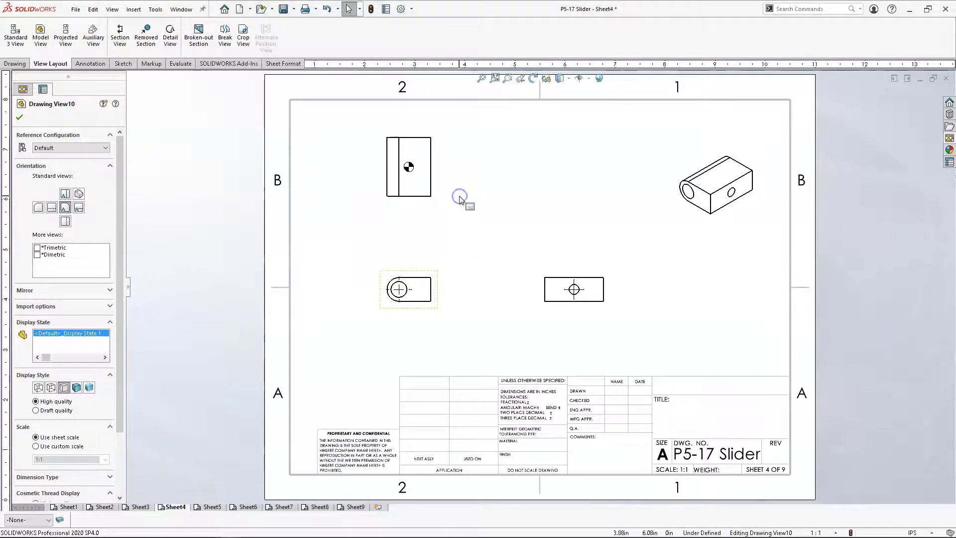
Step: Delete the projected top view above the slider's front view on Sheet4
{"action": "left_click", "coordinate": [420, 207]}
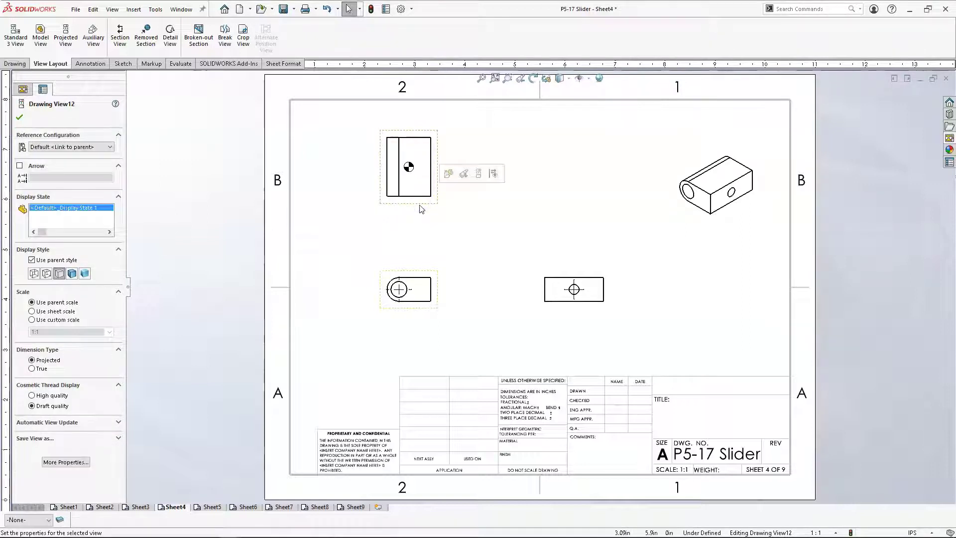
{"action": "key", "text": "Delete"}
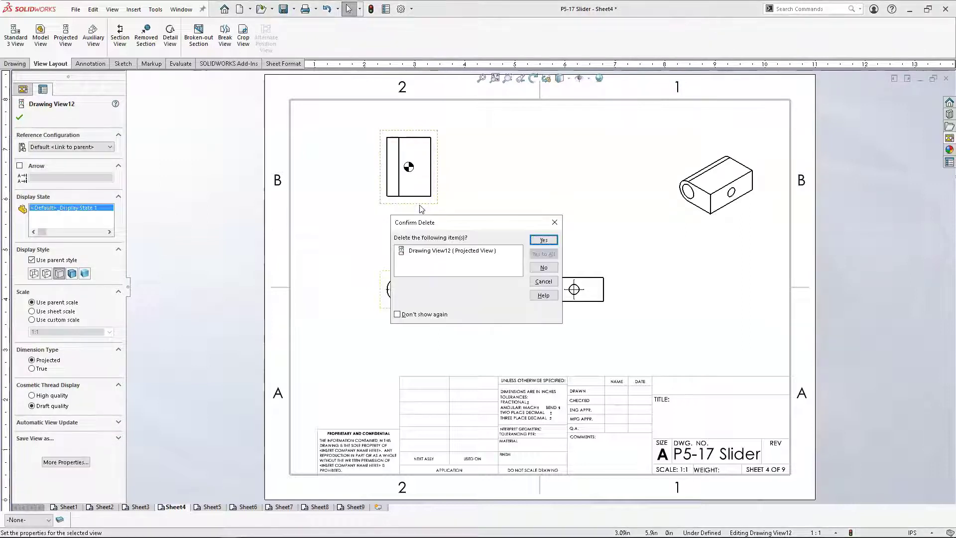
{"action": "left_click", "coordinate": [551, 240]}
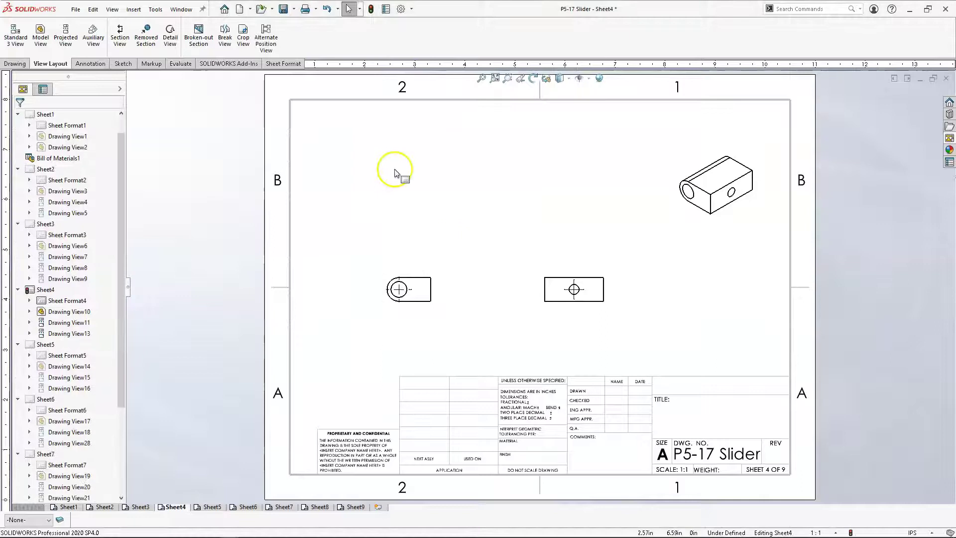
Step: Reposition the slider's front and side views higher on Sheet4, spaced evenly above the title block
{"action": "mouse_move", "coordinate": [439, 274]}
{"action": "left_mouse_down"}
{"action": "mouse_move", "coordinate": [498, 248]}
{"action": "mouse_move", "coordinate": [486, 251]}
{"action": "left_mouse_up"}
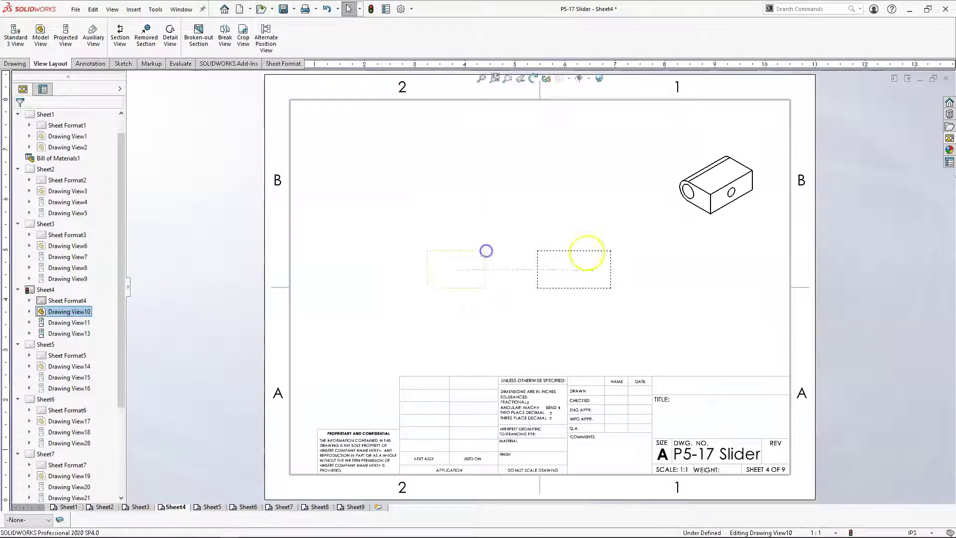
{"action": "left_click_drag", "start_coordinate": [603, 251], "coordinate": [616, 243]}
{"action": "left_click_drag", "start_coordinate": [465, 249], "coordinate": [443, 243]}
{"action": "left_click", "coordinate": [506, 323]}
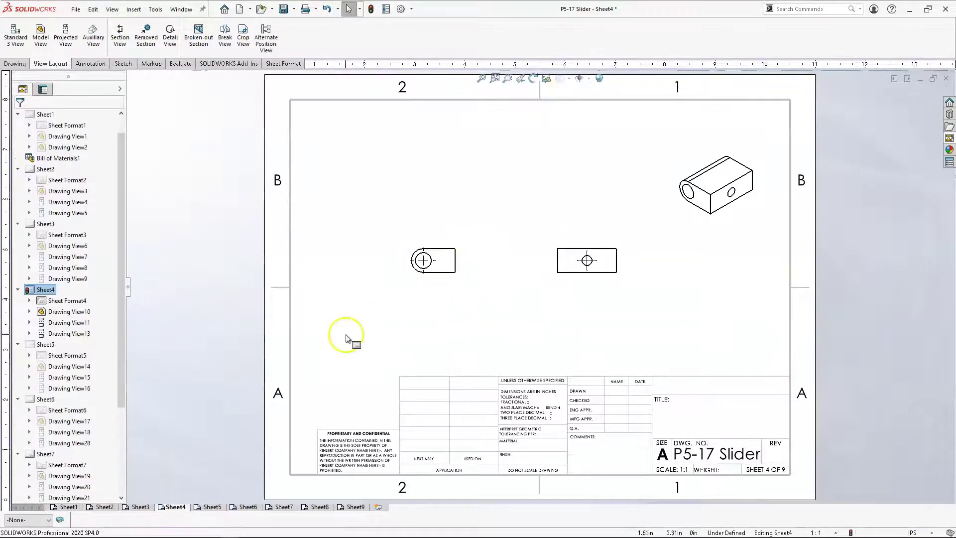
Step: Review the part views on Sheet5 through Sheet9
{"action": "left_click", "coordinate": [207, 507]}
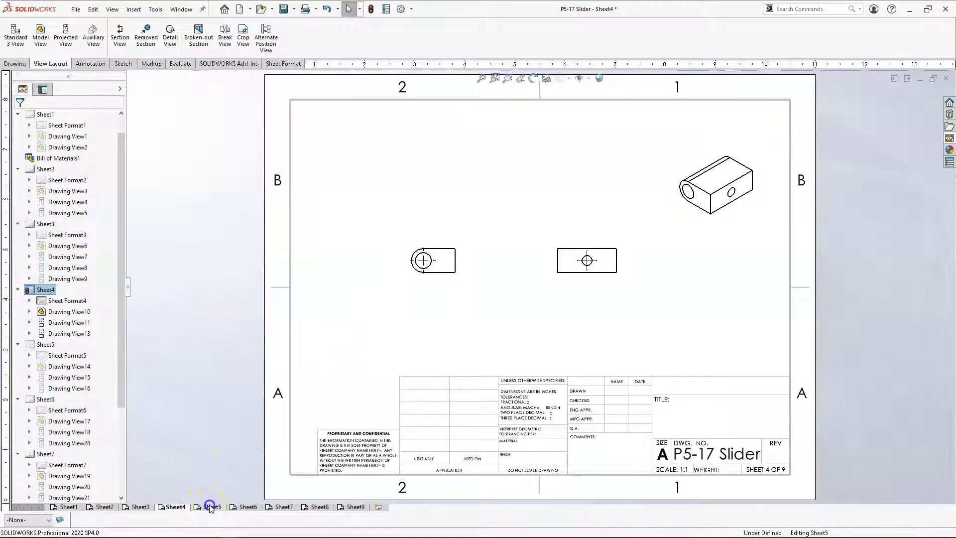
{"action": "left_click_drag", "start_coordinate": [249, 506], "coordinate": [300, 501]}
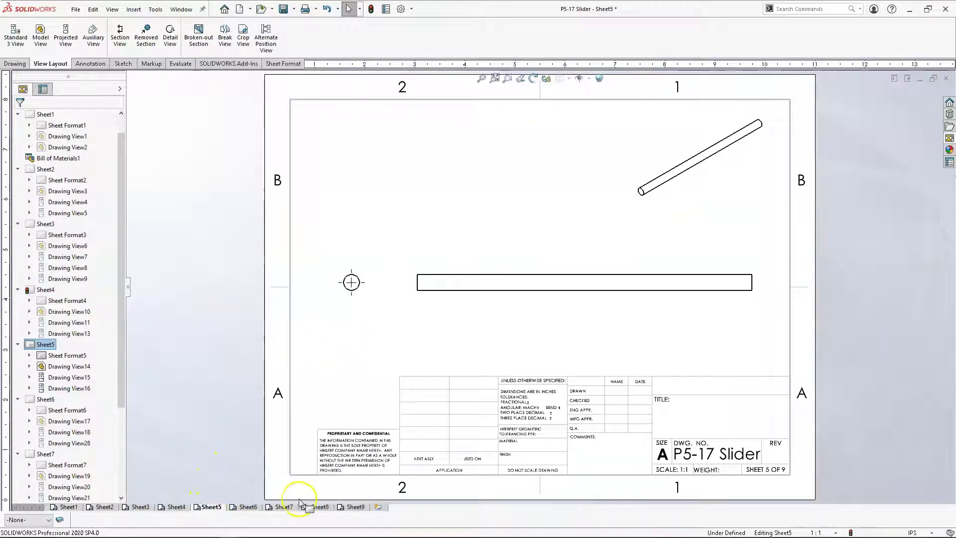
{"action": "left_click", "coordinate": [249, 508]}
{"action": "left_click", "coordinate": [283, 507]}
{"action": "left_click", "coordinate": [316, 508]}
{"action": "left_click", "coordinate": [352, 507]}
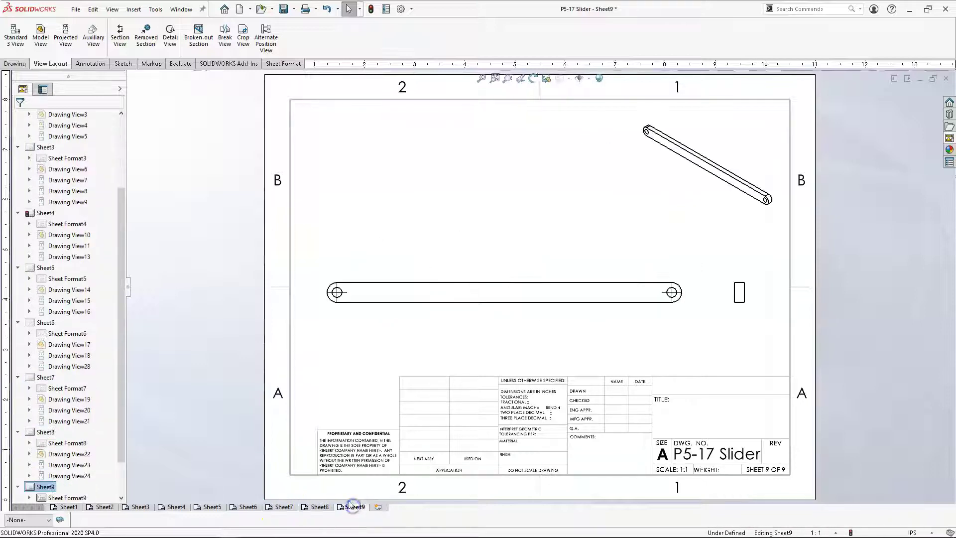
Step: On Sheet2, add an overall length dimension below the base's front view with Smart Dimension
{"action": "left_click", "coordinate": [98, 508]}
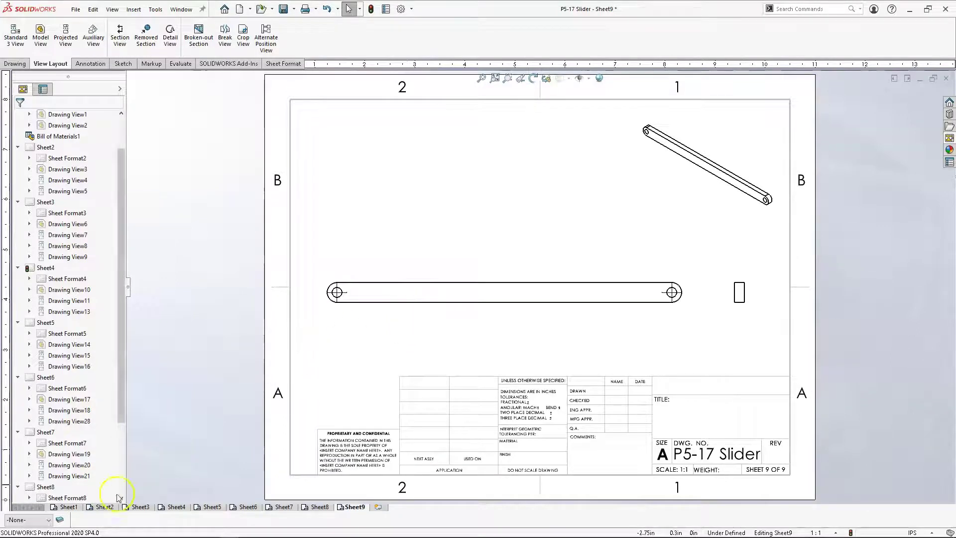
{"action": "left_click", "coordinate": [102, 506]}
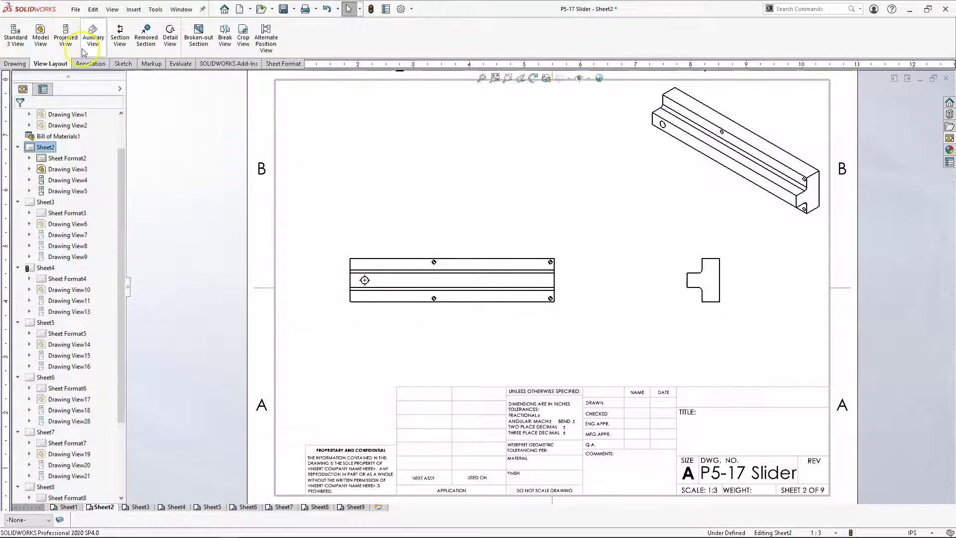
{"action": "left_click", "coordinate": [90, 64]}
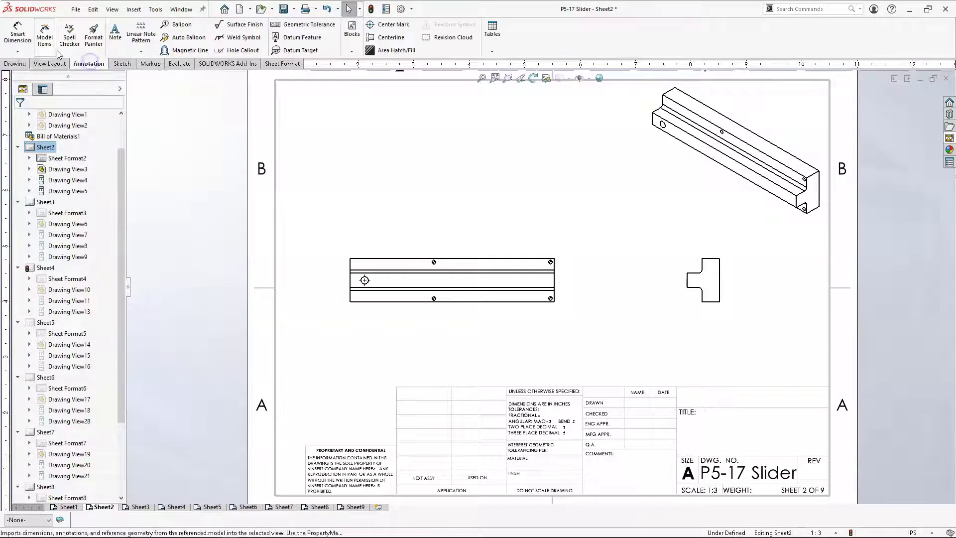
{"action": "left_click", "coordinate": [17, 33]}
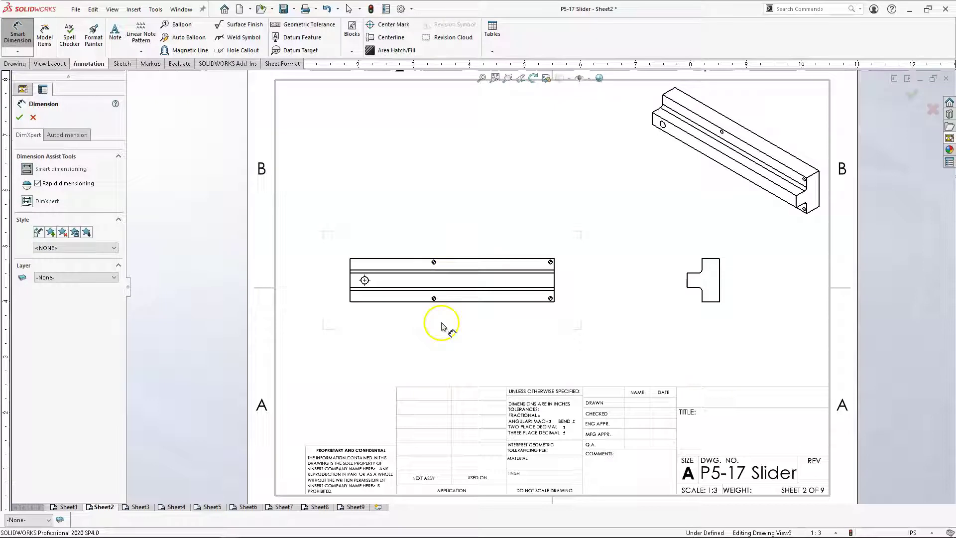
{"action": "left_click", "coordinate": [458, 301]}
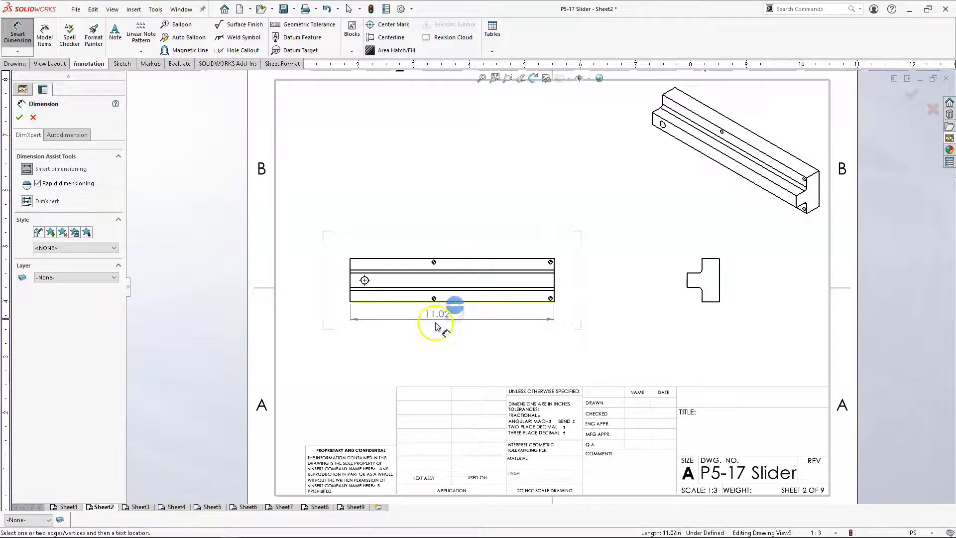
{"action": "left_click", "coordinate": [447, 358]}
Step: Dimension from the base's left edge to the lower middle hole, placing it just below the view
{"action": "left_click", "coordinate": [351, 295]}
{"action": "scroll", "coordinate": [371, 308], "scroll_direction": "down", "scroll_amount": 3}
{"action": "scroll", "coordinate": [605, 319], "scroll_direction": "down", "scroll_amount": 5}
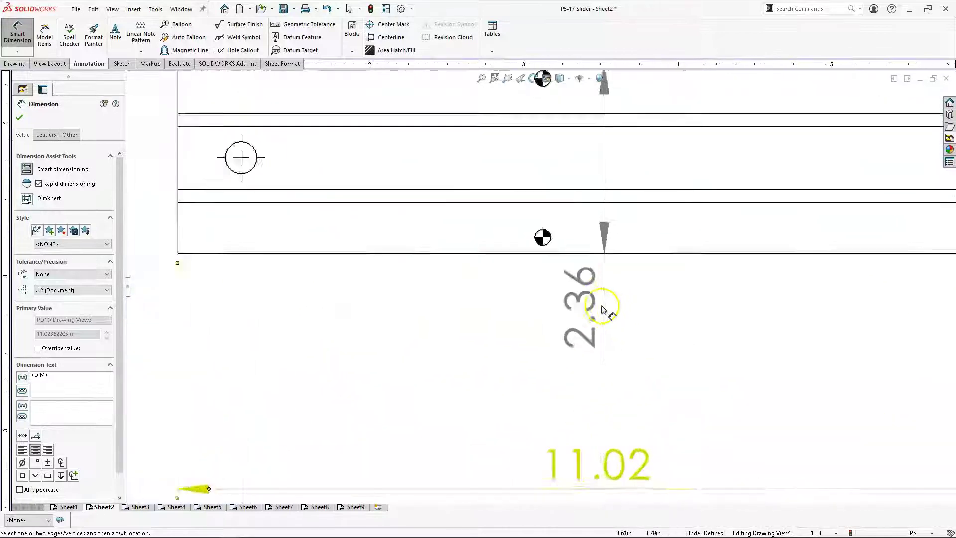
{"action": "left_click", "coordinate": [538, 238]}
{"action": "left_click", "coordinate": [430, 314]}
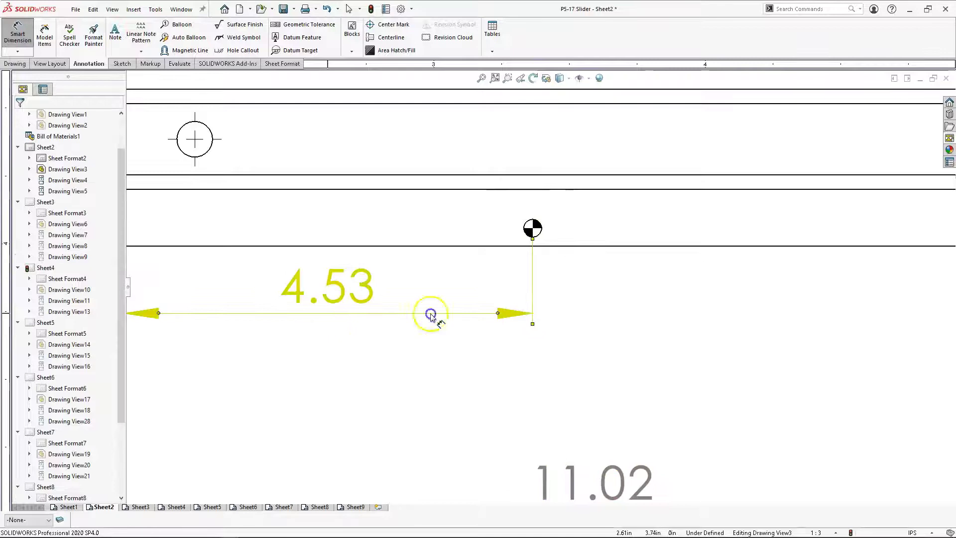
Step: Dimension from the base's left edge to the lower right hole, placing it above the overall length dimension
{"action": "scroll", "coordinate": [543, 283], "scroll_direction": "up", "scroll_amount": 1}
{"action": "left_click", "coordinate": [222, 234]}
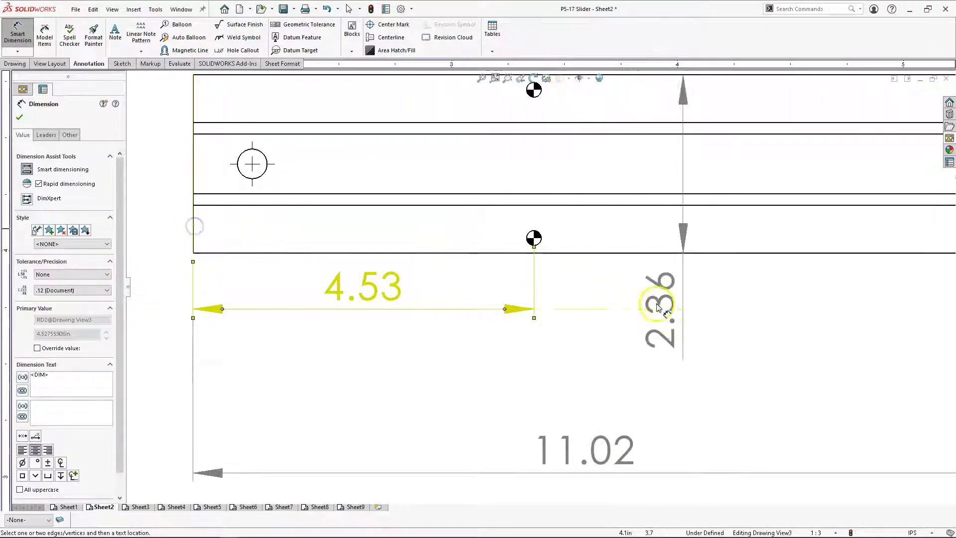
{"action": "scroll", "coordinate": [648, 281], "scroll_direction": "up", "scroll_amount": 2}
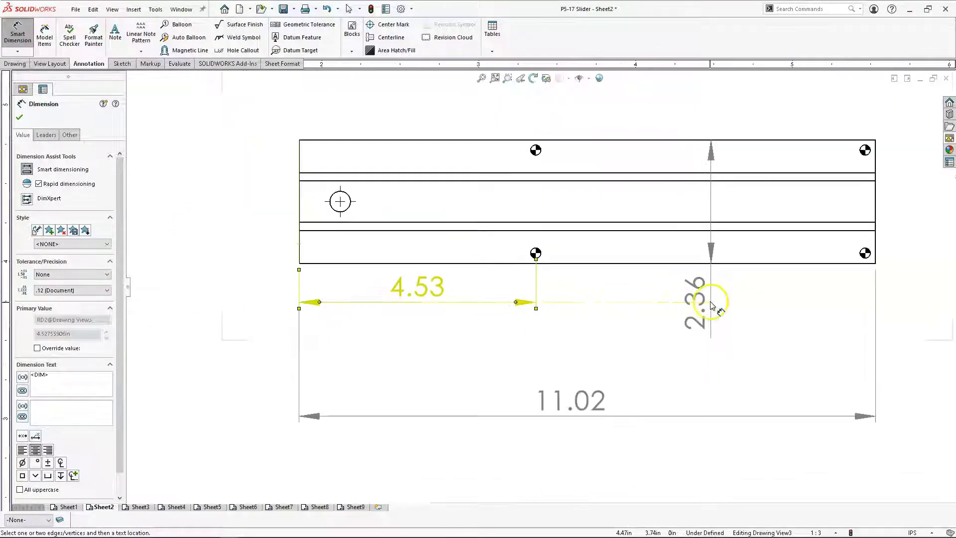
{"action": "left_click", "coordinate": [861, 255]}
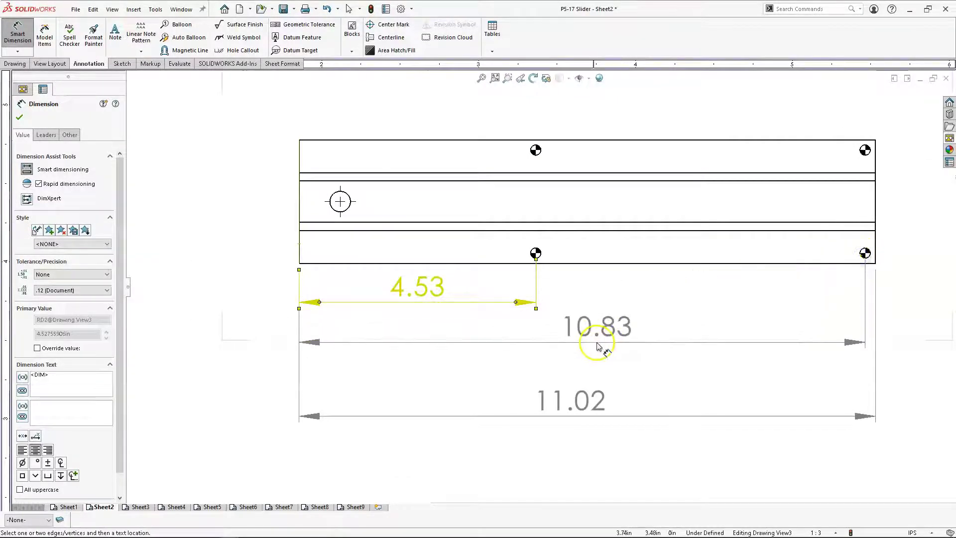
{"action": "left_click", "coordinate": [667, 349]}
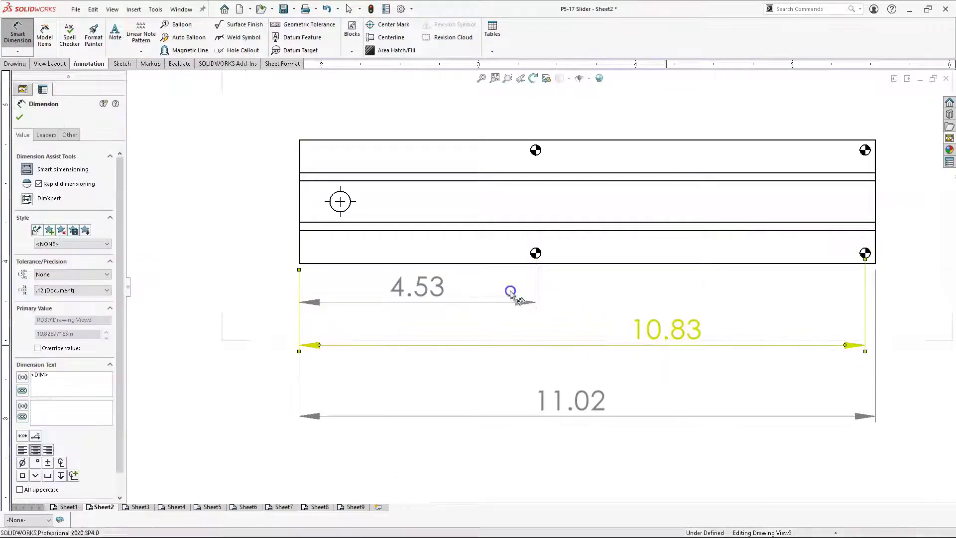
Step: Dimension the horizontal distance from the base's left edge to the center of the large hole, placing it below the view
{"action": "left_click", "coordinate": [299, 244]}
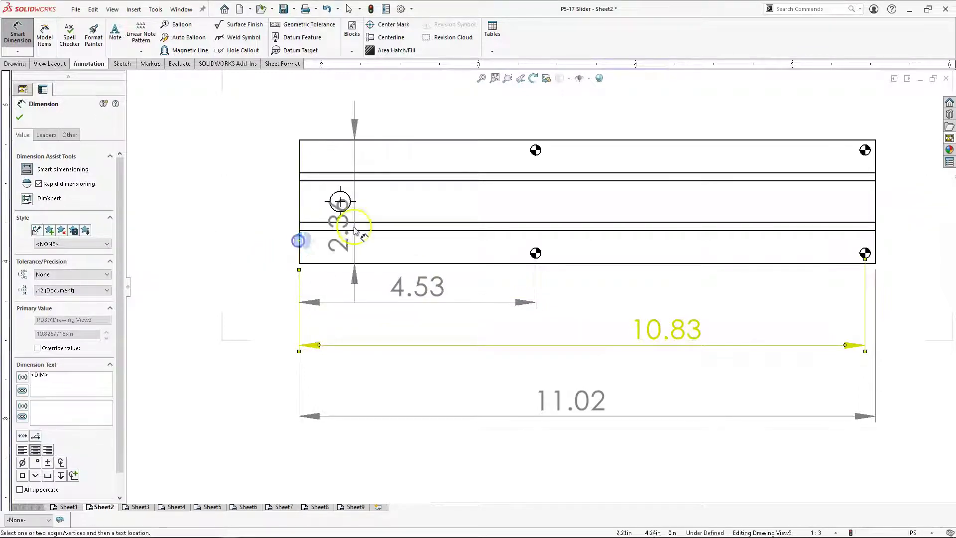
{"action": "left_click", "coordinate": [341, 215]}
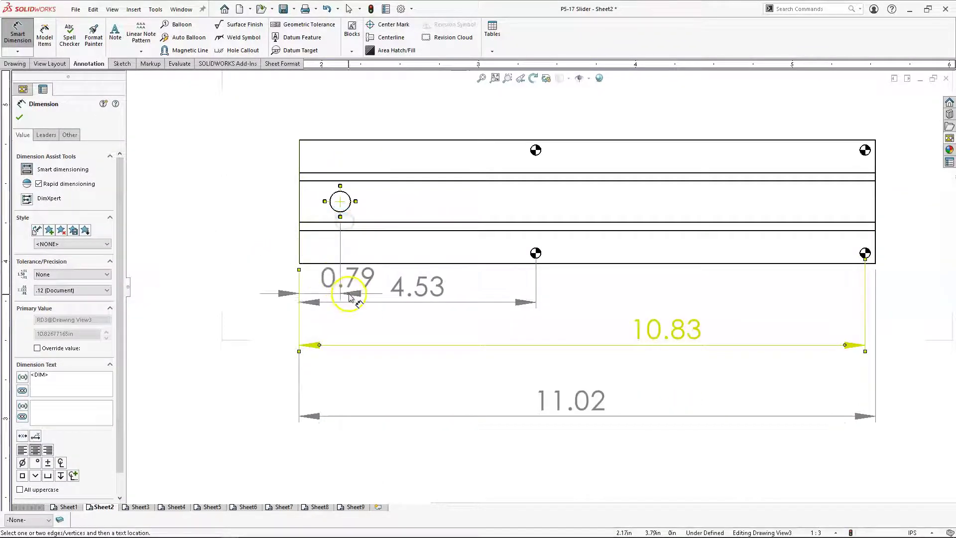
{"action": "left_click", "coordinate": [339, 288]}
{"action": "left_click", "coordinate": [235, 222]}
{"action": "right_click", "coordinate": [235, 220]}
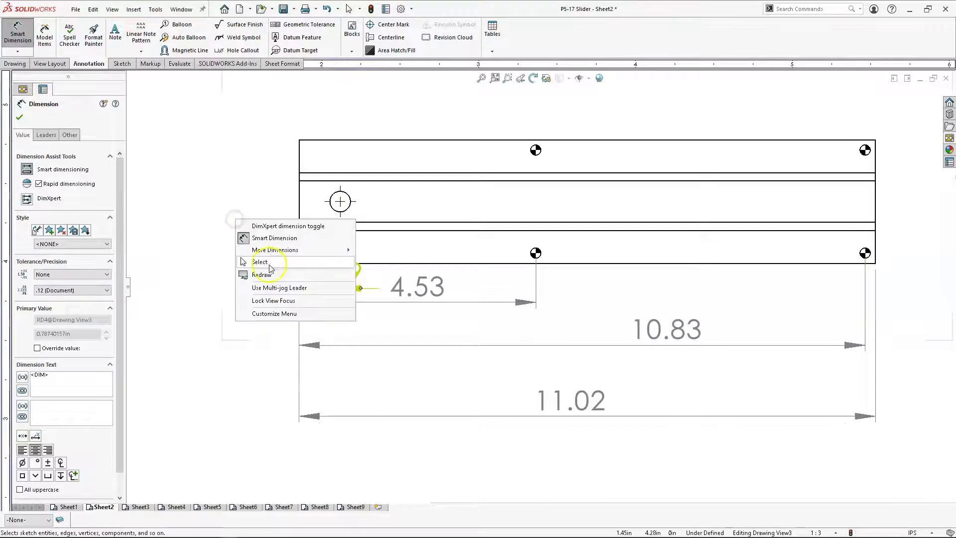
Step: Exit Smart Dimension and space out the four horizontal dimensions below the base's front view, shortest nearest the part
{"action": "left_click", "coordinate": [269, 263]}
{"action": "left_click_drag", "start_coordinate": [590, 400], "coordinate": [588, 421]}
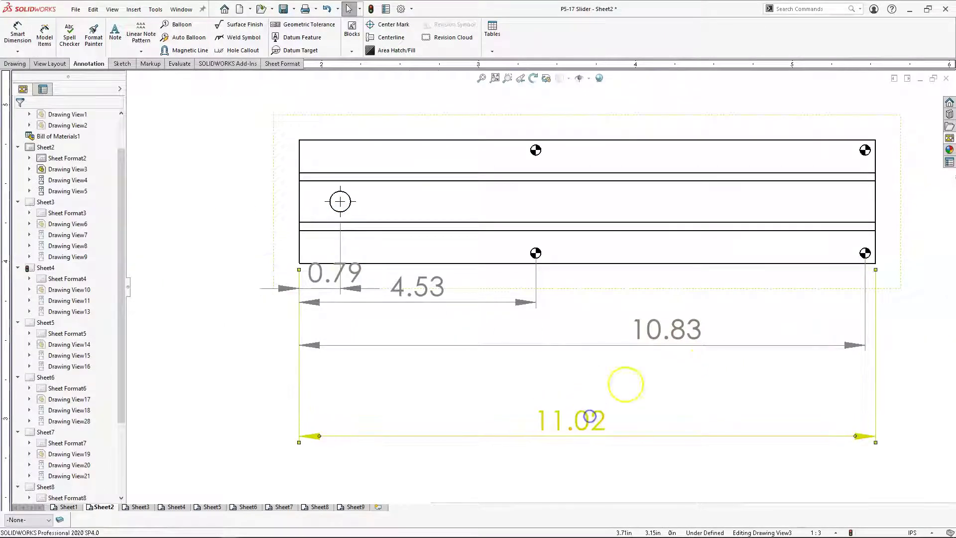
{"action": "left_click_drag", "start_coordinate": [689, 332], "coordinate": [687, 376]}
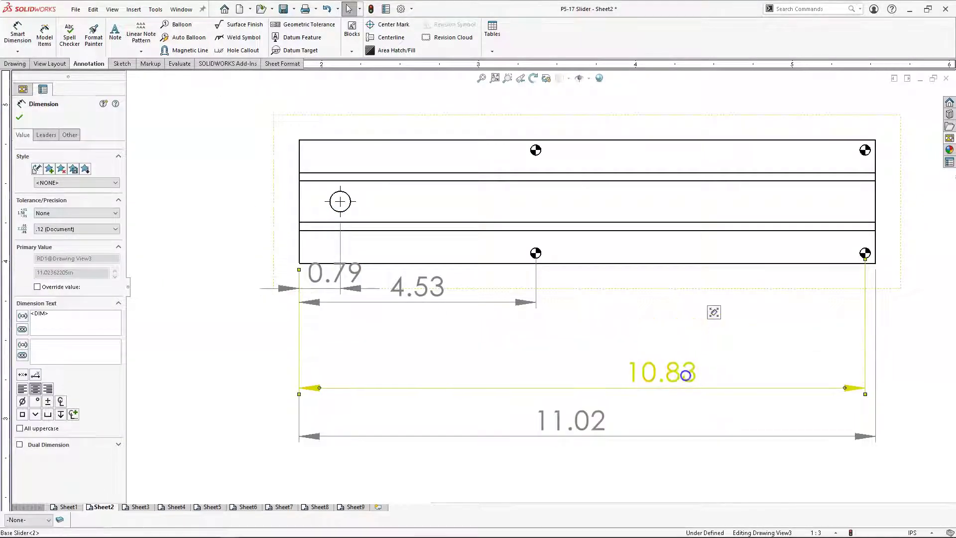
{"action": "left_click_drag", "start_coordinate": [420, 287], "coordinate": [425, 345]}
{"action": "left_click_drag", "start_coordinate": [331, 274], "coordinate": [407, 293]}
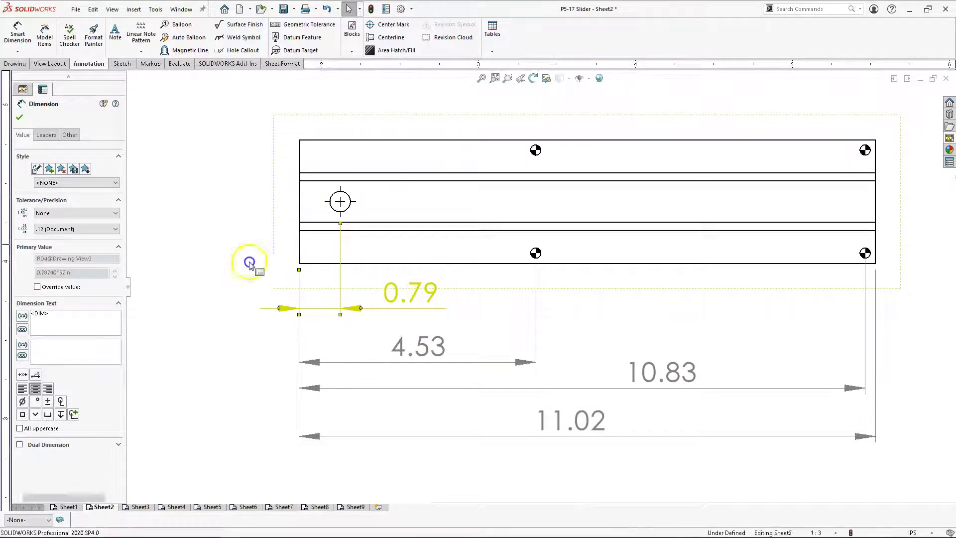
{"action": "left_click", "coordinate": [234, 252]}
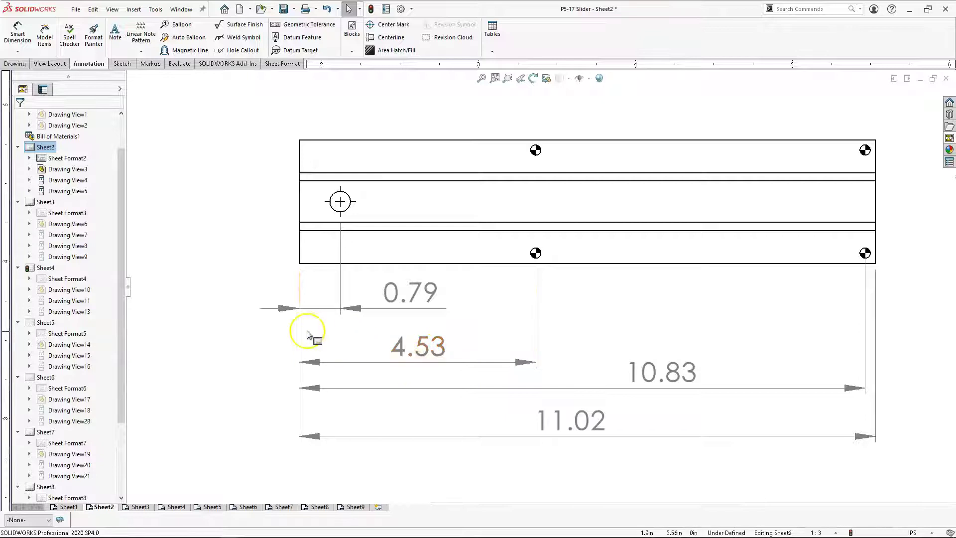
{"action": "left_click", "coordinate": [250, 216]}
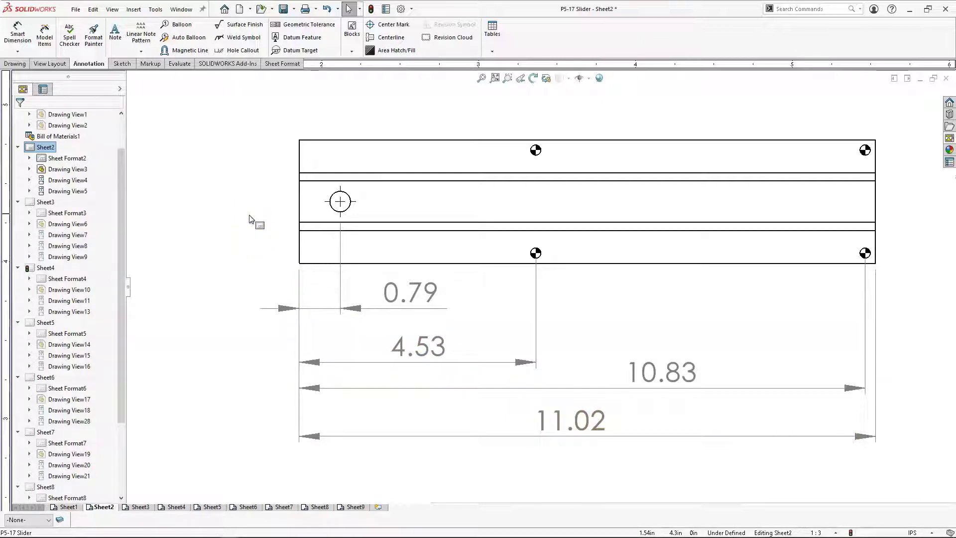
Step: With Smart Dimension, dimension vertically from the base's bottom edge to the raised rail's lower edge, placing it left of the front view
{"action": "left_click", "coordinate": [25, 38]}
{"action": "left_click", "coordinate": [326, 263]}
{"action": "left_click", "coordinate": [323, 222]}
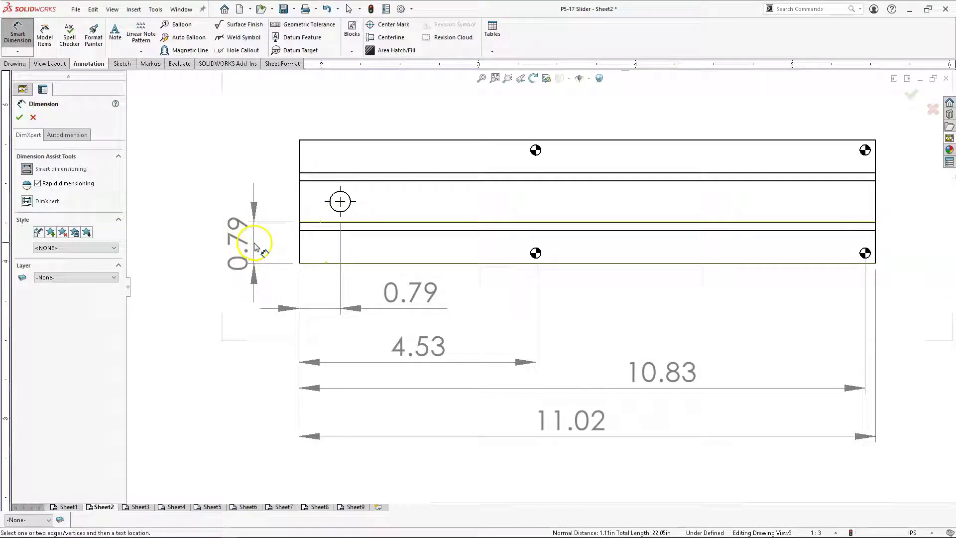
{"action": "left_click", "coordinate": [228, 244]}
Step: Dimension the vertical distance from the base's bottom edge to the large hole's center, placing it outside the first vertical dimension
{"action": "left_click", "coordinate": [362, 264]}
{"action": "left_click", "coordinate": [324, 202]}
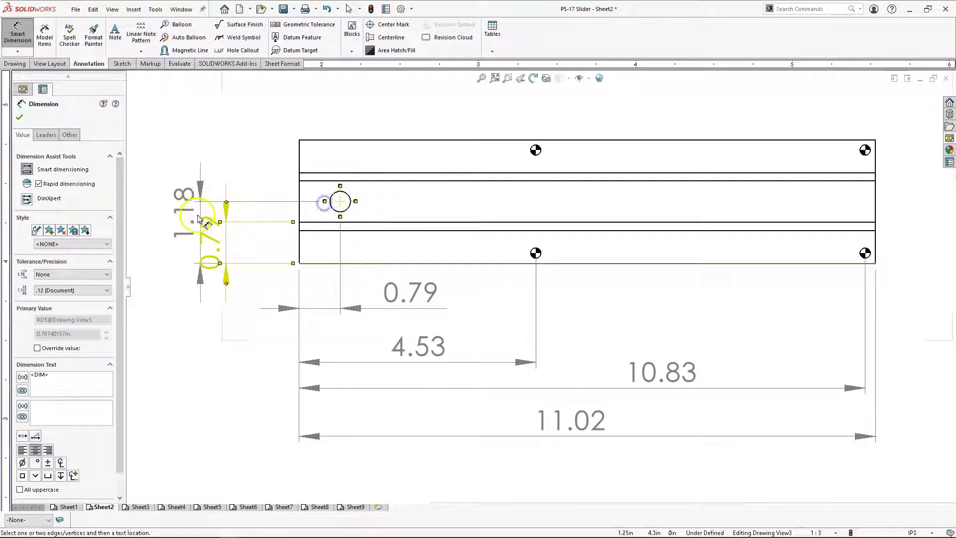
{"action": "left_click", "coordinate": [169, 233]}
Step: Dimension vertically from the base's bottom edge to the upper middle hole, placing it outermost on the front view's left side
{"action": "left_click", "coordinate": [368, 265]}
{"action": "left_click", "coordinate": [541, 154]}
{"action": "key", "text": "z"}
{"action": "left_click", "coordinate": [253, 221]}
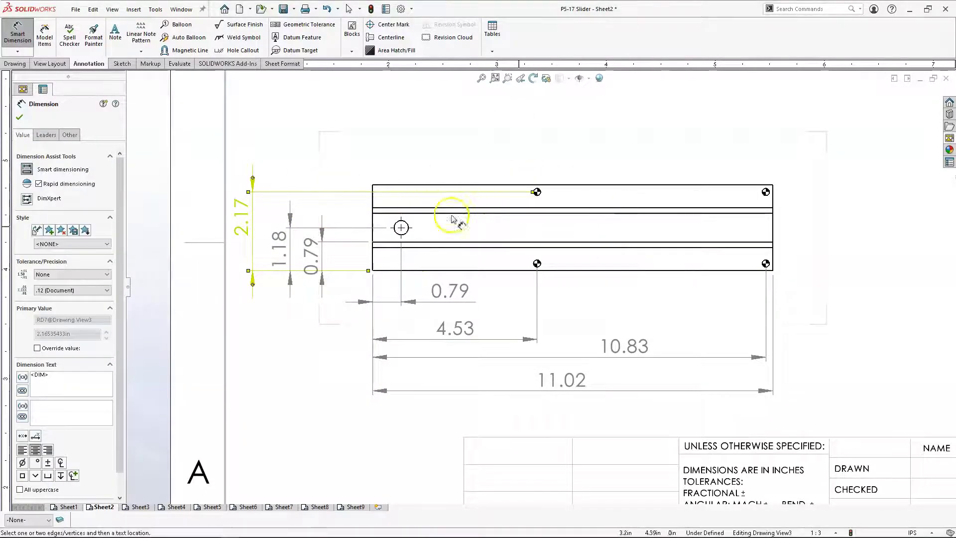
Step: Dimension the overall height of the base in the side view, placing it to the right of the profile
{"action": "scroll", "coordinate": [829, 241], "scroll_direction": "up", "scroll_amount": 3}
{"action": "scroll", "coordinate": [797, 242], "scroll_direction": "down", "scroll_amount": 3}
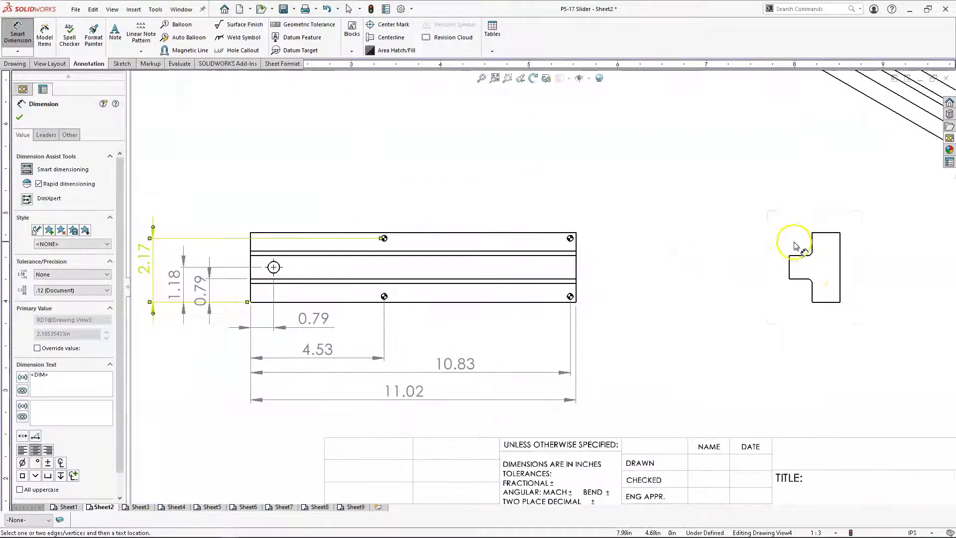
{"action": "left_click", "coordinate": [843, 279]}
{"action": "left_click", "coordinate": [841, 283]}
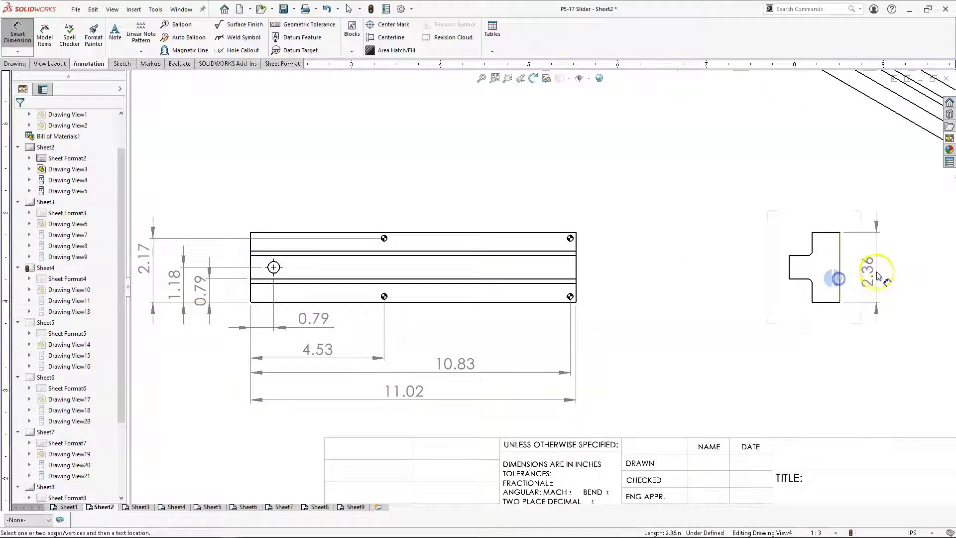
{"action": "left_click", "coordinate": [877, 266]}
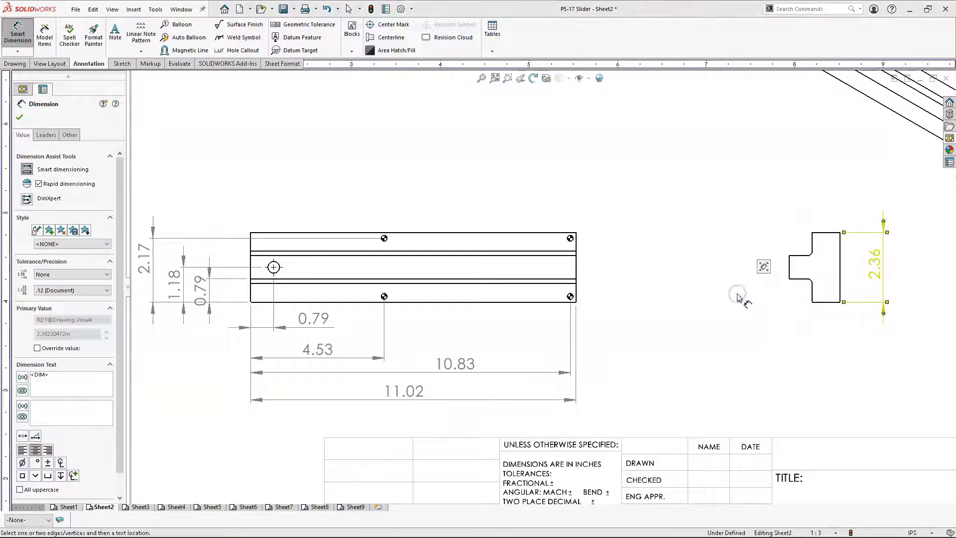
{"action": "left_click", "coordinate": [264, 301]}
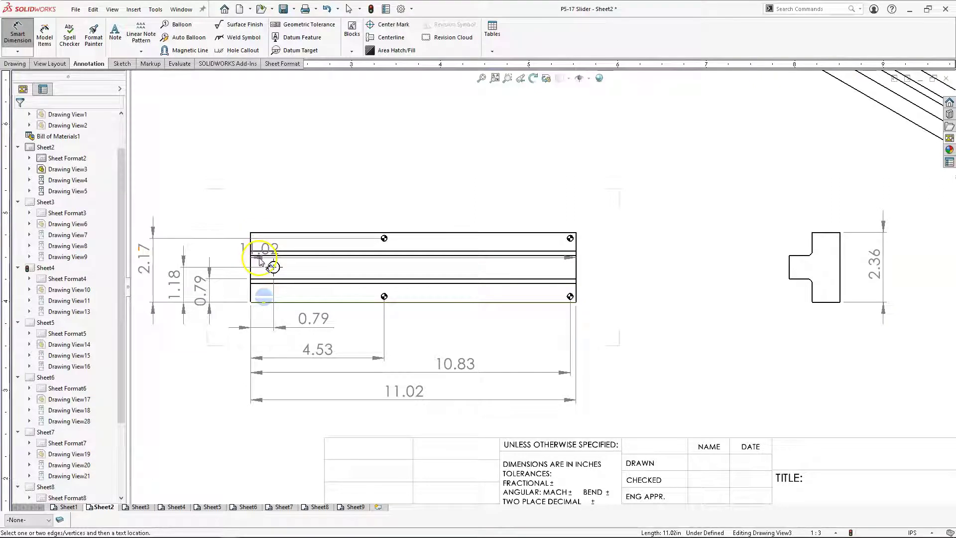
{"action": "scroll", "coordinate": [256, 259], "scroll_direction": "down", "scroll_amount": 1}
{"action": "scroll", "coordinate": [258, 259], "scroll_direction": "down", "scroll_amount": 2}
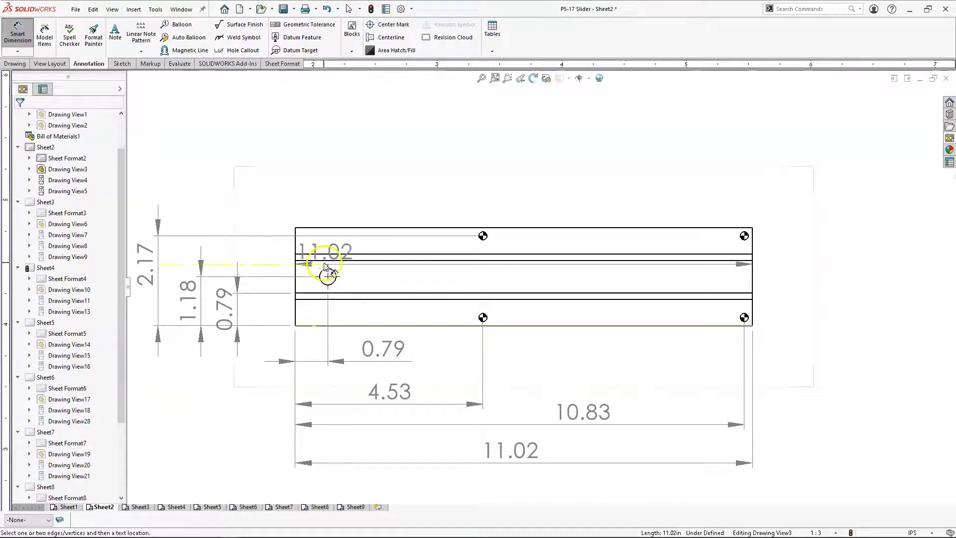
{"action": "left_click", "coordinate": [322, 261]}
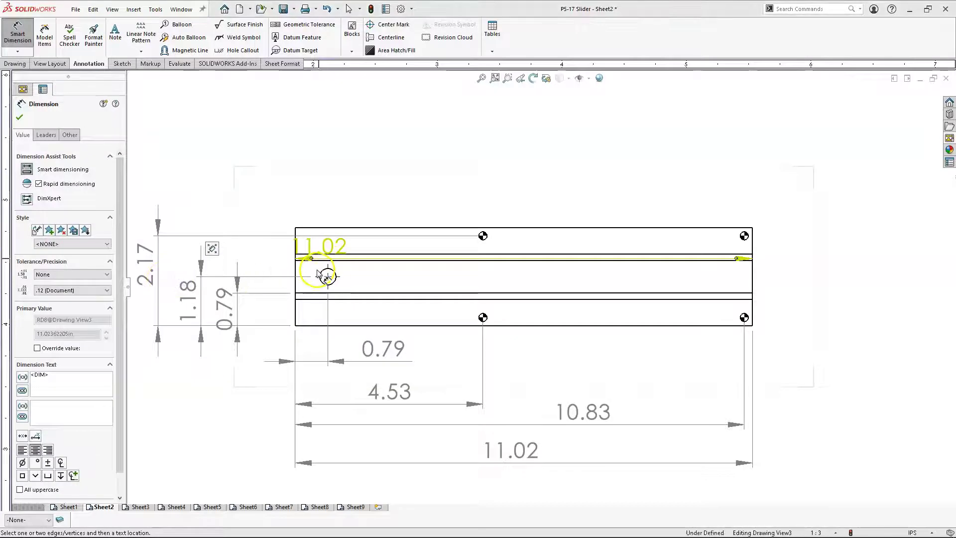
{"action": "key", "text": "Escape"}
{"action": "key", "text": "ctrl+z"}
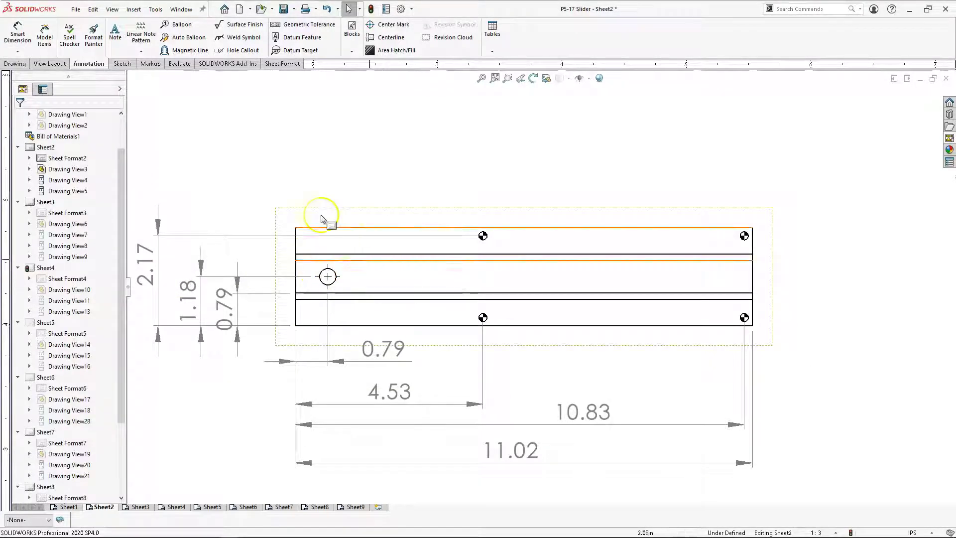
{"action": "left_click", "coordinate": [313, 320]}
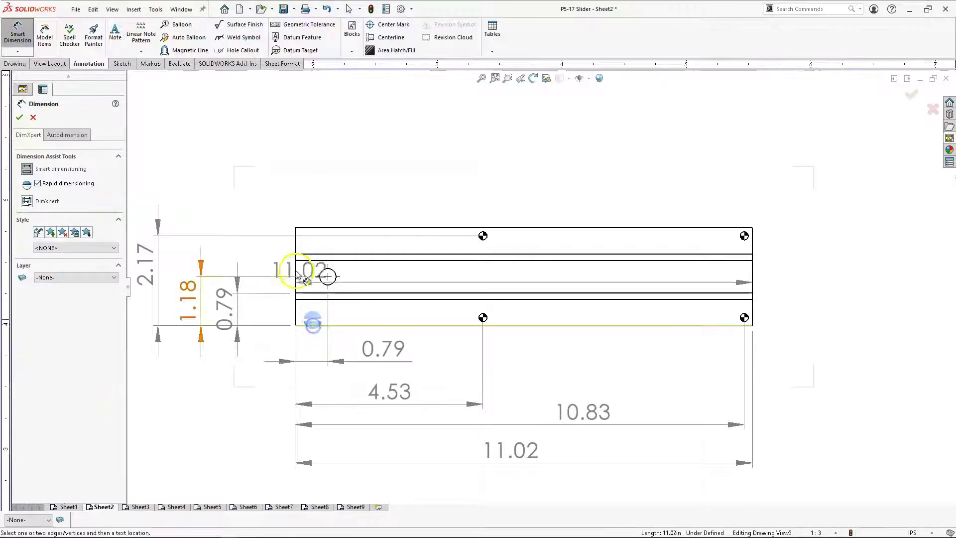
{"action": "left_click", "coordinate": [320, 263]}
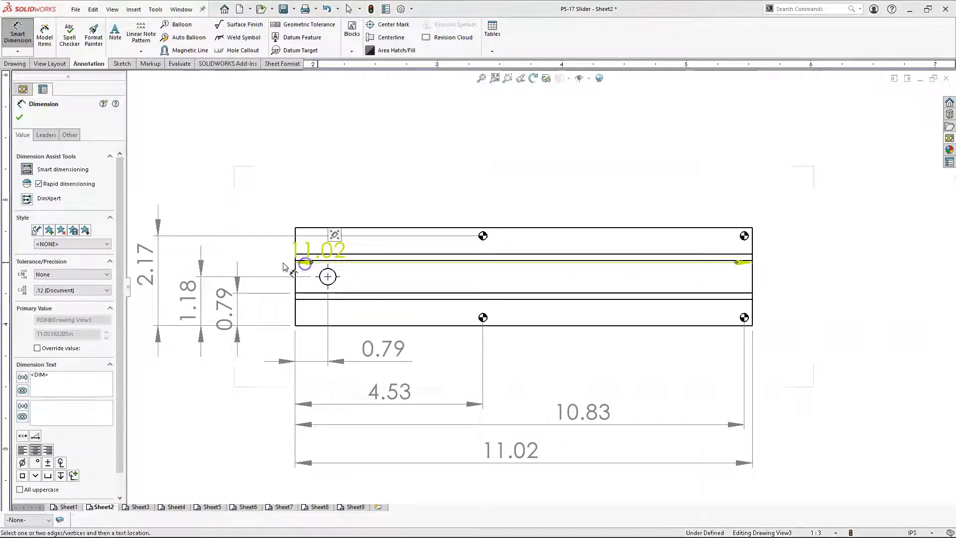
{"action": "left_click", "coordinate": [306, 222]}
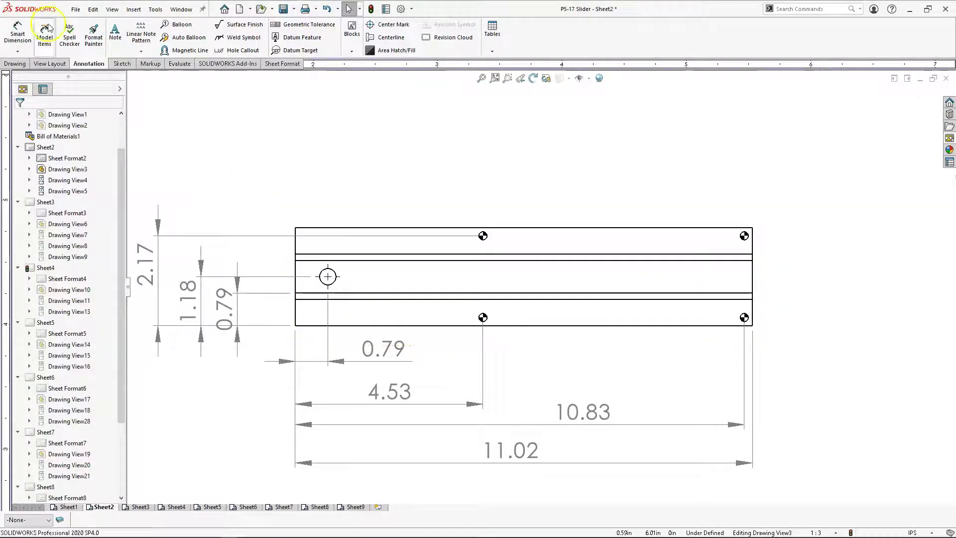
{"action": "left_click", "coordinate": [18, 35]}
{"action": "scroll", "coordinate": [348, 359], "scroll_direction": "down", "scroll_amount": 3}
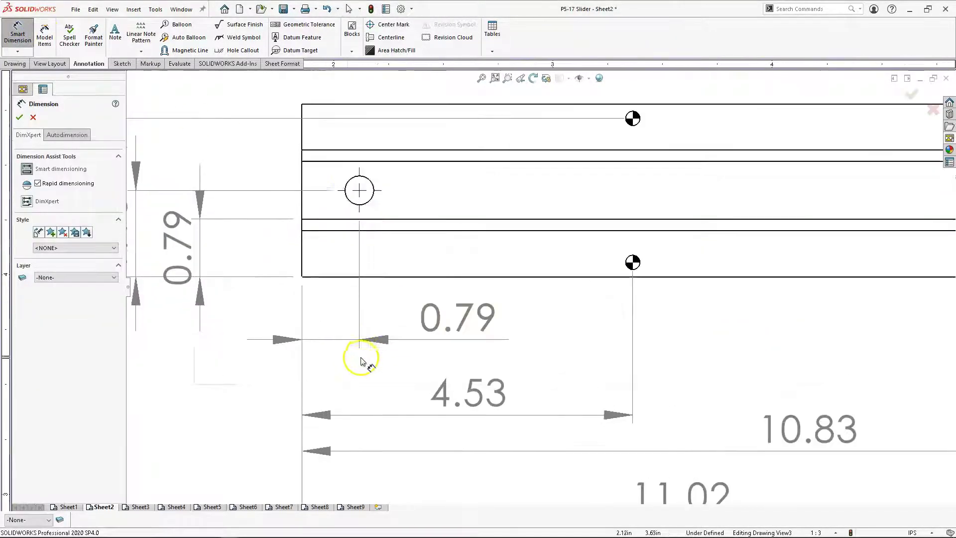
{"action": "left_click", "coordinate": [335, 164]}
{"action": "left_click", "coordinate": [324, 273]}
{"action": "scroll", "coordinate": [306, 219], "scroll_direction": "up", "scroll_amount": 2}
{"action": "left_click", "coordinate": [327, 260]}
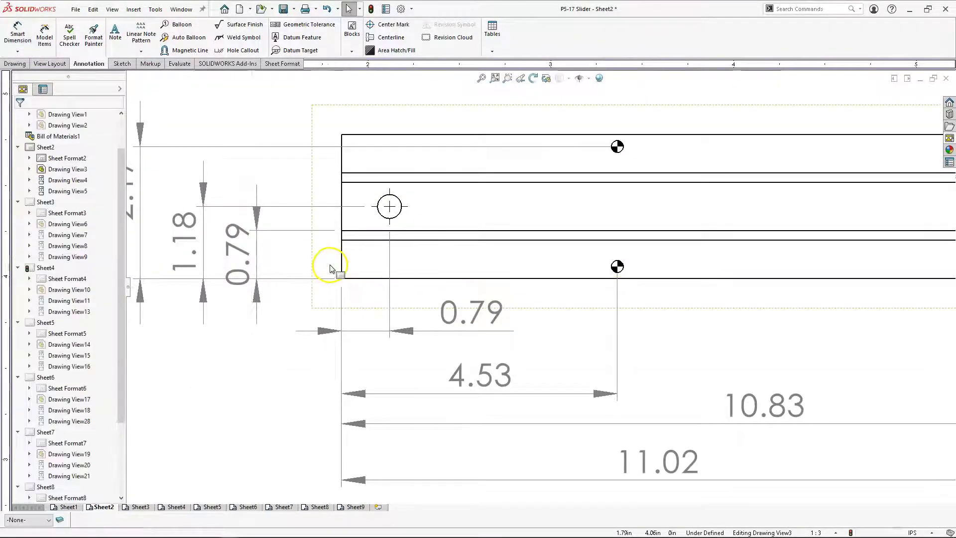
Step: Dimension vertically from the base's bottom edge to the raised rail's upper edge, placing it among the dimensions left of the front view
{"action": "left_click", "coordinate": [17, 34]}
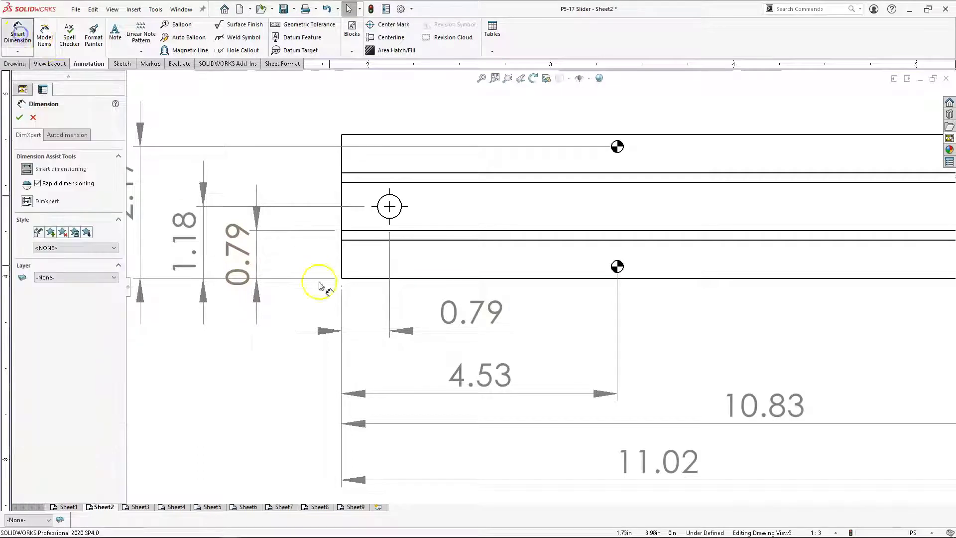
{"action": "left_click", "coordinate": [361, 279]}
{"action": "left_click", "coordinate": [364, 184]}
{"action": "scroll", "coordinate": [318, 184], "scroll_direction": "up", "scroll_amount": 3}
{"action": "left_click", "coordinate": [269, 247]}
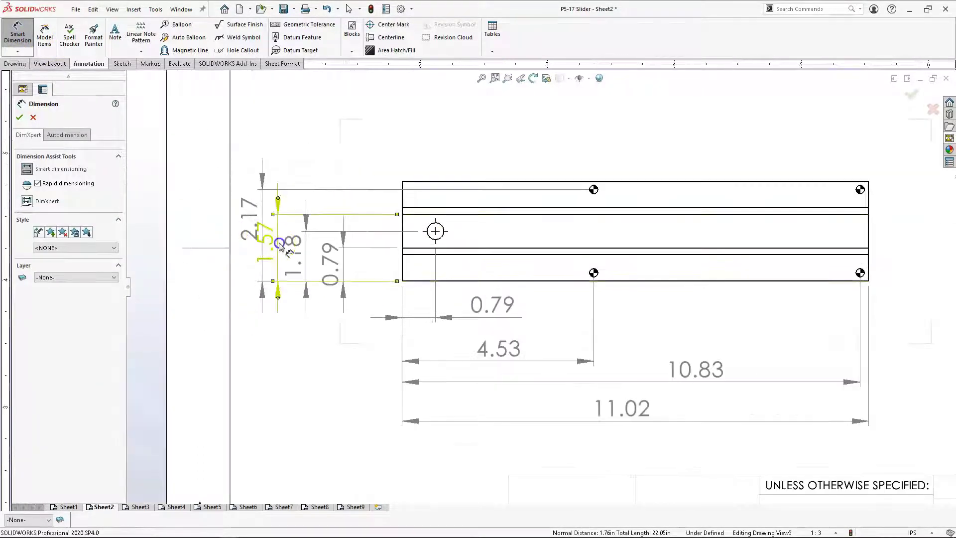
Step: Shift the front view to the right and spread apart the vertical dimensions on its left side
{"action": "right_click", "coordinate": [414, 192]}
{"action": "left_click", "coordinate": [418, 196]}
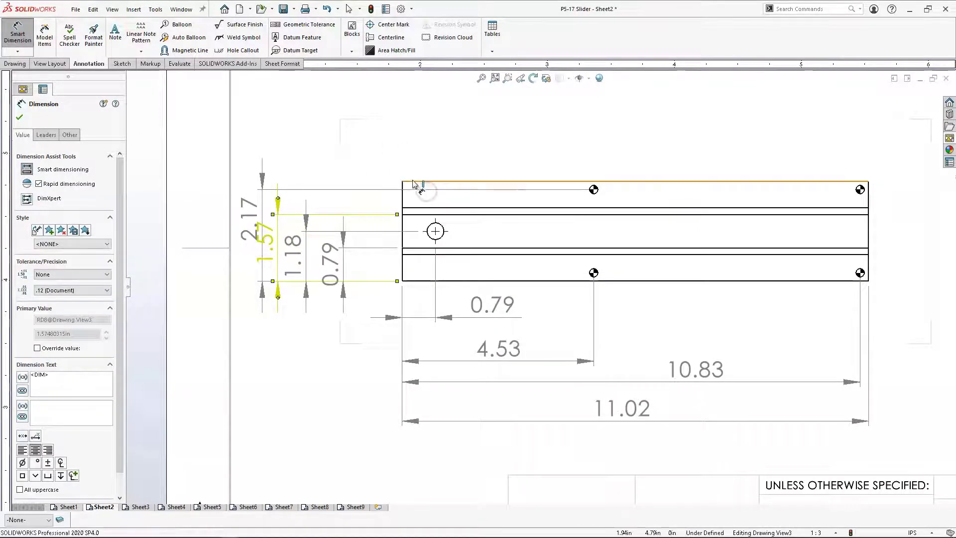
{"action": "left_click", "coordinate": [568, 187]}
{"action": "left_click_drag", "start_coordinate": [576, 166], "coordinate": [619, 162]}
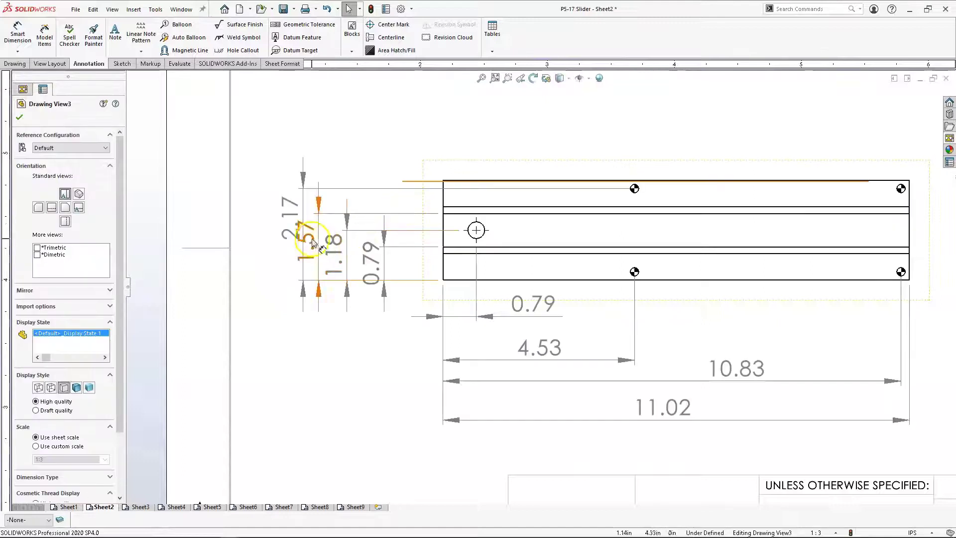
{"action": "left_click_drag", "start_coordinate": [285, 223], "coordinate": [258, 226]}
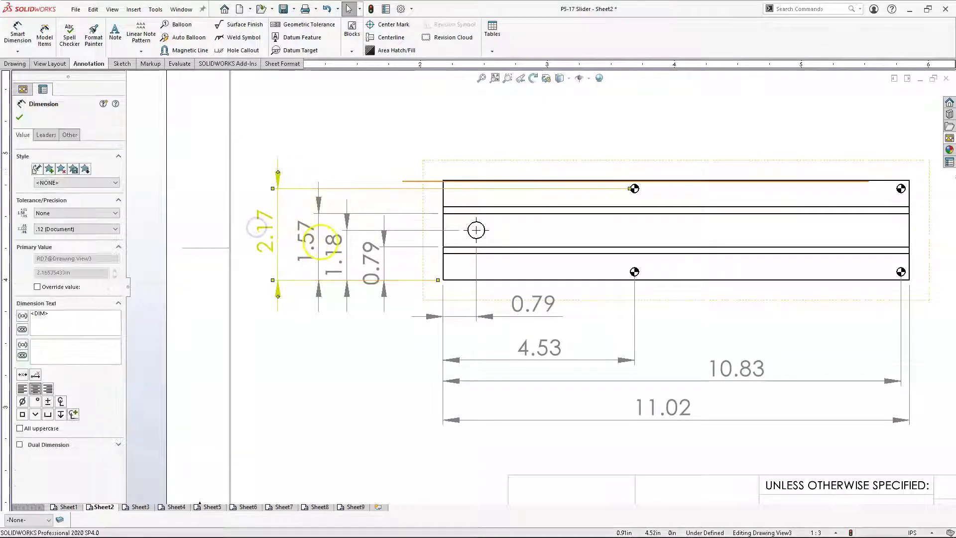
{"action": "left_click_drag", "start_coordinate": [332, 252], "coordinate": [302, 247]}
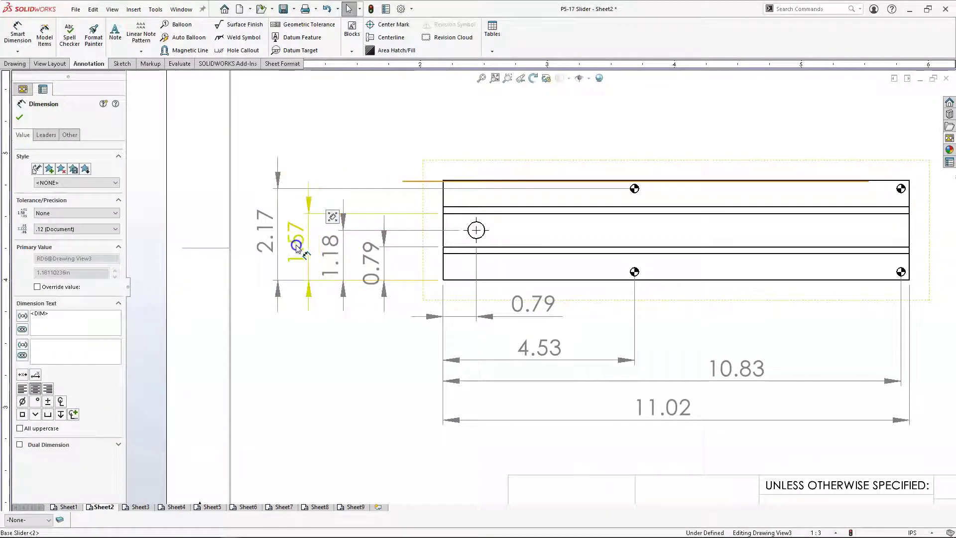
{"action": "left_click", "coordinate": [618, 335]}
Step: Add a 2X prefix to the middle holes' horizontal dimension and move the two longer horizontal dimensions farther down
{"action": "scroll", "coordinate": [641, 311], "scroll_direction": "up", "scroll_amount": 2}
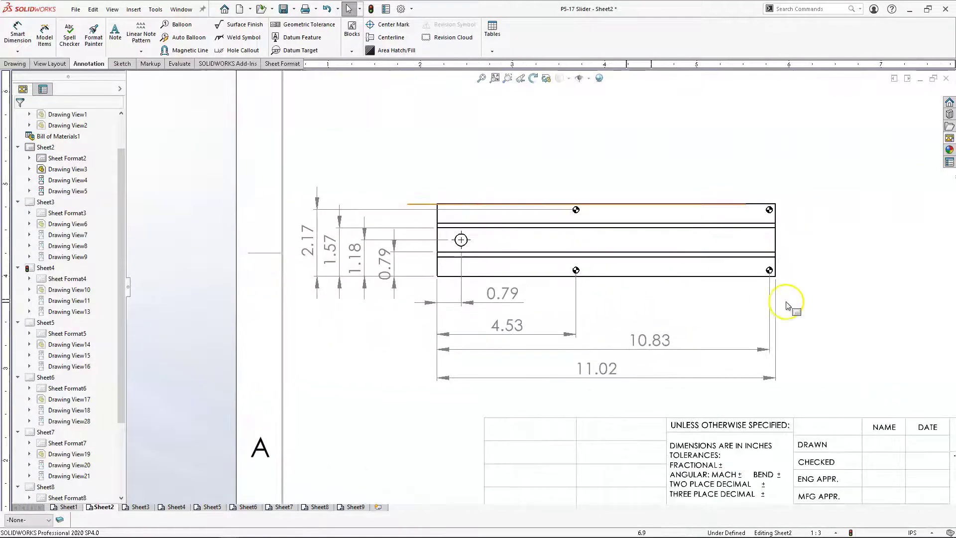
{"action": "scroll", "coordinate": [822, 301], "scroll_direction": "up", "scroll_amount": 3}
{"action": "scroll", "coordinate": [677, 276], "scroll_direction": "down", "scroll_amount": 3}
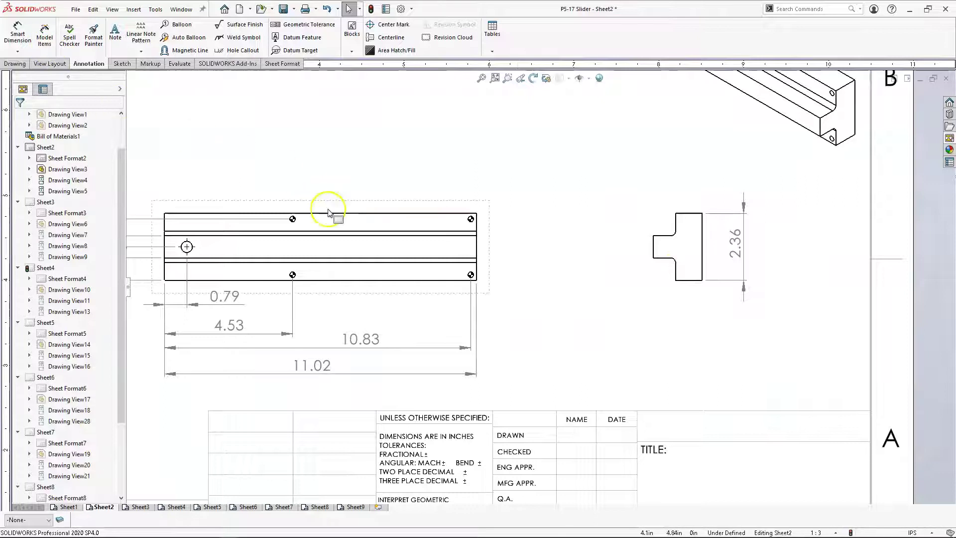
{"action": "left_click", "coordinate": [231, 326]}
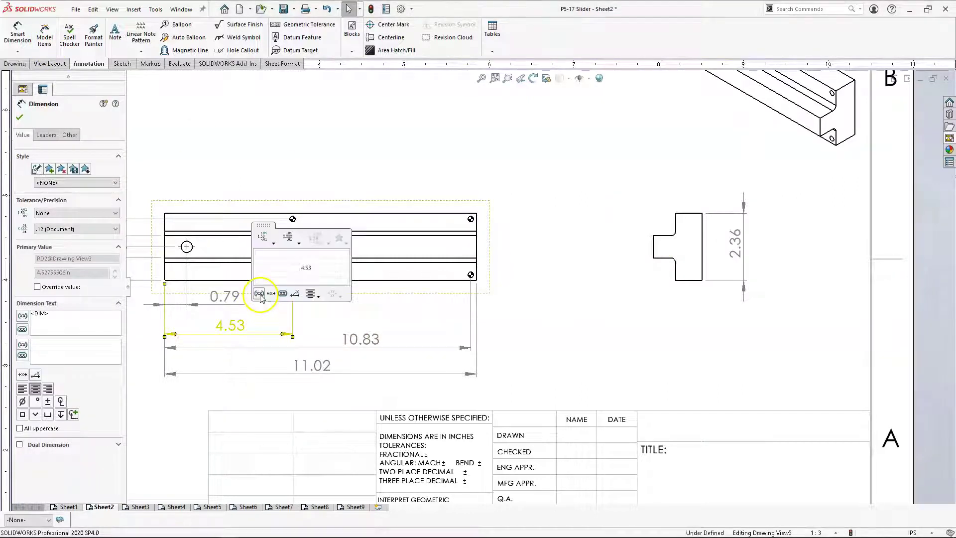
{"action": "left_click", "coordinate": [282, 268]}
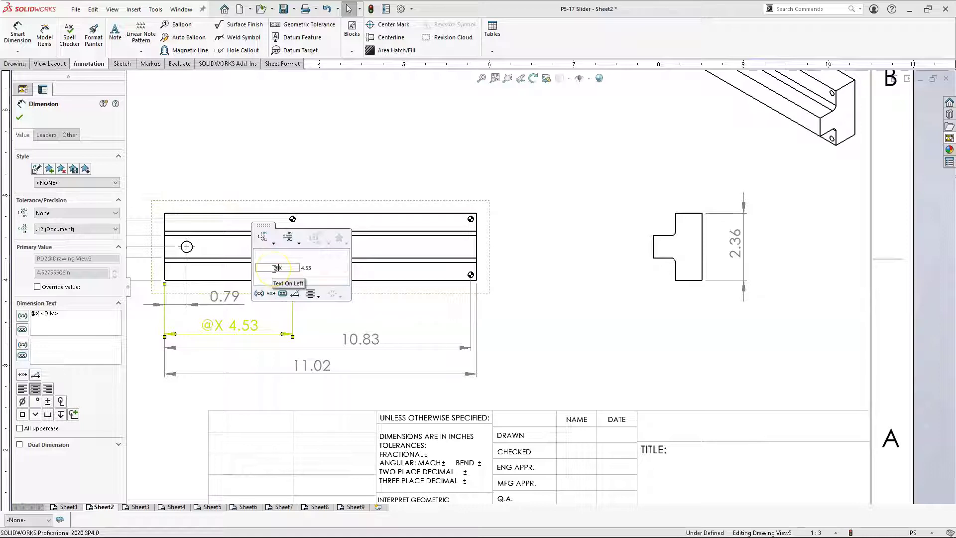
{"action": "left_click", "coordinate": [314, 183]}
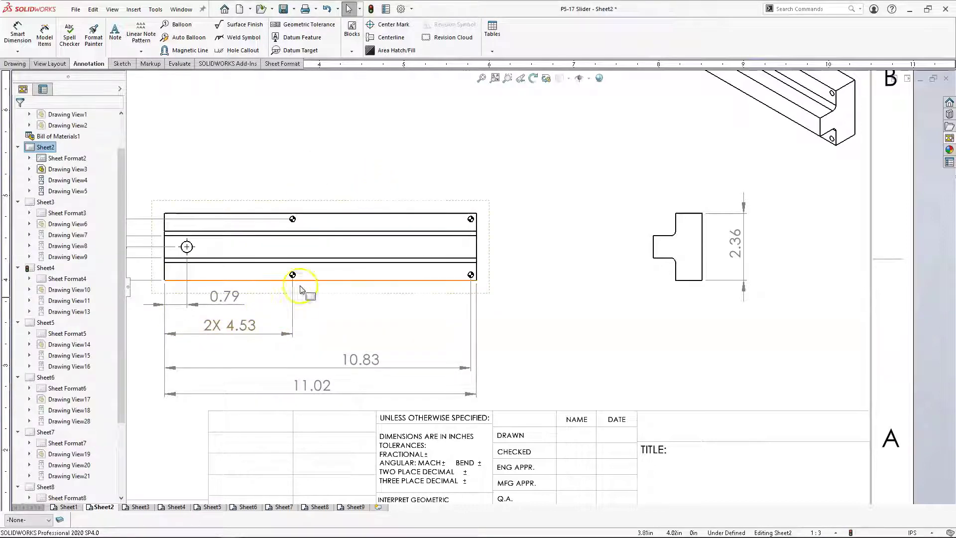
Step: Add a 2X prefix to the right holes' horizontal dimension below the front view
{"action": "left_click", "coordinate": [356, 361]}
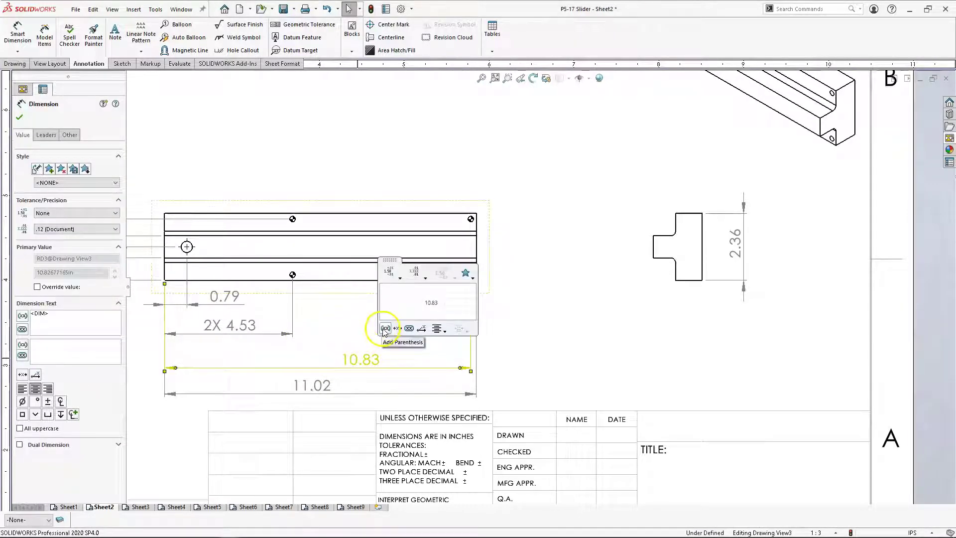
{"action": "left_click", "coordinate": [395, 304]}
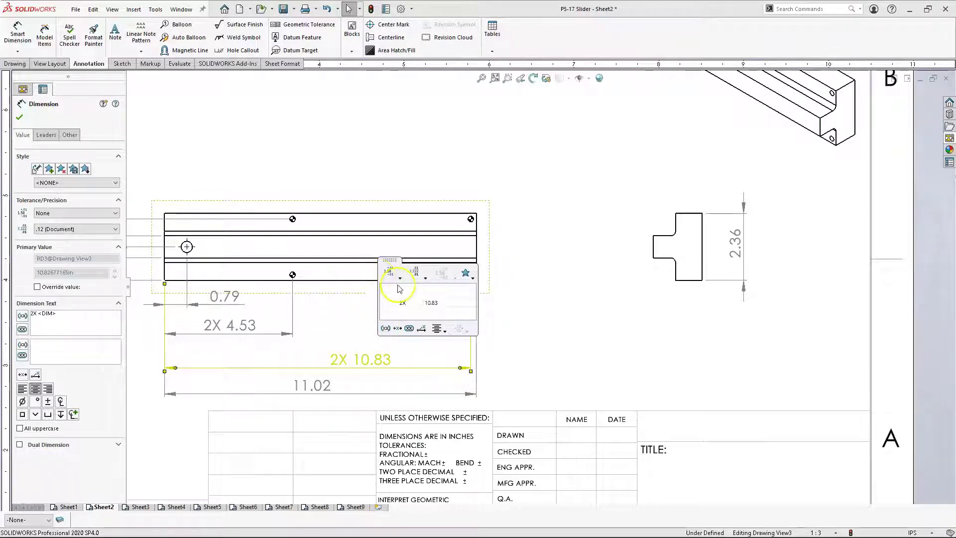
{"action": "left_click", "coordinate": [313, 301]}
Step: Move the text of the innermost vertical dimension down below its arrows, left of the front view
{"action": "scroll", "coordinate": [314, 304], "scroll_direction": "up", "scroll_amount": 2}
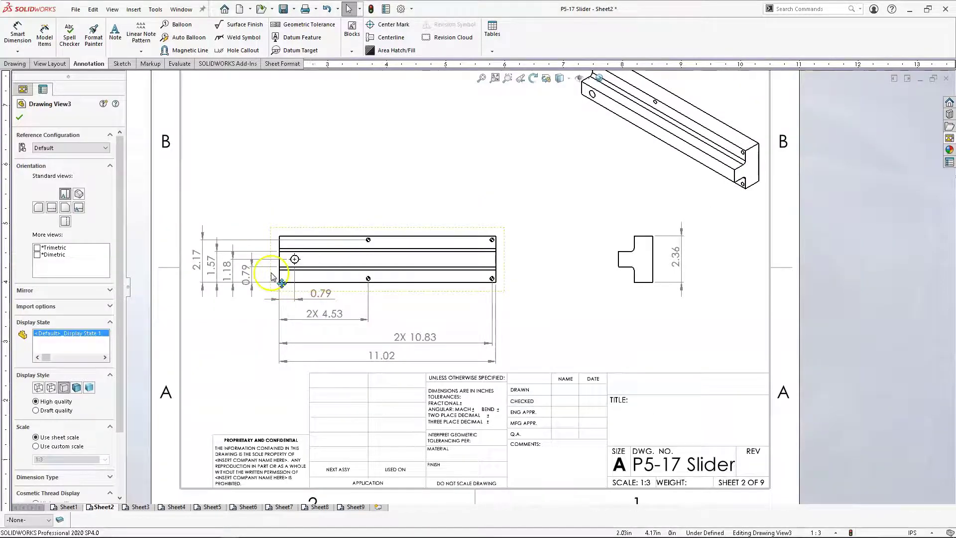
{"action": "scroll", "coordinate": [271, 278], "scroll_direction": "down", "scroll_amount": 3}
{"action": "left_click_drag", "start_coordinate": [314, 279], "coordinate": [316, 339]}
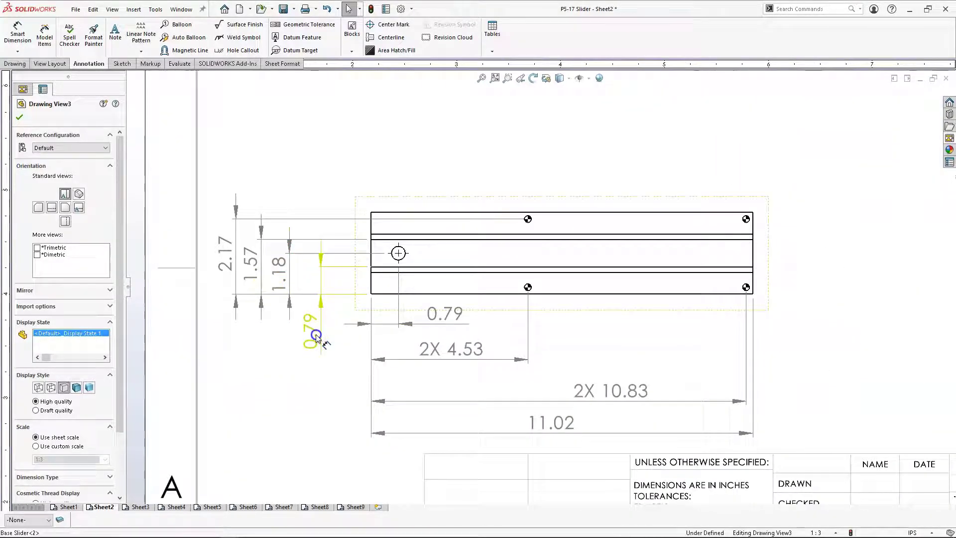
Step: Move the 1.18 dimension's text below its arrows and shift the four vertical dimensions farther left of the front view
{"action": "left_click_drag", "start_coordinate": [283, 276], "coordinate": [278, 327]}
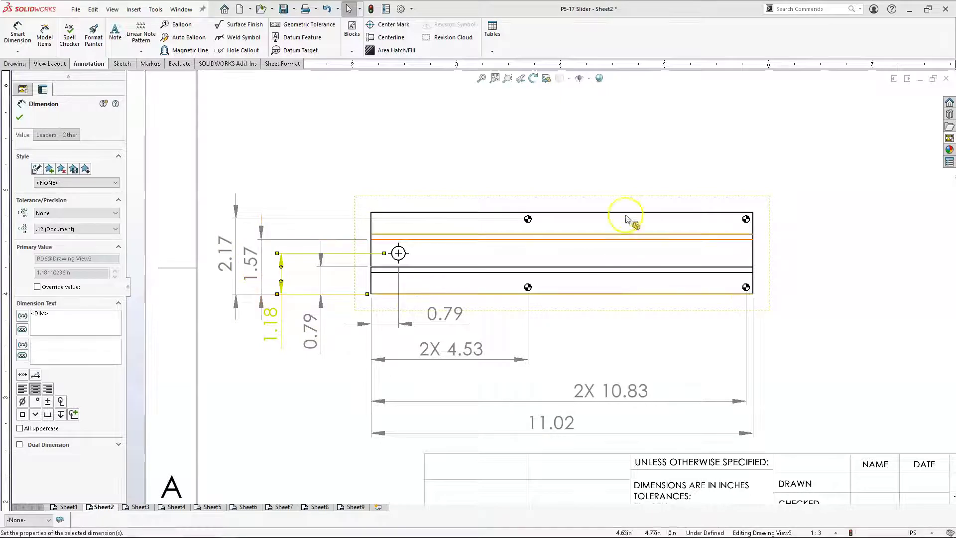
{"action": "scroll", "coordinate": [715, 292], "scroll_direction": "up", "scroll_amount": 3}
{"action": "scroll", "coordinate": [642, 279], "scroll_direction": "down", "scroll_amount": 2}
{"action": "left_click_drag", "start_coordinate": [642, 279], "coordinate": [704, 243]}
{"action": "scroll", "coordinate": [324, 266], "scroll_direction": "down", "scroll_amount": 2}
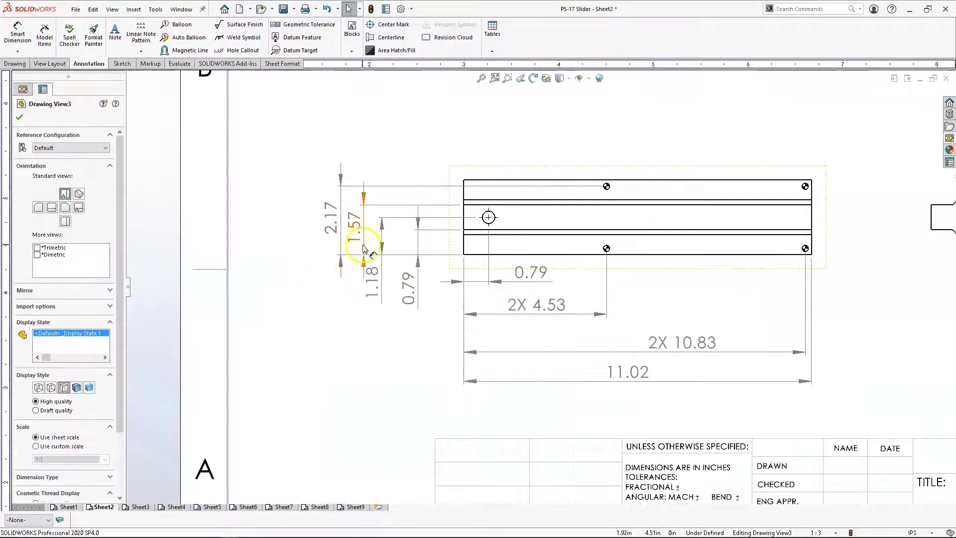
{"action": "left_click_drag", "start_coordinate": [340, 227], "coordinate": [264, 225]}
{"action": "left_click_drag", "start_coordinate": [353, 227], "coordinate": [294, 225]}
{"action": "left_click_drag", "start_coordinate": [373, 275], "coordinate": [334, 278]}
{"action": "left_click_drag", "start_coordinate": [406, 290], "coordinate": [369, 293]}
{"action": "left_click", "coordinate": [396, 350]}
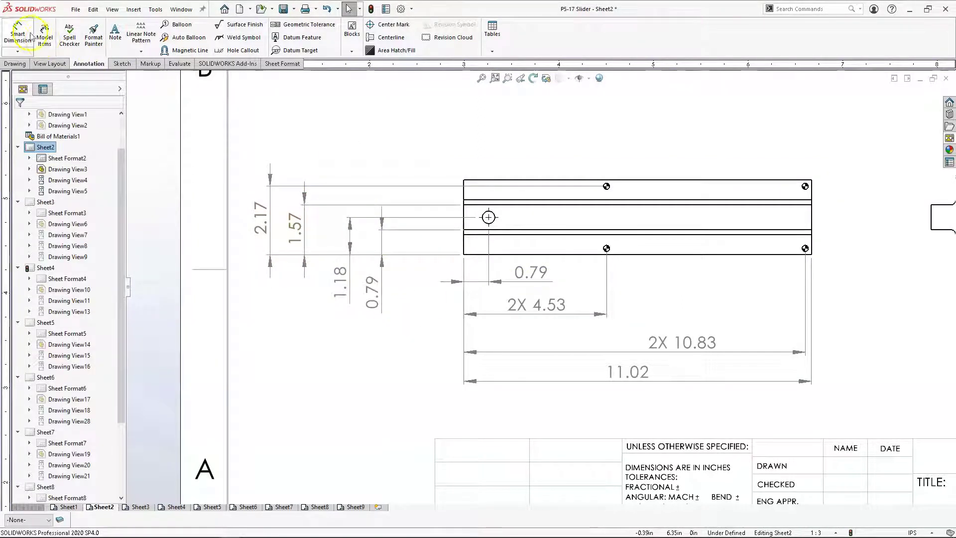
Step: Dimension the lower middle hole's height from the front view's bottom edge with a 2X prefix, inside the other vertical dimensions
{"action": "left_click", "coordinate": [606, 248]}
{"action": "left_click", "coordinate": [575, 253]}
{"action": "left_click", "coordinate": [417, 299]}
{"action": "left_click_drag", "start_coordinate": [416, 299], "coordinate": [414, 294]}
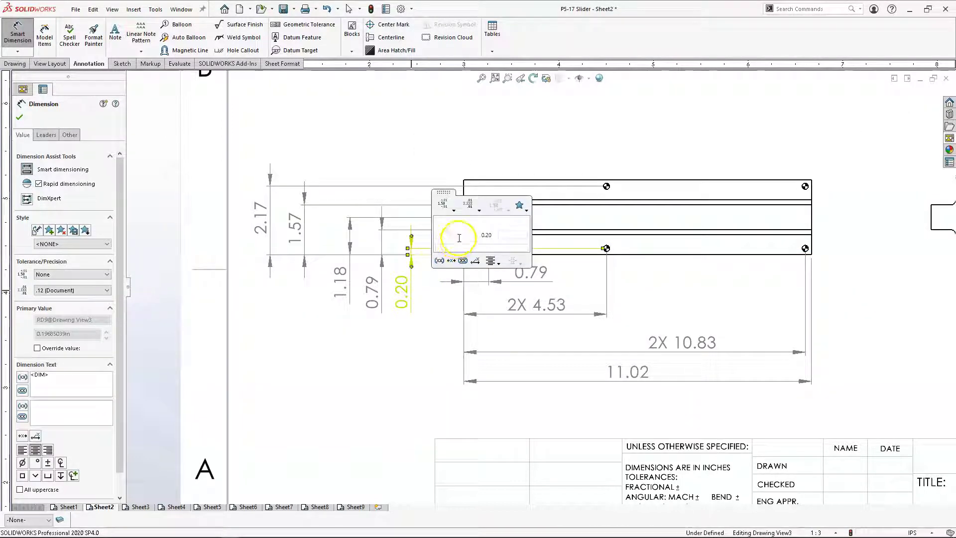
{"action": "left_click", "coordinate": [458, 237]}
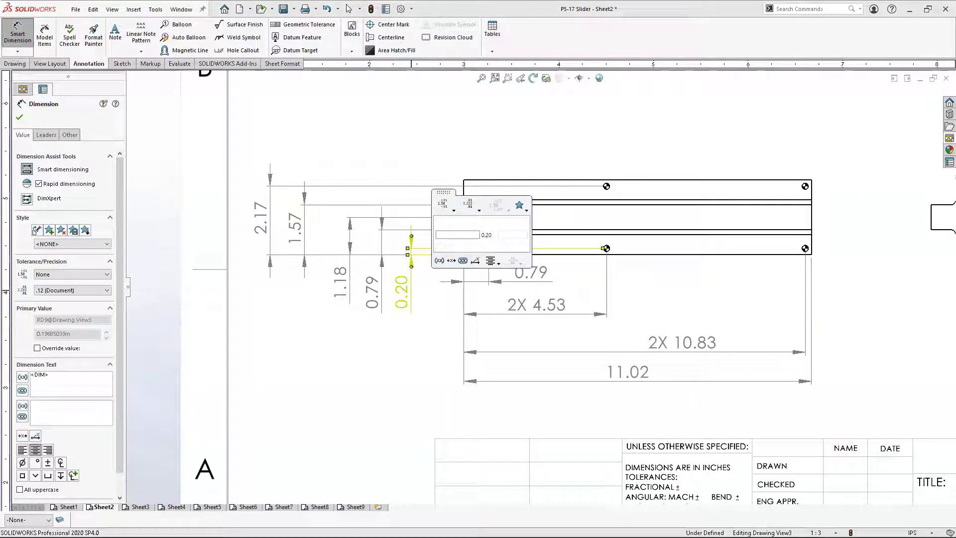
{"action": "left_click", "coordinate": [370, 343]}
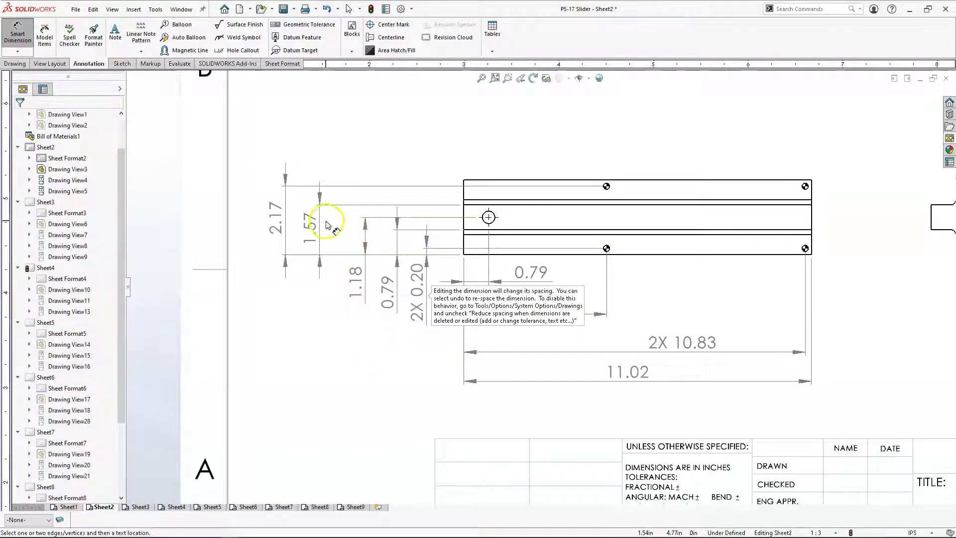
Step: Add a 2X prefix to the outermost vertical dimension of the front view
{"action": "left_click", "coordinate": [280, 227]}
{"action": "left_click", "coordinate": [37, 375]}
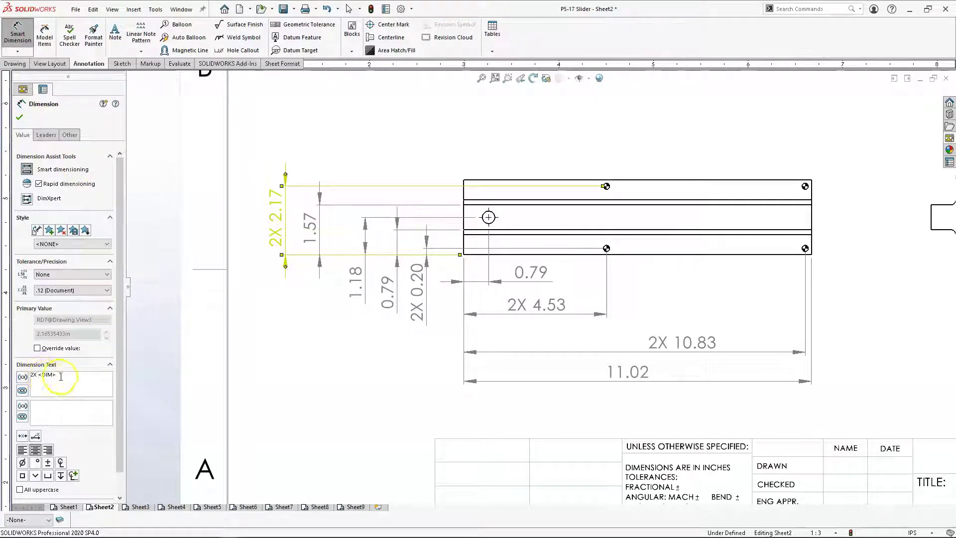
{"action": "left_click", "coordinate": [18, 119]}
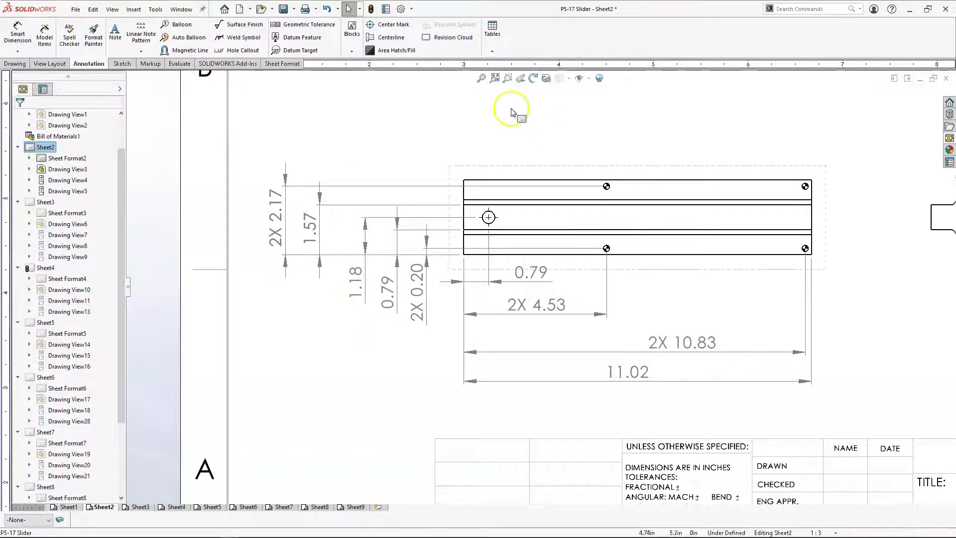
Step: Add a diameter dimension to the large through hole near the front view's left end
{"action": "left_click", "coordinate": [17, 33]}
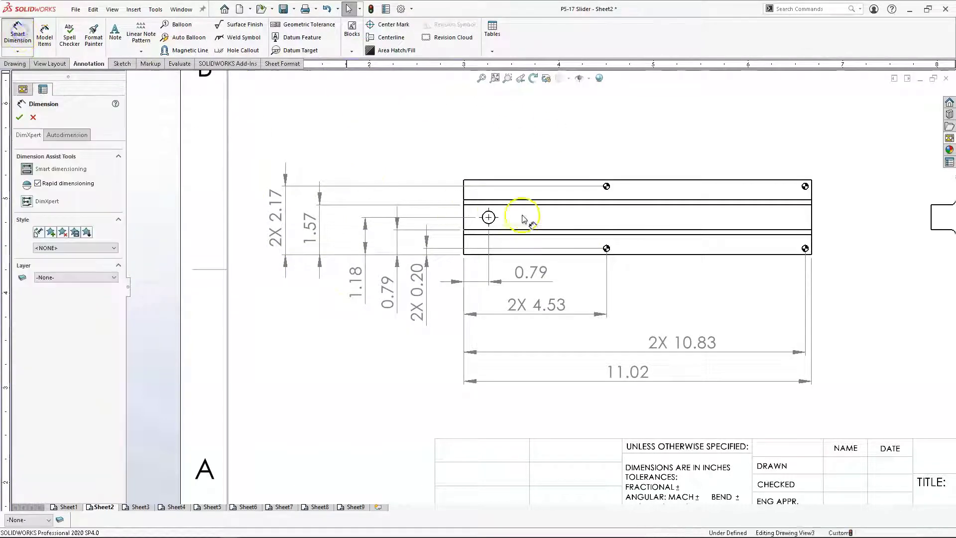
{"action": "left_click", "coordinate": [491, 215]}
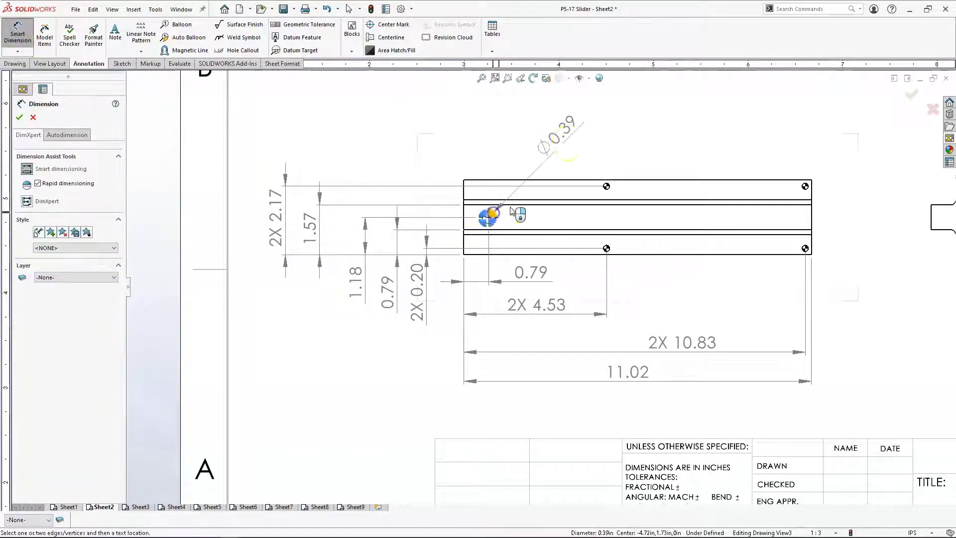
{"action": "left_click", "coordinate": [572, 157]}
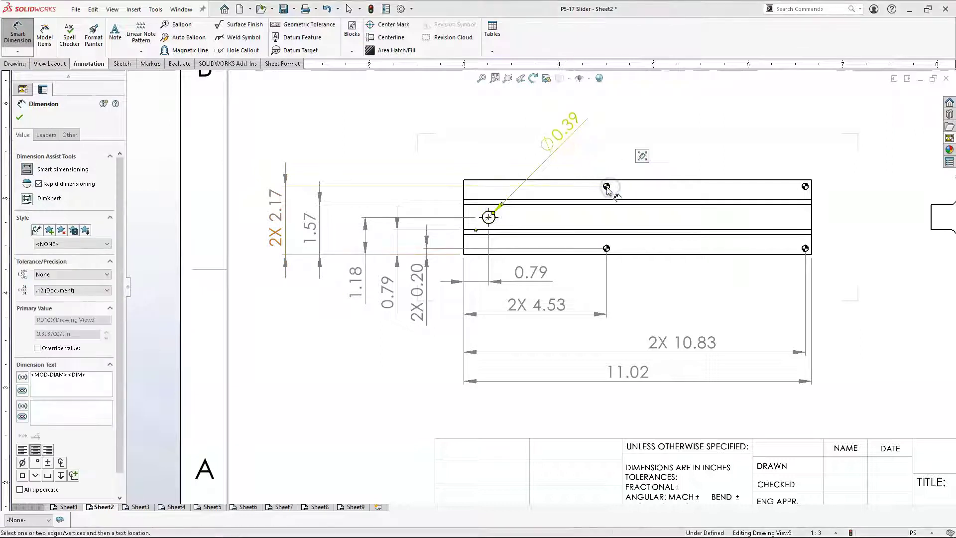
Step: Add a hole callout to the upper middle hole and place it above the right half of the front view
{"action": "left_click", "coordinate": [237, 53]}
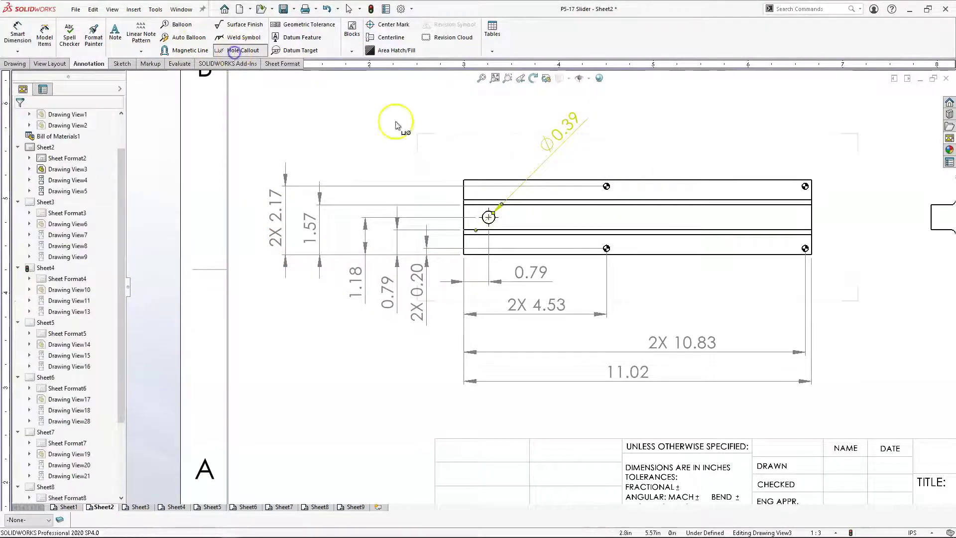
{"action": "left_click", "coordinate": [607, 187]}
{"action": "left_click", "coordinate": [737, 132]}
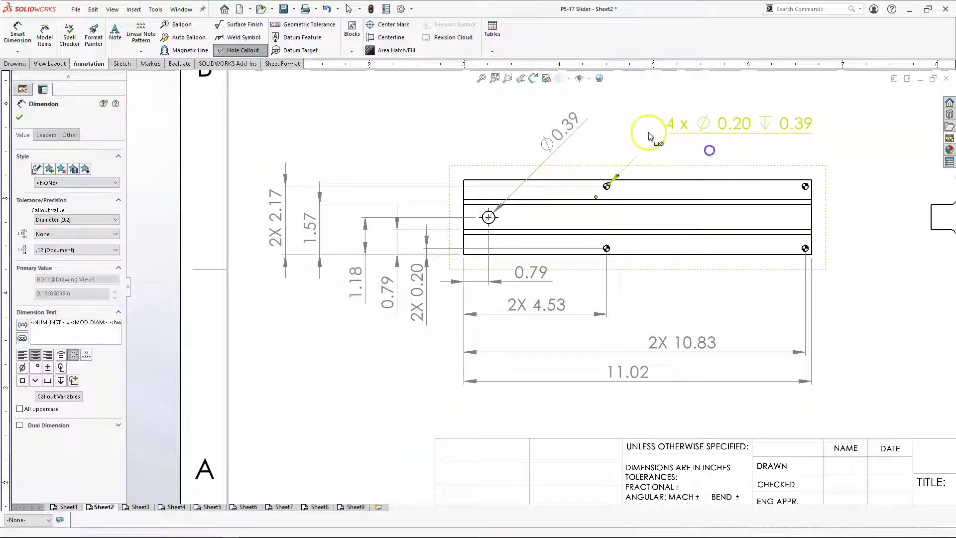
Step: Replace the large hole's diameter dimension with a hole callout above the front view
{"action": "right_click", "coordinate": [603, 96]}
{"action": "left_click", "coordinate": [628, 162]}
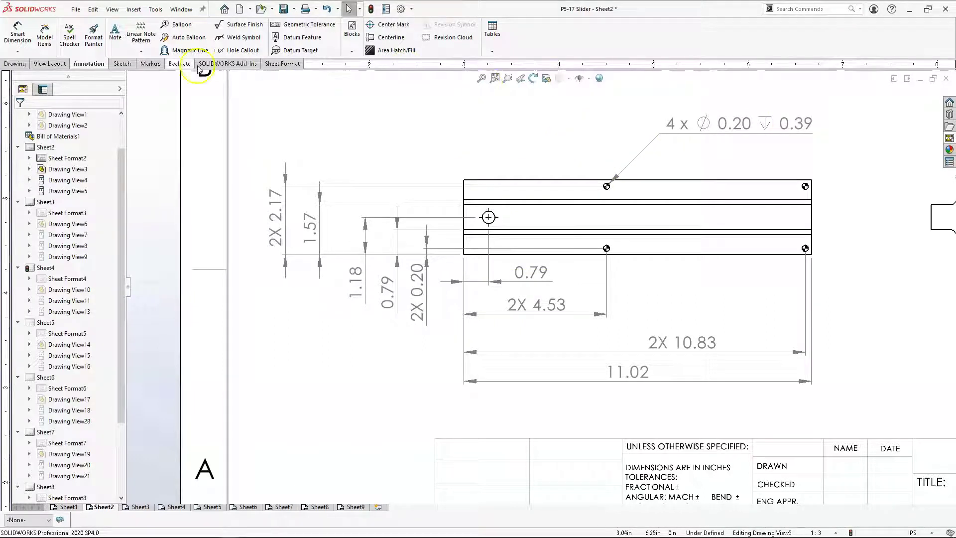
{"action": "left_click", "coordinate": [243, 49]}
{"action": "left_click", "coordinate": [479, 224]}
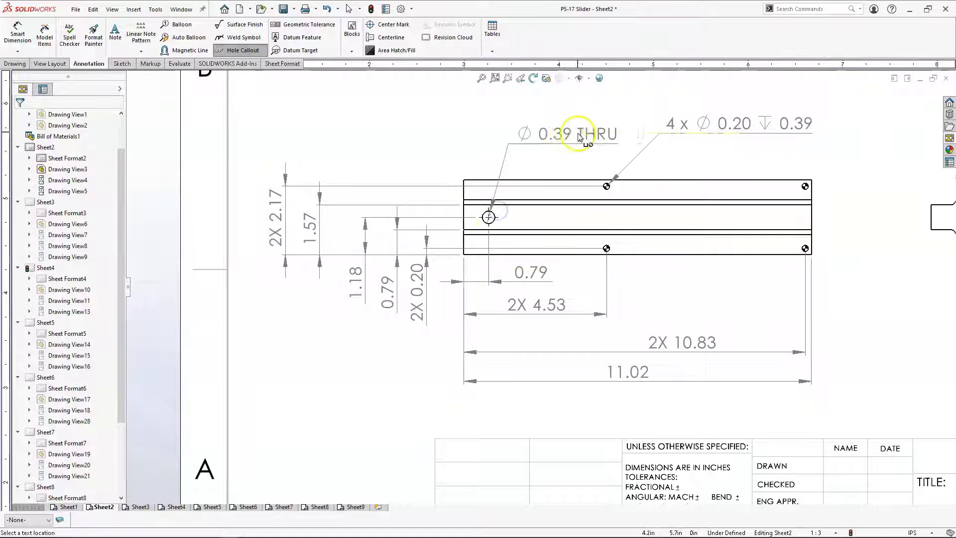
{"action": "left_click", "coordinate": [585, 124]}
Step: Move the large hole's callout farther left and level the four-hole callout with it above the front view
{"action": "left_click_drag", "start_coordinate": [585, 125], "coordinate": [512, 130]}
{"action": "left_click", "coordinate": [509, 124]}
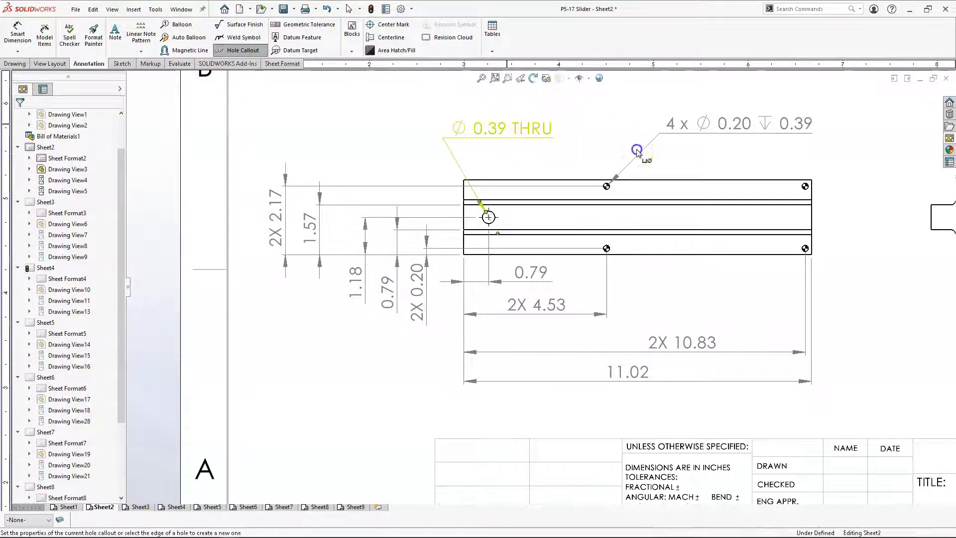
{"action": "left_click_drag", "start_coordinate": [727, 130], "coordinate": [722, 134]}
{"action": "left_click", "coordinate": [751, 157]}
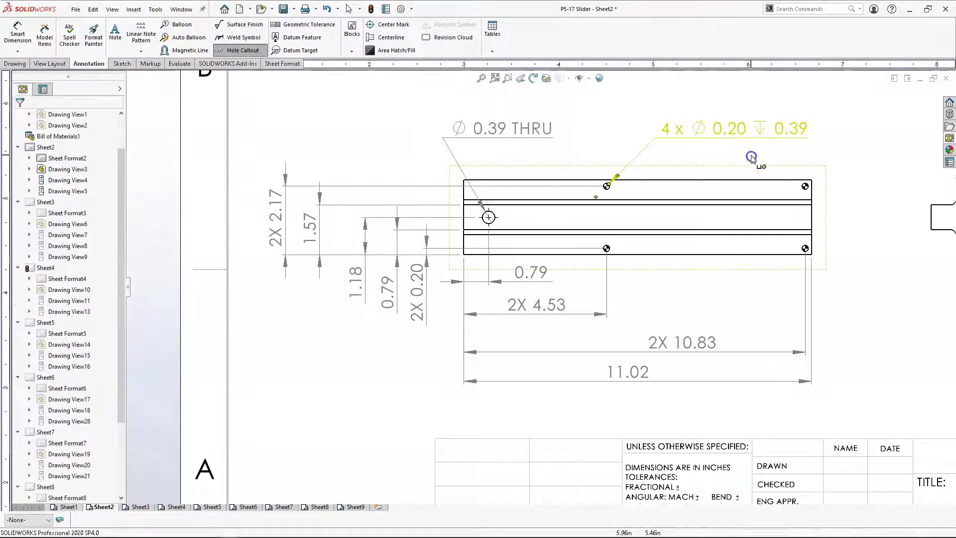
Step: Dimension the height of the side view's protruding tongue on its left and enclose it in parentheses as a reference
{"action": "scroll", "coordinate": [722, 184], "scroll_direction": "up", "scroll_amount": 3}
{"action": "scroll", "coordinate": [780, 303], "scroll_direction": "down", "scroll_amount": 2}
{"action": "scroll", "coordinate": [779, 236], "scroll_direction": "down", "scroll_amount": 4}
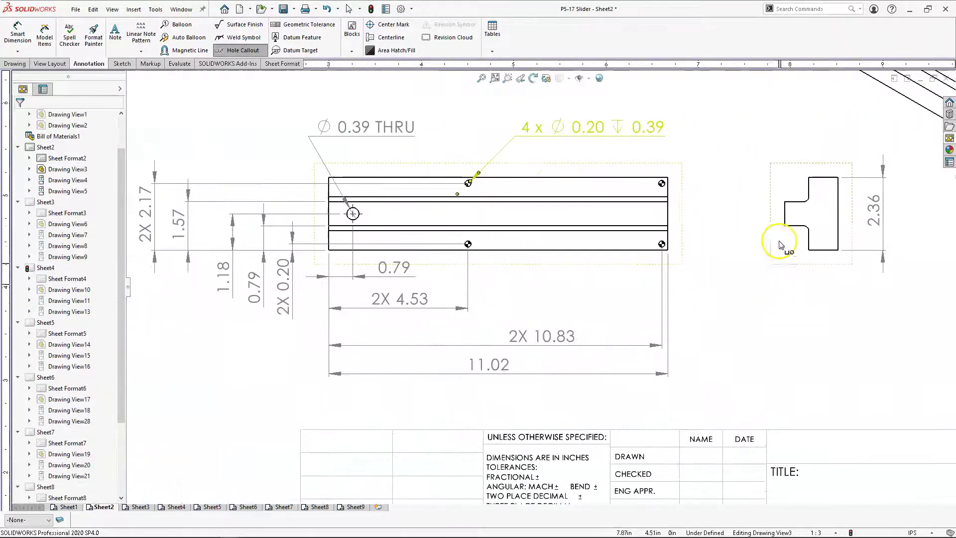
{"action": "left_click", "coordinate": [230, 51]}
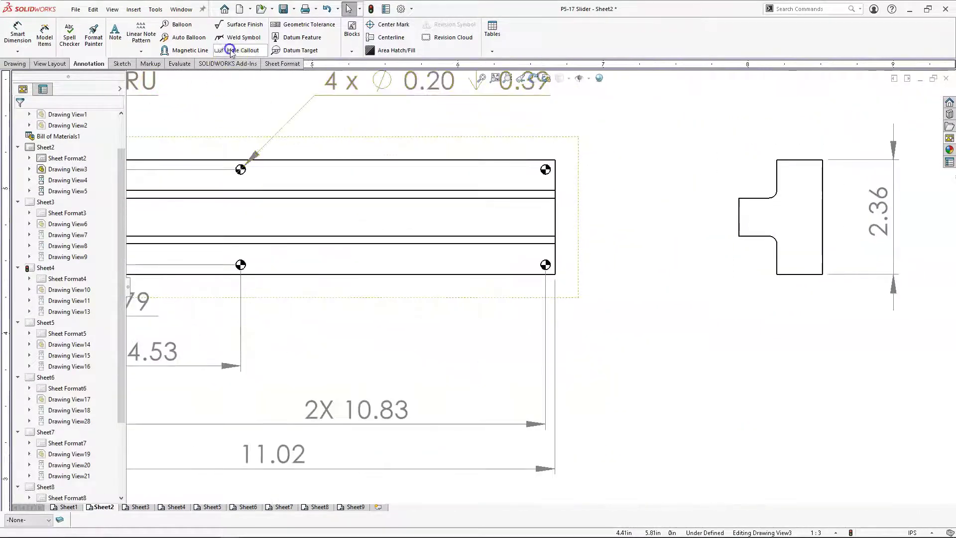
{"action": "left_click", "coordinate": [19, 35]}
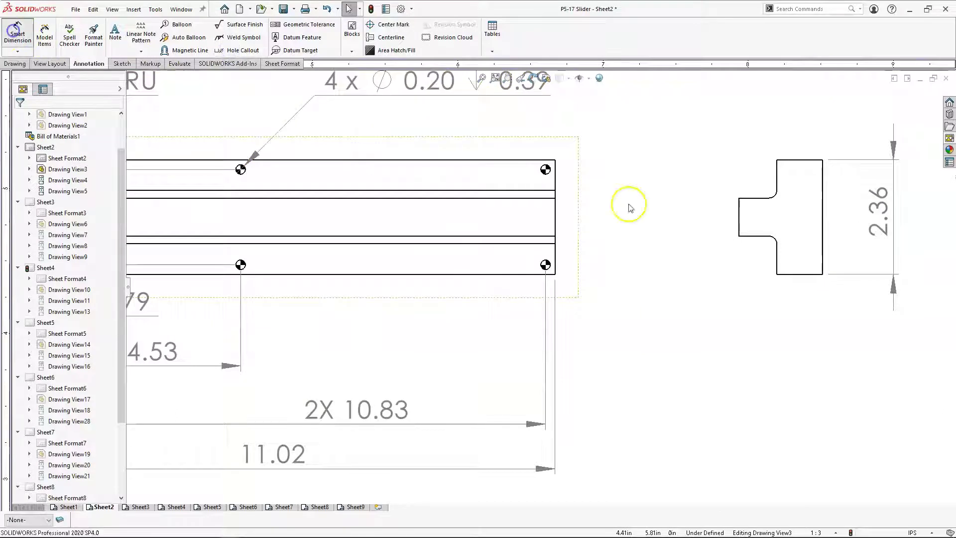
{"action": "left_click", "coordinate": [740, 222]}
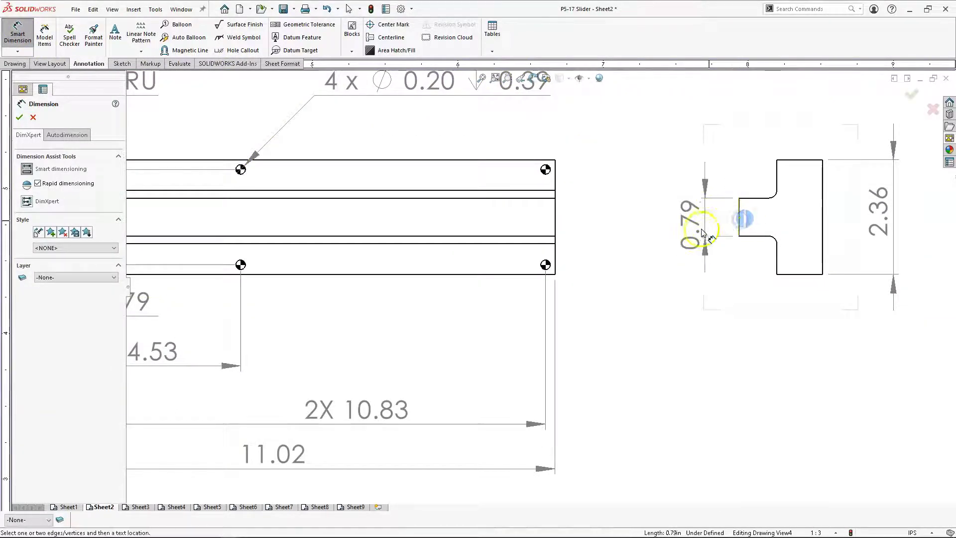
{"action": "left_click", "coordinate": [684, 219]}
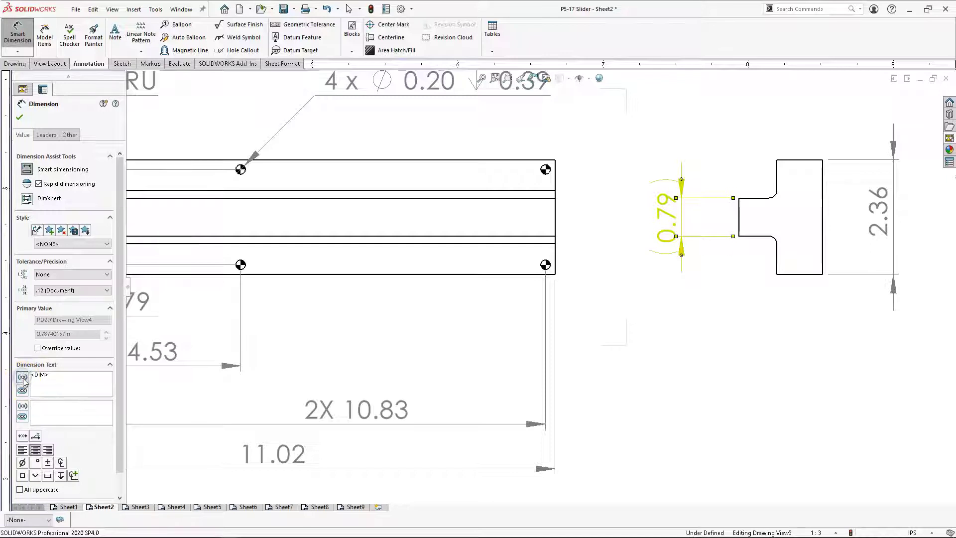
{"action": "left_click", "coordinate": [19, 113]}
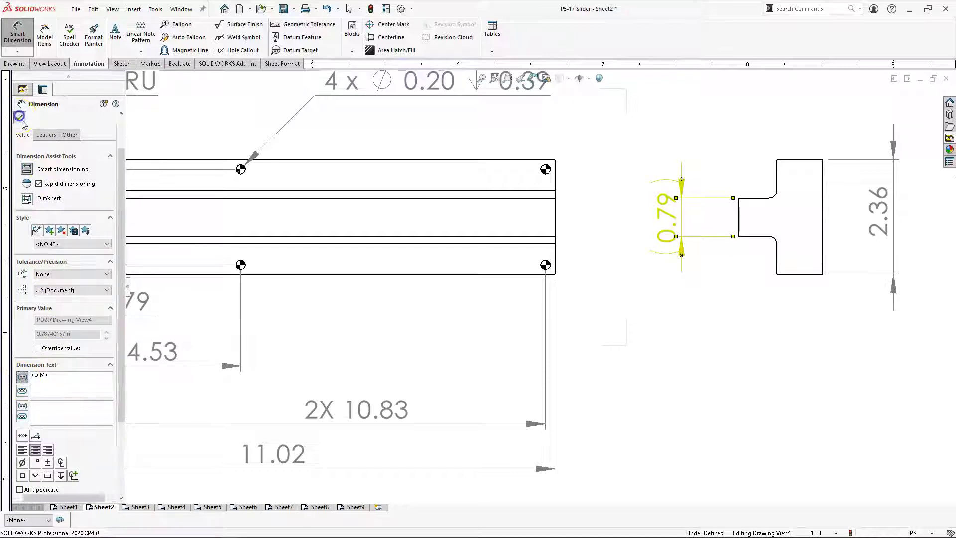
Step: Dimension the wide flange's thickness and the overall depth of the side view, stacking both dimensions below it
{"action": "key", "text": "f"}
{"action": "scroll", "coordinate": [704, 347], "scroll_direction": "down", "scroll_amount": 2}
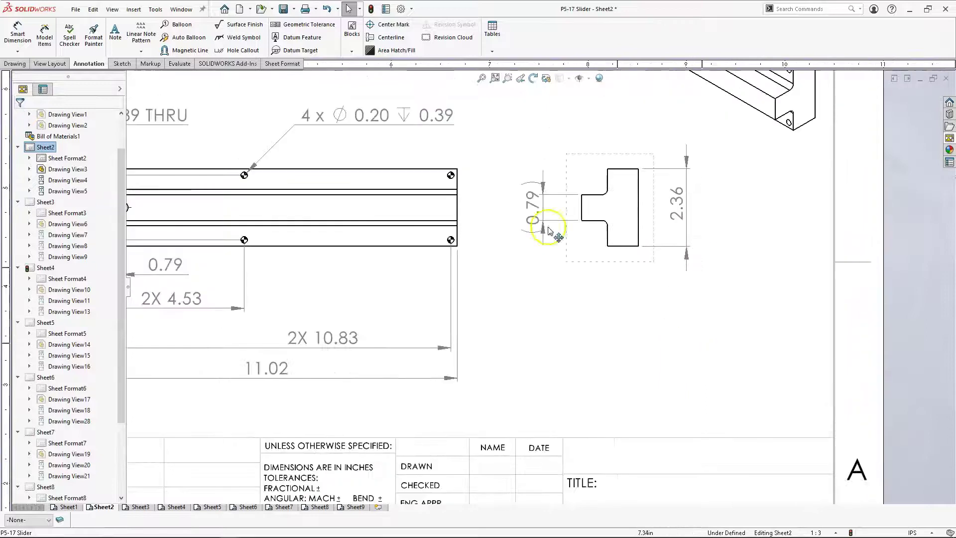
{"action": "left_click", "coordinate": [17, 34]}
{"action": "left_click", "coordinate": [622, 246]}
{"action": "left_click", "coordinate": [691, 321]}
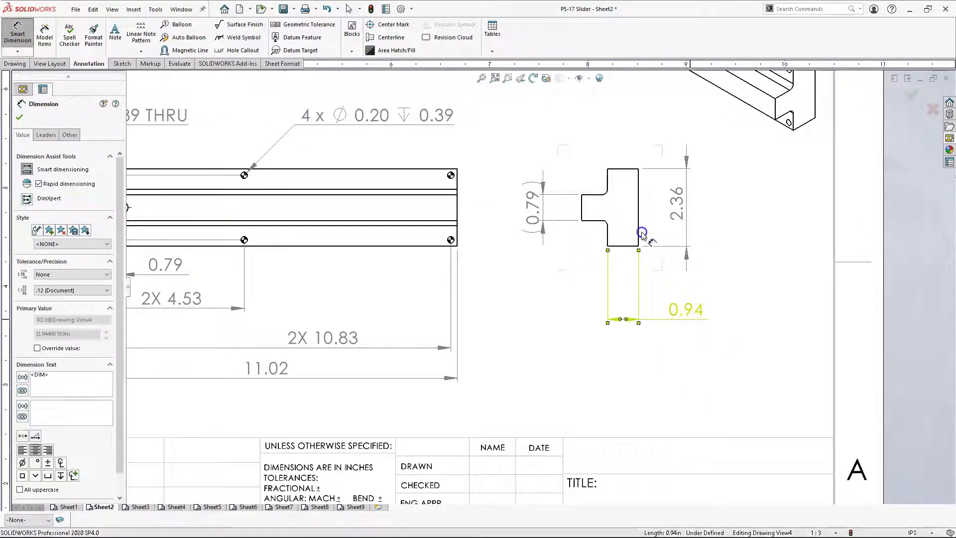
{"action": "left_click", "coordinate": [582, 214]}
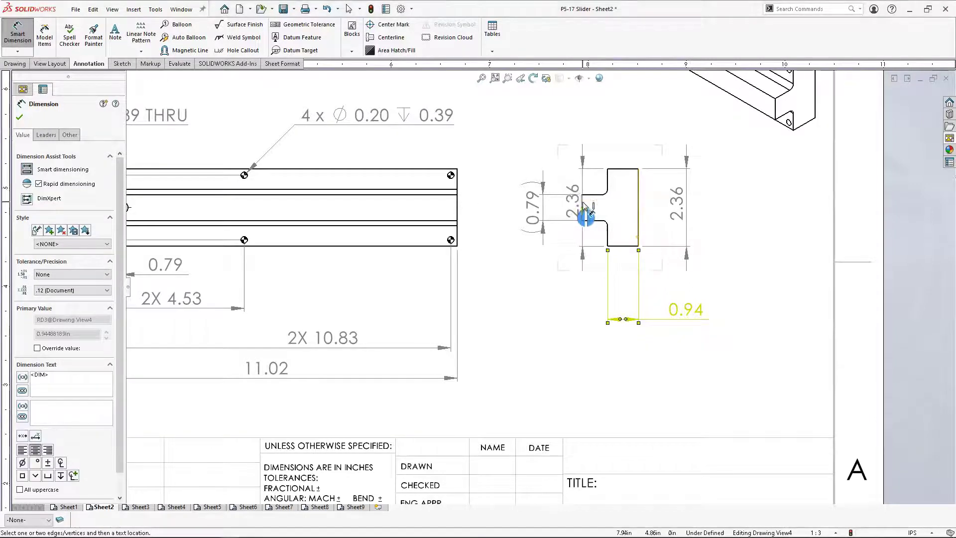
{"action": "left_click", "coordinate": [586, 215]}
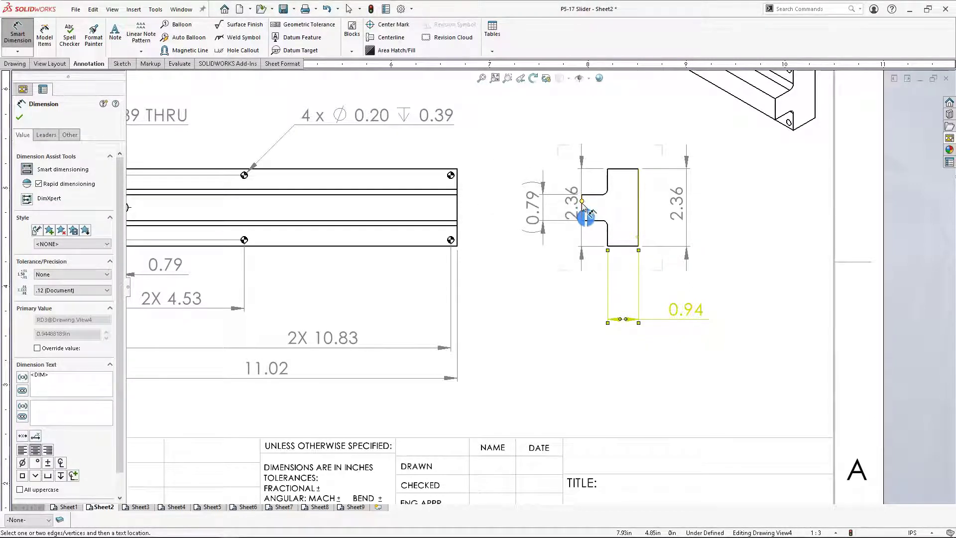
{"action": "left_click", "coordinate": [689, 366]}
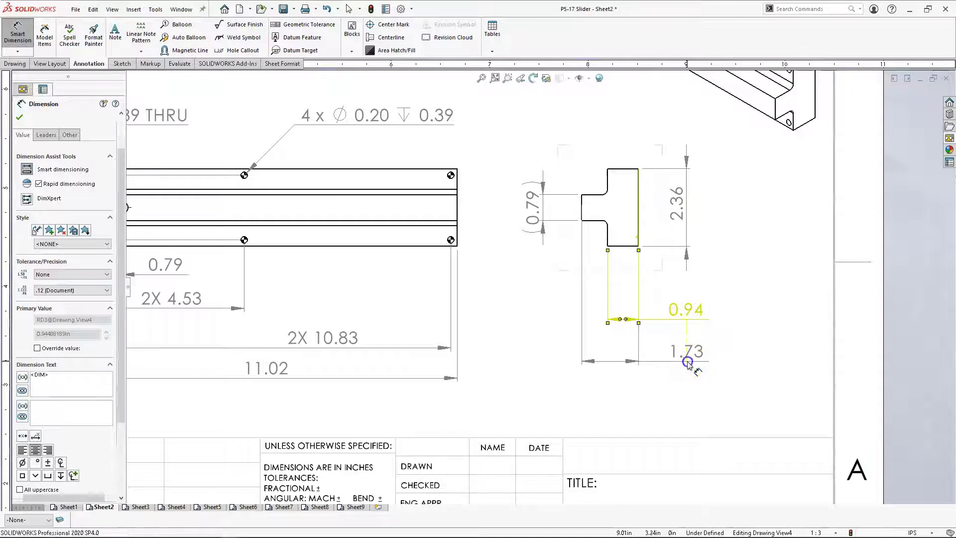
Step: Add a radius dimension with a 2X prefix to the upper fillet of the side view
{"action": "left_click", "coordinate": [606, 196]}
{"action": "left_click", "coordinate": [296, 257]}
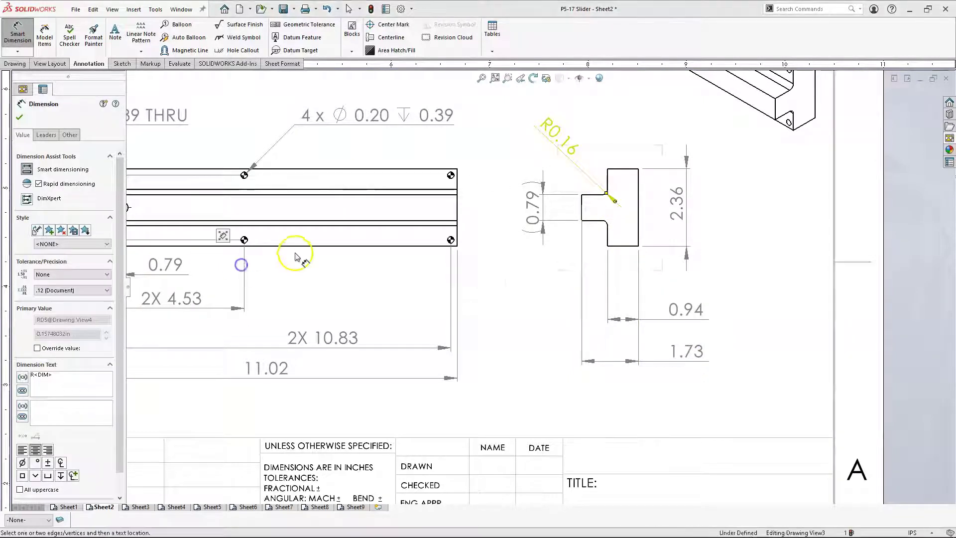
{"action": "left_click", "coordinate": [60, 380]}
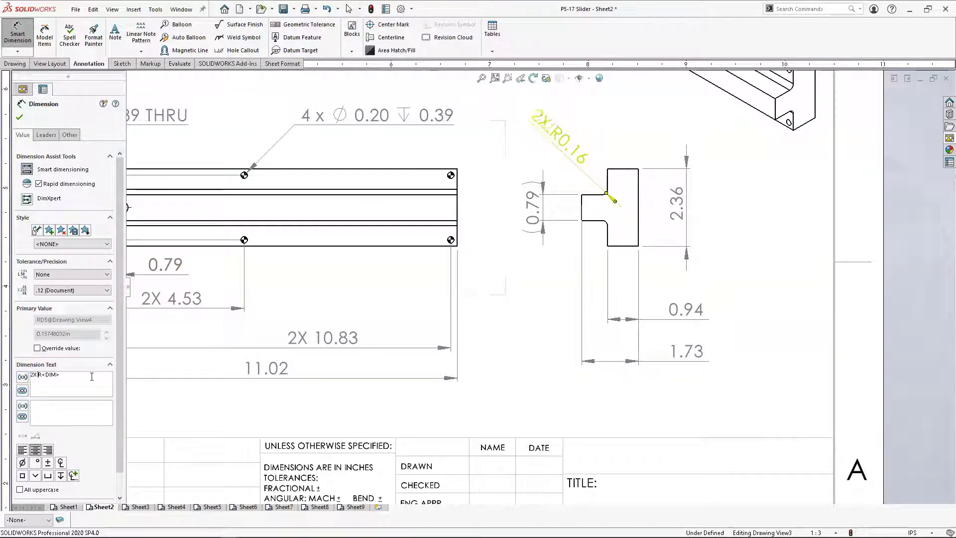
{"action": "left_click", "coordinate": [21, 116]}
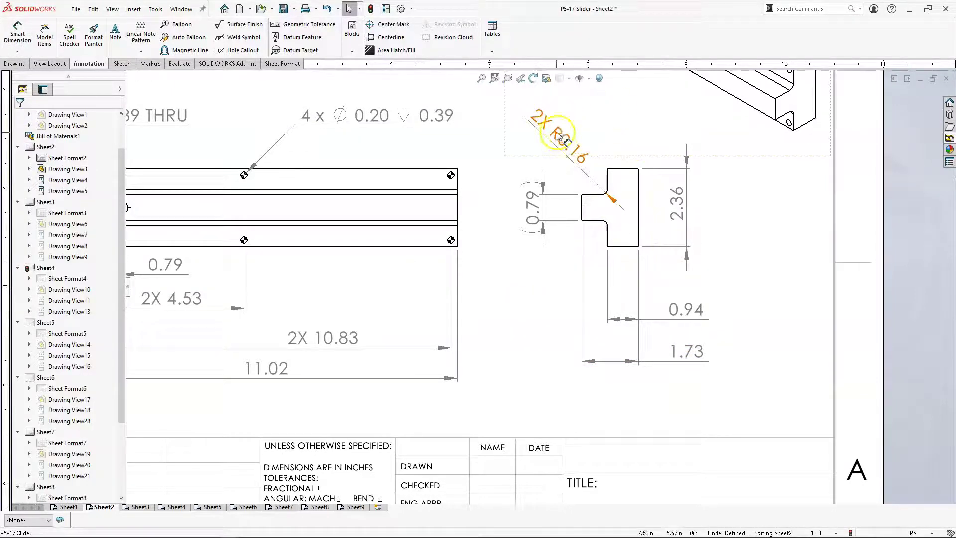
Step: Flip the arrow of the side view's fillet radius dimension to the outside of the arc
{"action": "left_click", "coordinate": [616, 203]}
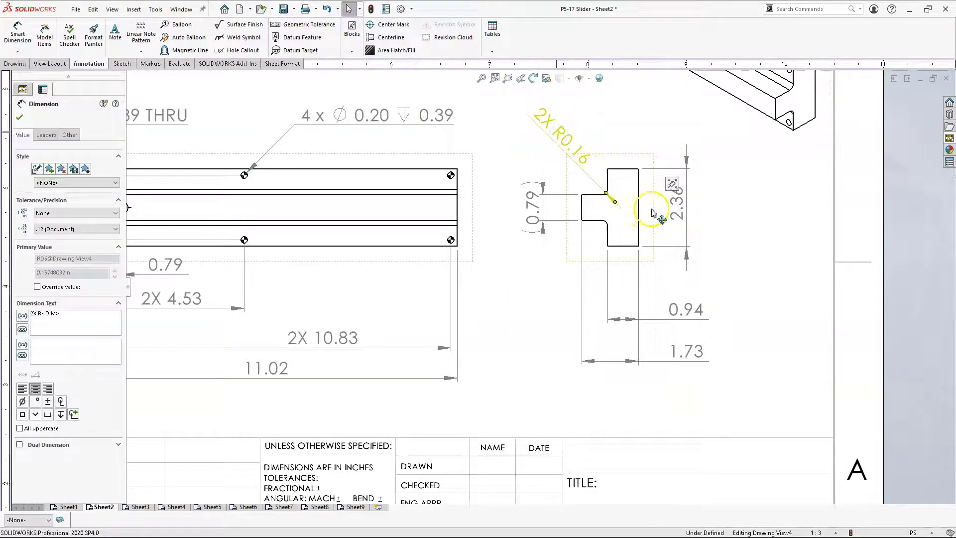
{"action": "left_click", "coordinate": [614, 201]}
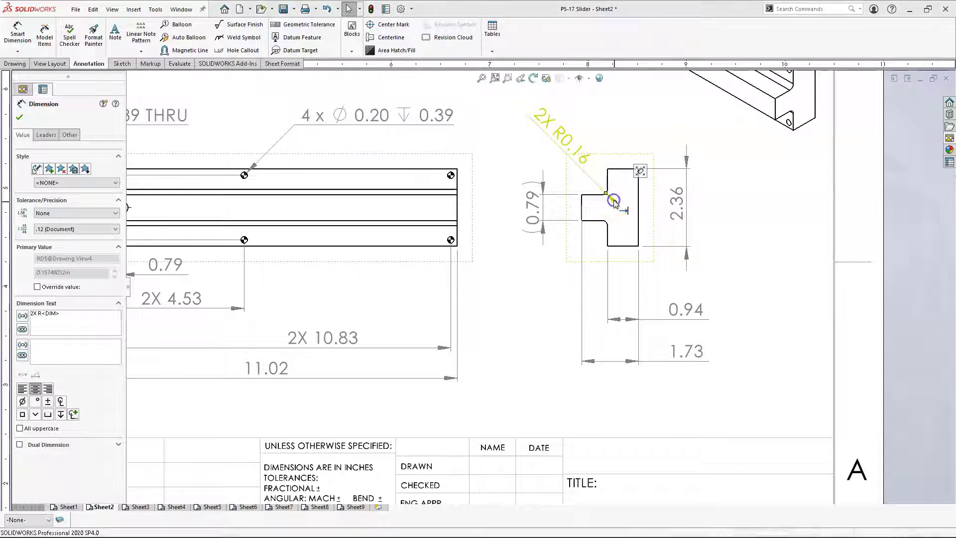
{"action": "left_click", "coordinate": [615, 203]}
{"action": "left_click", "coordinate": [591, 188]}
{"action": "left_click_drag", "start_coordinate": [608, 202], "coordinate": [606, 197]}
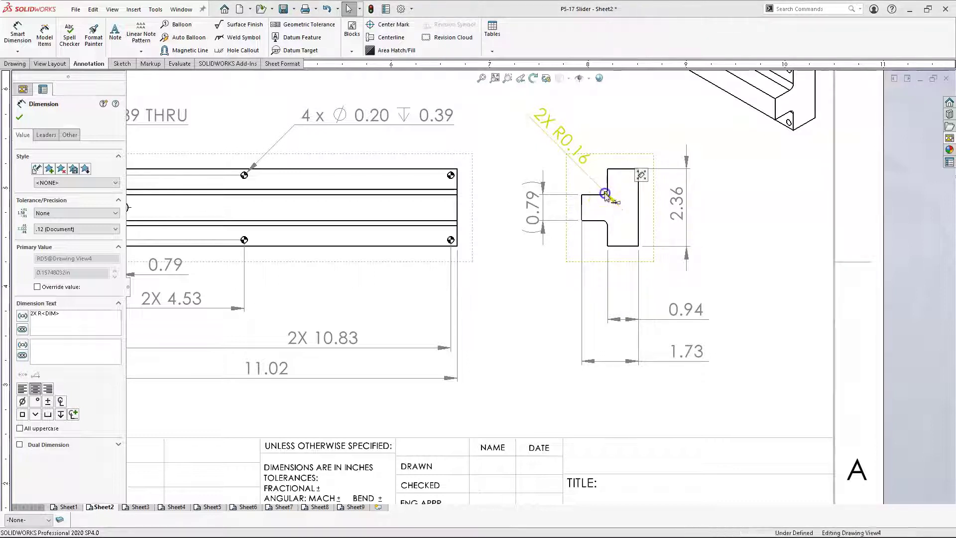
{"action": "scroll", "coordinate": [619, 215], "scroll_direction": "down", "scroll_amount": 2}
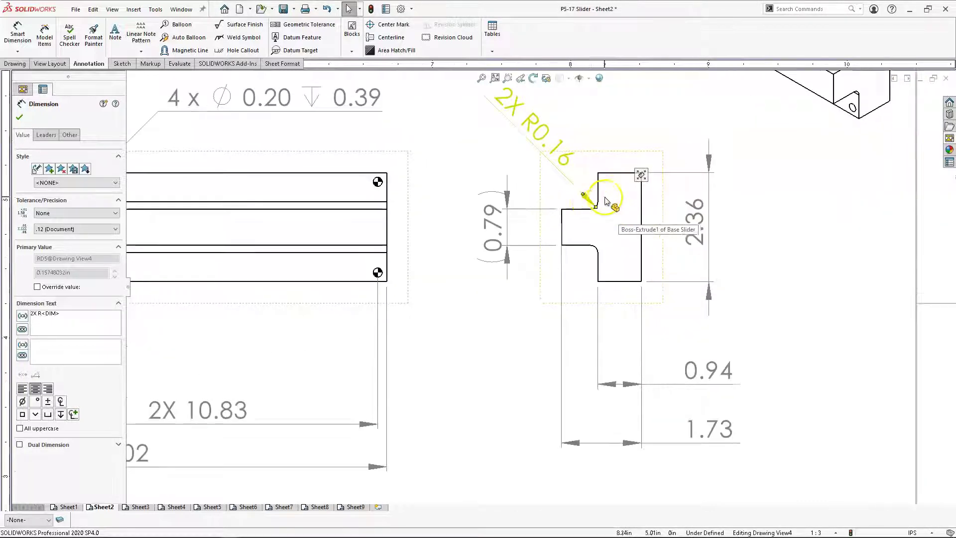
{"action": "mouse_move", "coordinate": [598, 209]}
{"action": "left_mouse_down"}
{"action": "mouse_move", "coordinate": [587, 196]}
{"action": "mouse_move", "coordinate": [597, 210]}
{"action": "left_mouse_up"}
{"action": "scroll", "coordinate": [599, 245], "scroll_direction": "up", "scroll_amount": 3}
{"action": "left_click", "coordinate": [687, 245]}
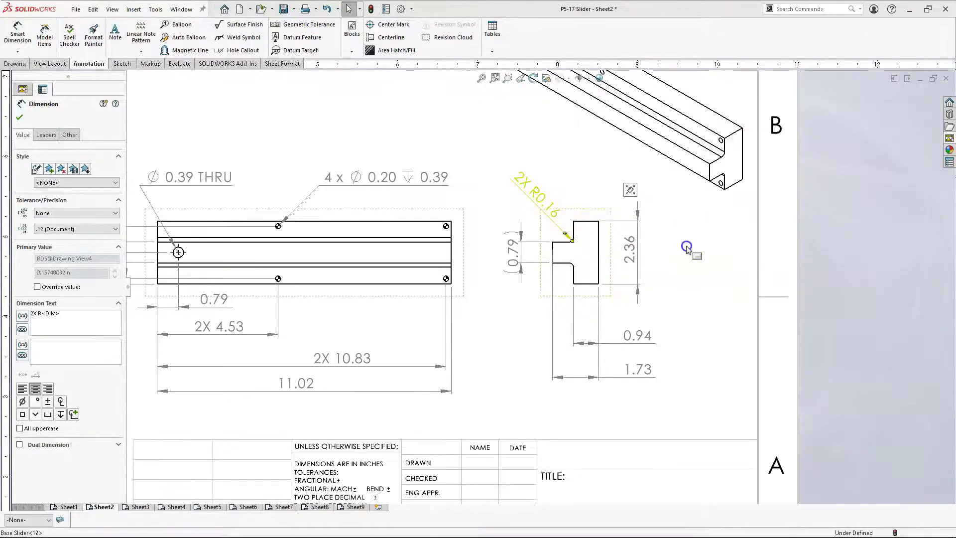
{"action": "scroll", "coordinate": [543, 279], "scroll_direction": "up", "scroll_amount": 3}
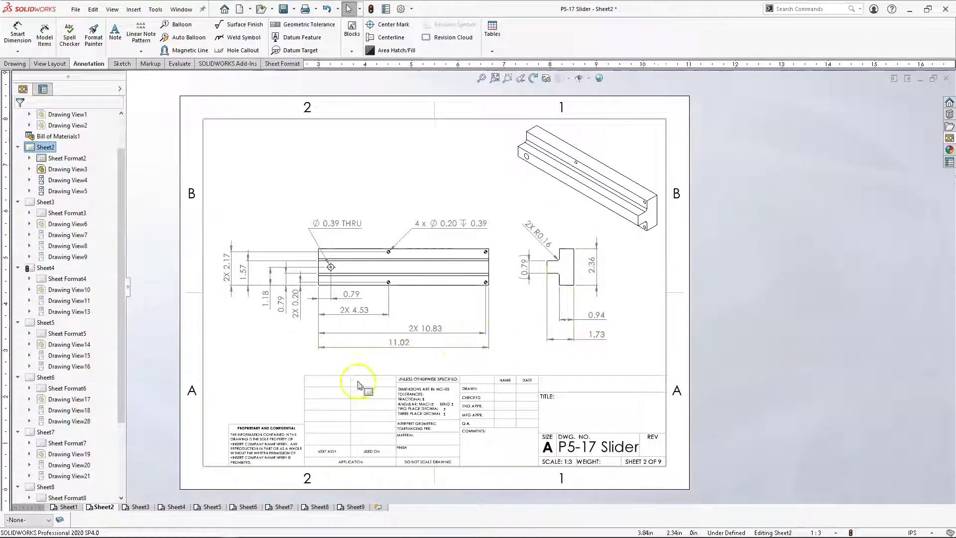
{"action": "left_click", "coordinate": [428, 275]}
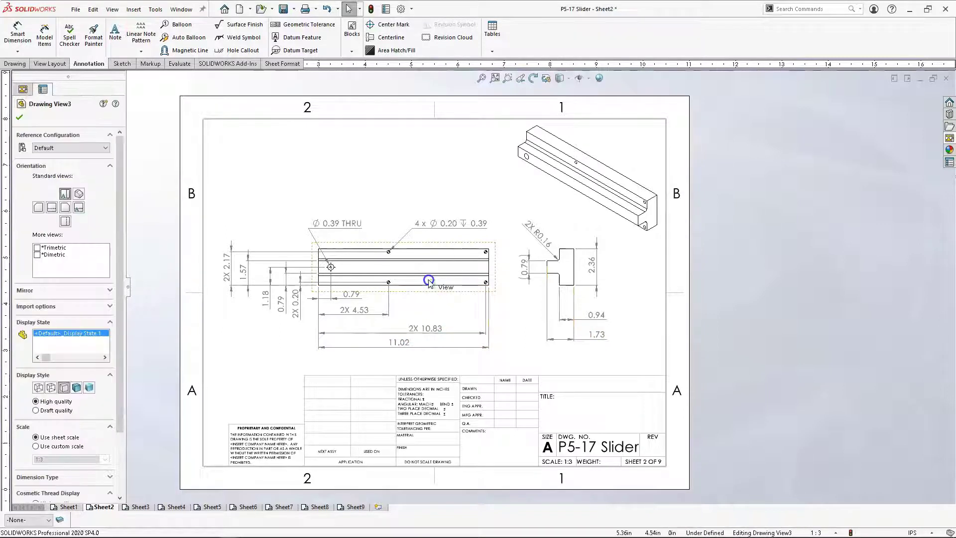
{"action": "left_click", "coordinate": [443, 370]}
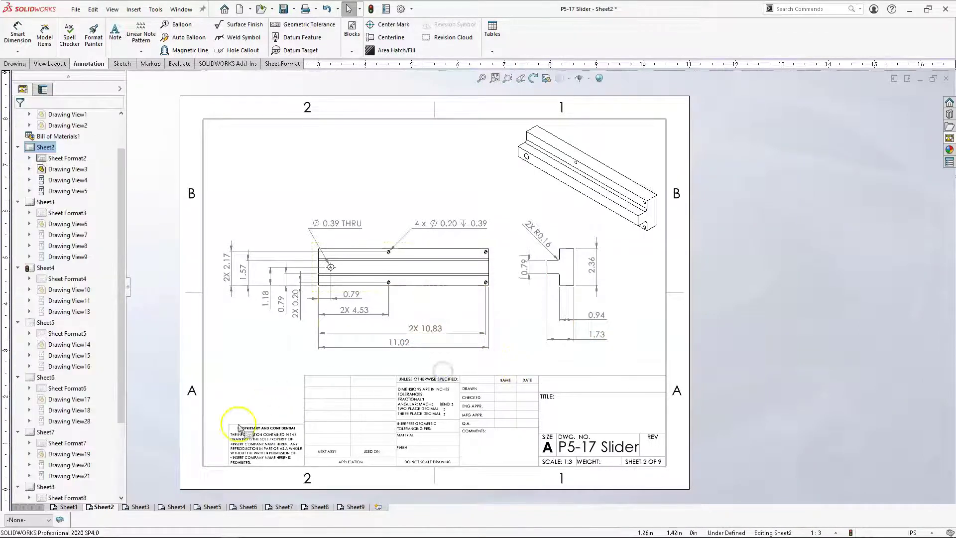
Step: On Sheet3, dimension the bracket's thickness beside the lower view and its overall height beside the side view
{"action": "left_click", "coordinate": [139, 507]}
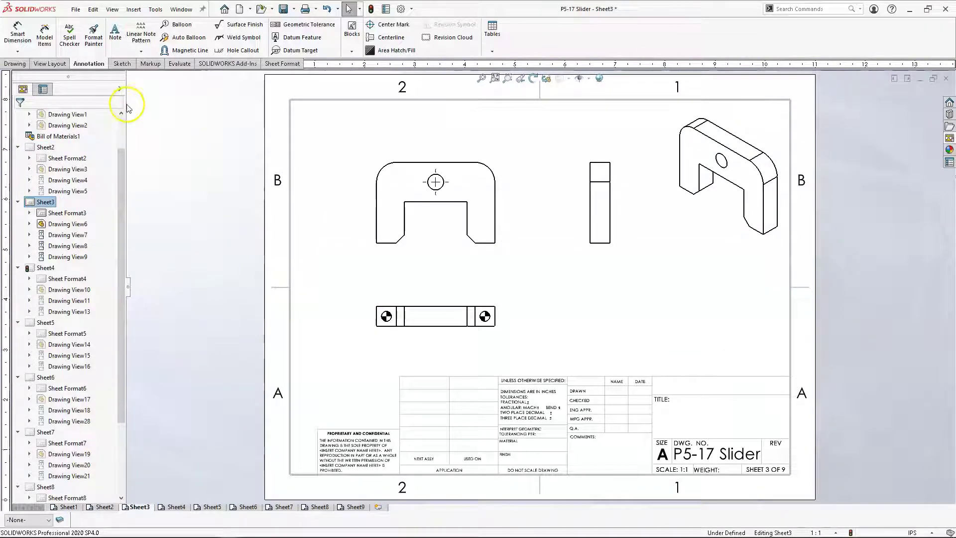
{"action": "left_click", "coordinate": [16, 27]}
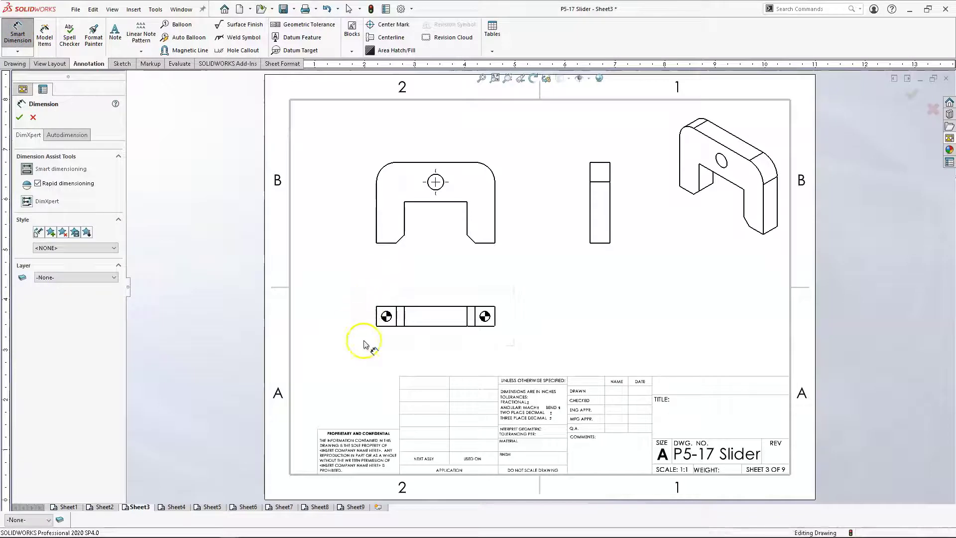
{"action": "left_click", "coordinate": [377, 319]}
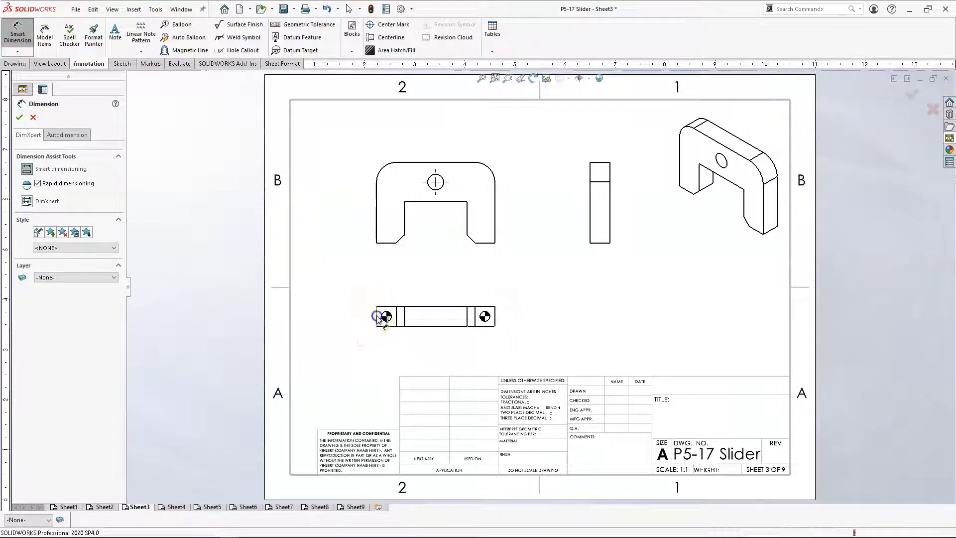
{"action": "left_click", "coordinate": [327, 340]}
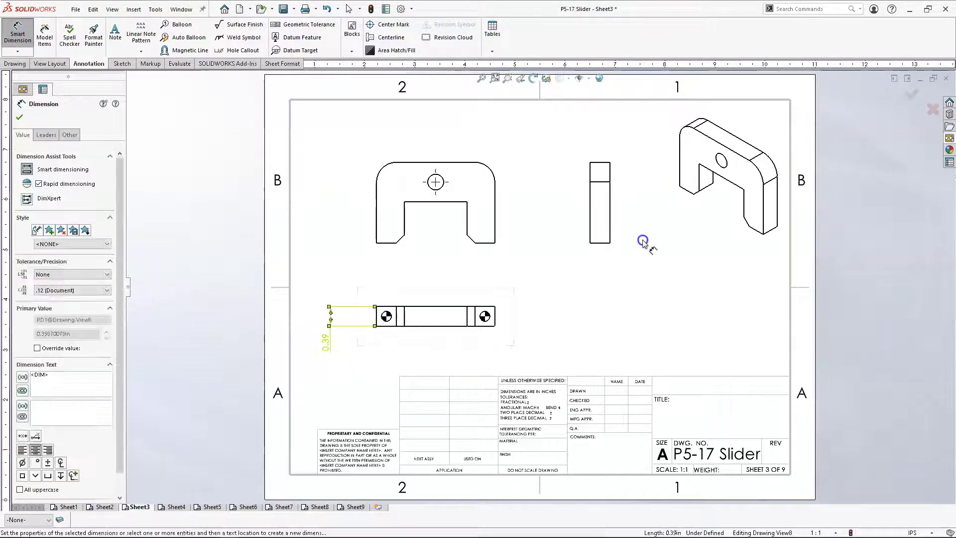
{"action": "left_click", "coordinate": [610, 205]}
{"action": "left_click", "coordinate": [632, 213]}
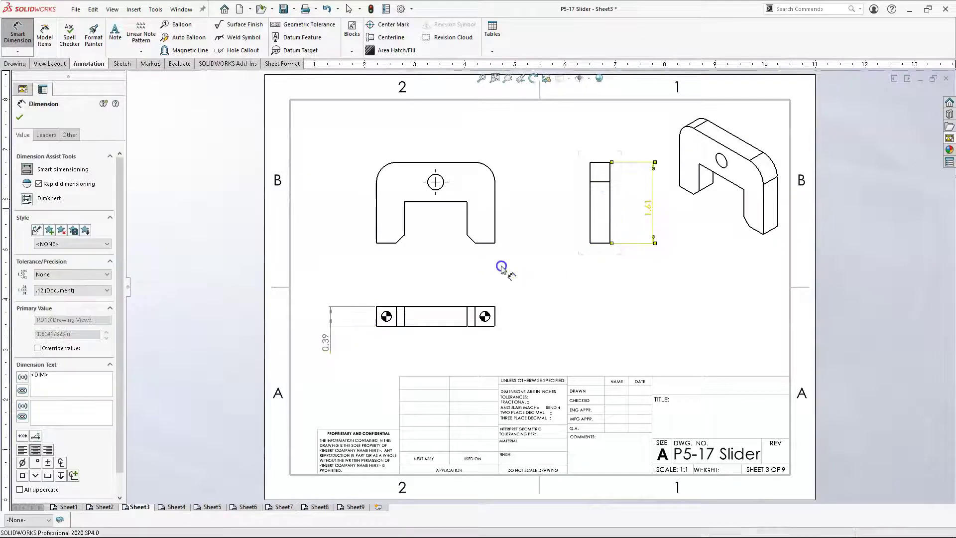
Step: Add a radius dimension to the upper-right rounded corner of the bracket's front view
{"action": "left_click", "coordinate": [491, 173]}
{"action": "left_click", "coordinate": [552, 122]}
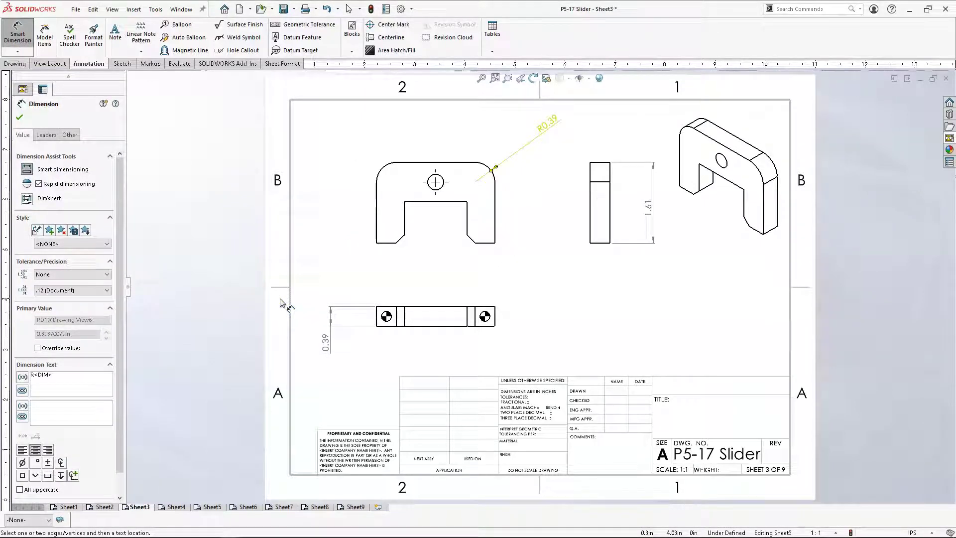
{"action": "left_click", "coordinate": [324, 339]}
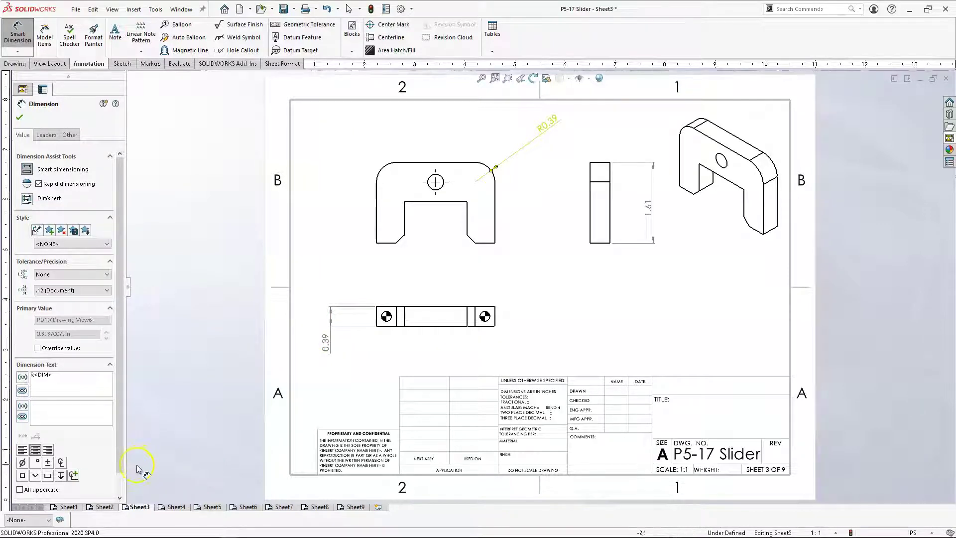
Step: On Sheet9, dimension the link's overall length between the outermost points of both end arcs, placed below the hole-spacing dimension
{"action": "left_click", "coordinate": [16, 510]}
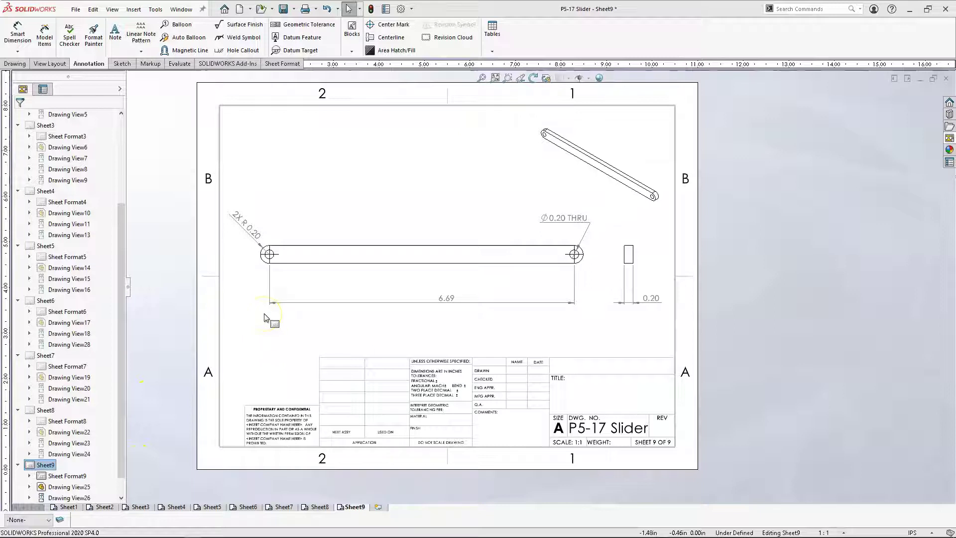
{"action": "left_click", "coordinate": [17, 35]}
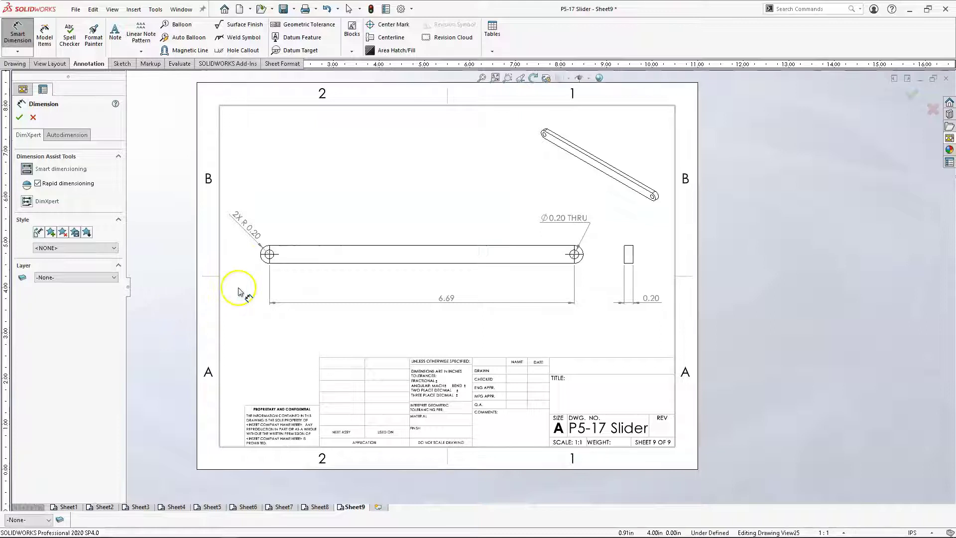
{"action": "left_click", "coordinate": [263, 265]}
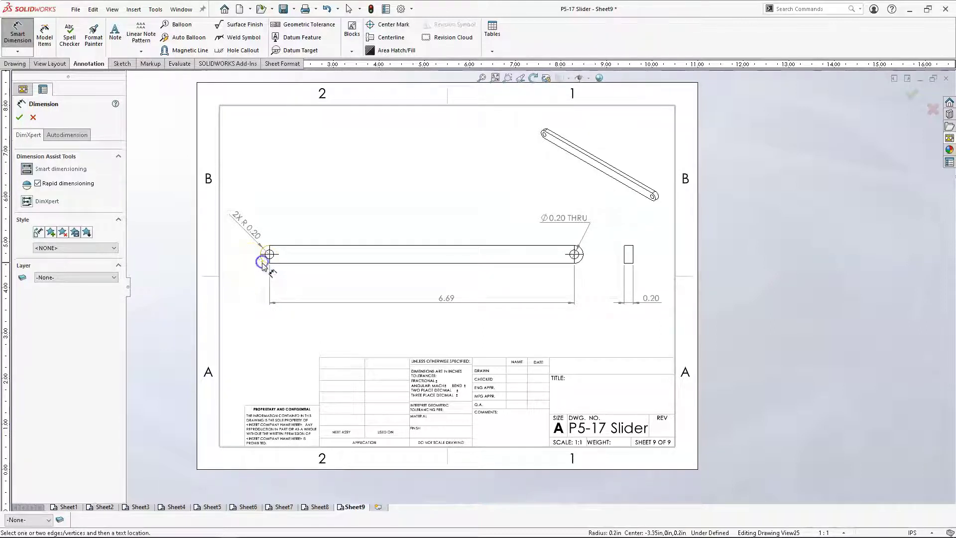
{"action": "left_click", "coordinate": [582, 261]}
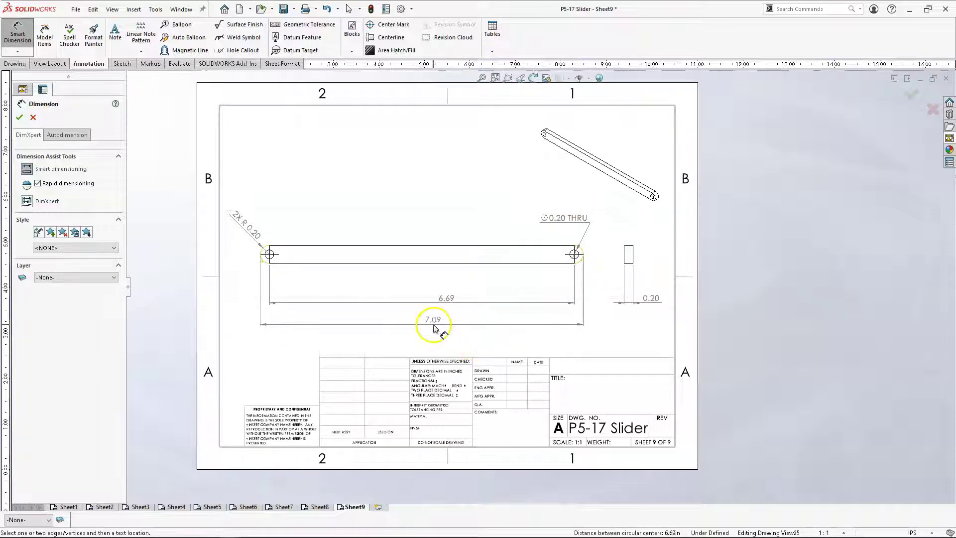
{"action": "left_click", "coordinate": [447, 327]}
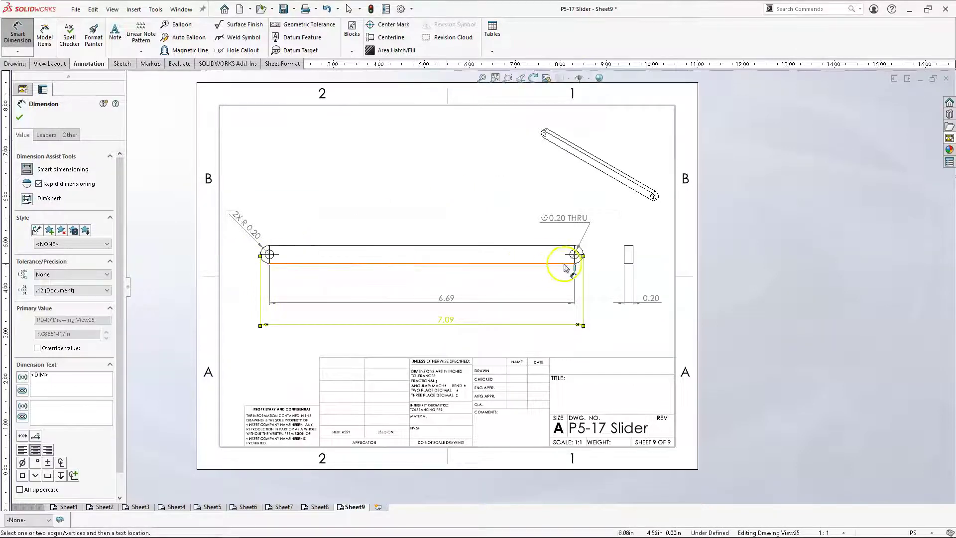
{"action": "left_click", "coordinate": [47, 135]}
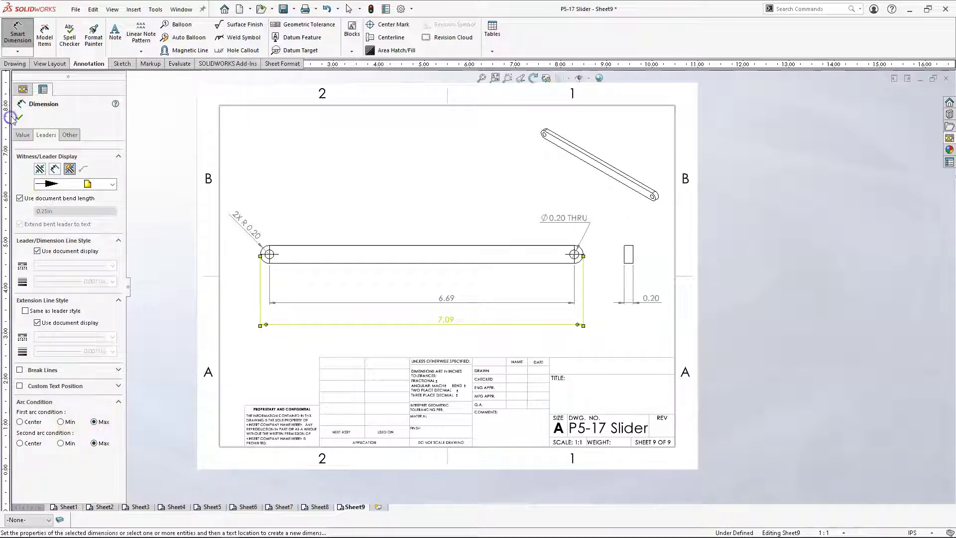
{"action": "left_click", "coordinate": [326, 151]}
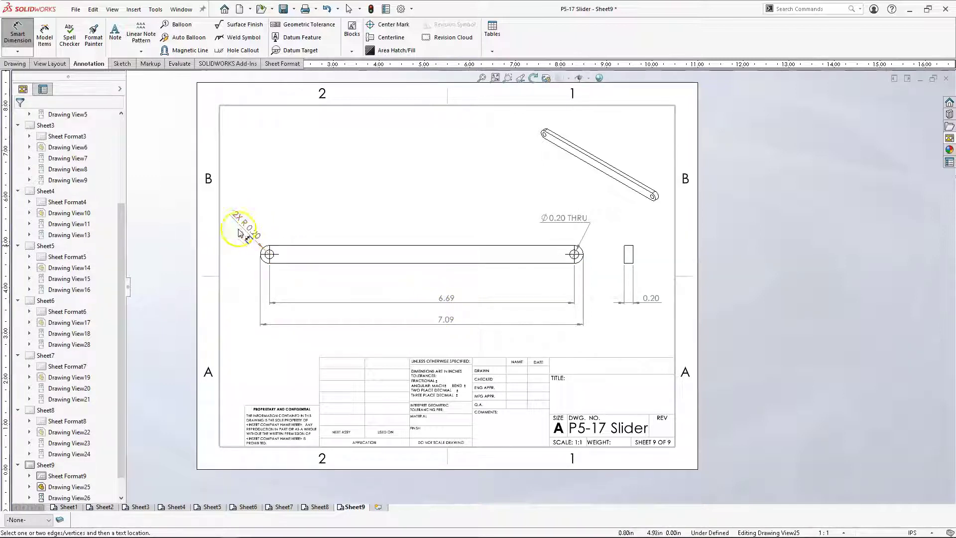
Step: Enclose the link's overall length dimension in parentheses as a reference and leave the dimensioning command
{"action": "left_click", "coordinate": [441, 320]}
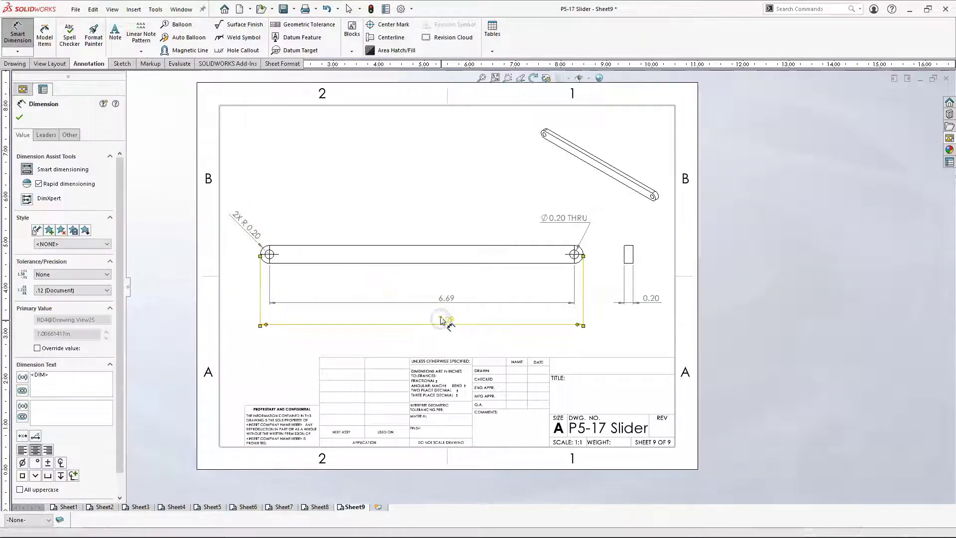
{"action": "mouse_move", "coordinate": [473, 289]}
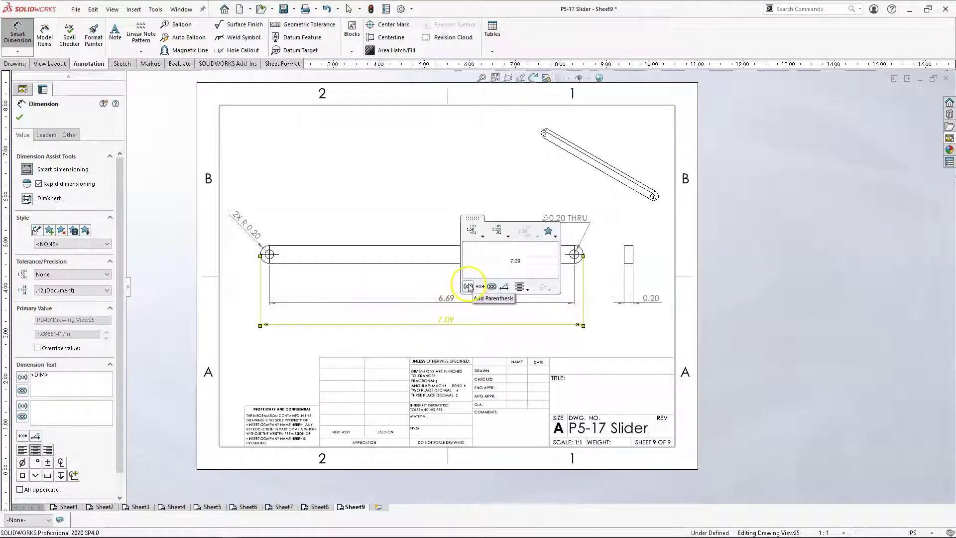
{"action": "left_click", "coordinate": [469, 288]}
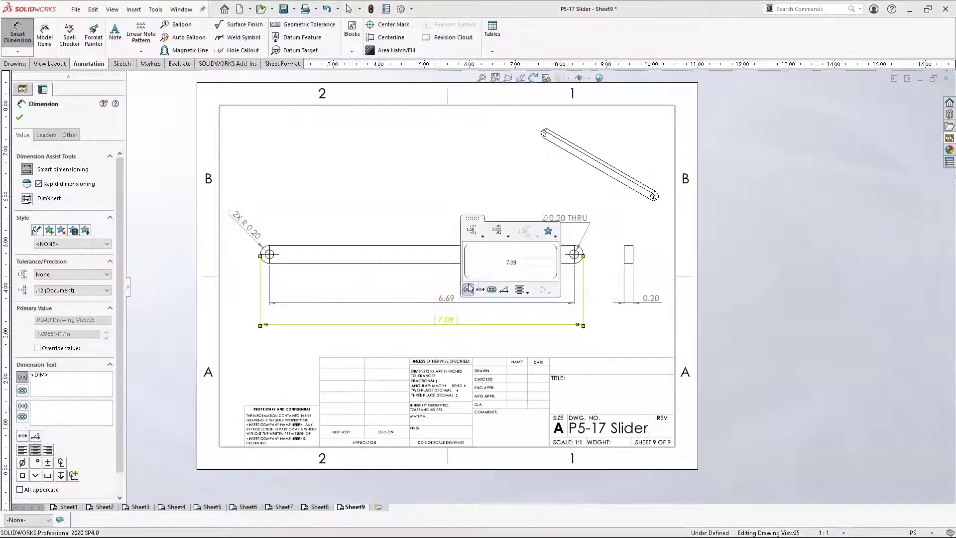
{"action": "left_click", "coordinate": [384, 194]}
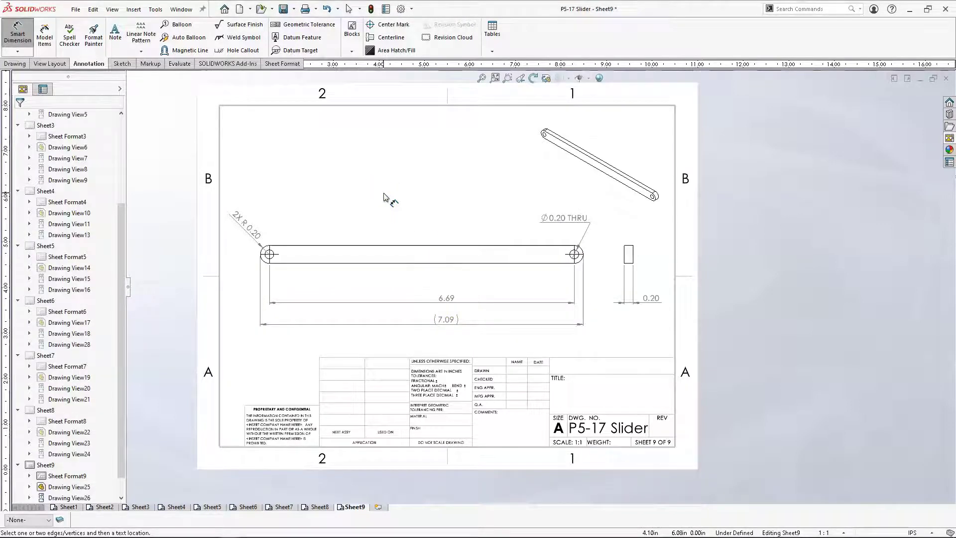
{"action": "right_click", "coordinate": [504, 212]}
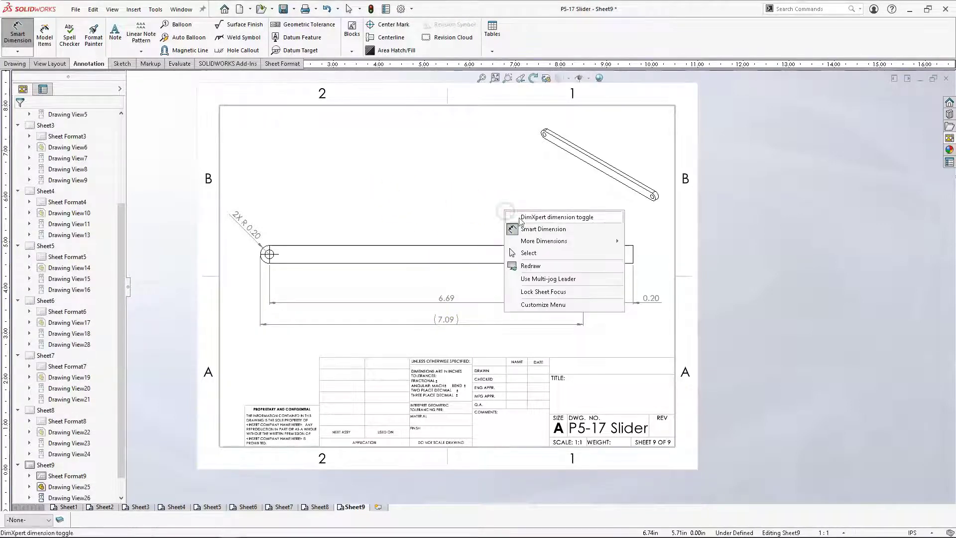
{"action": "left_click", "coordinate": [528, 252]}
Step: Add a 2X prefix to the link's through-hole callout, accepting the break in its link to the model
{"action": "left_click", "coordinate": [563, 217]}
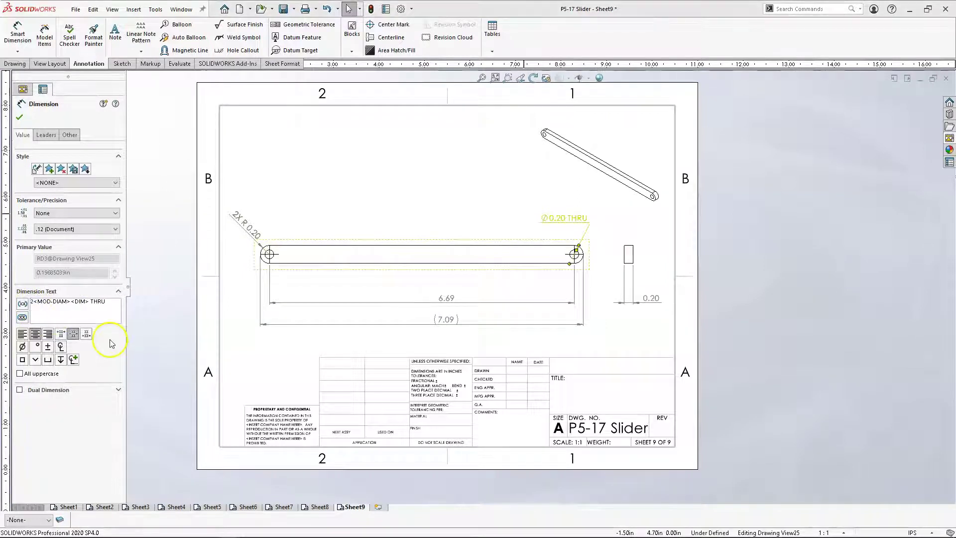
{"action": "type", "text": "2"}
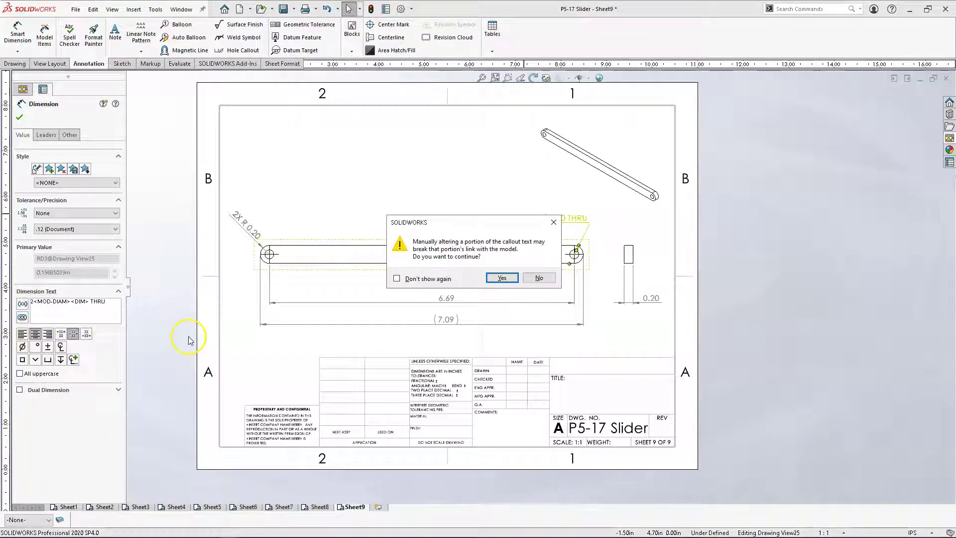
{"action": "left_click", "coordinate": [502, 278]}
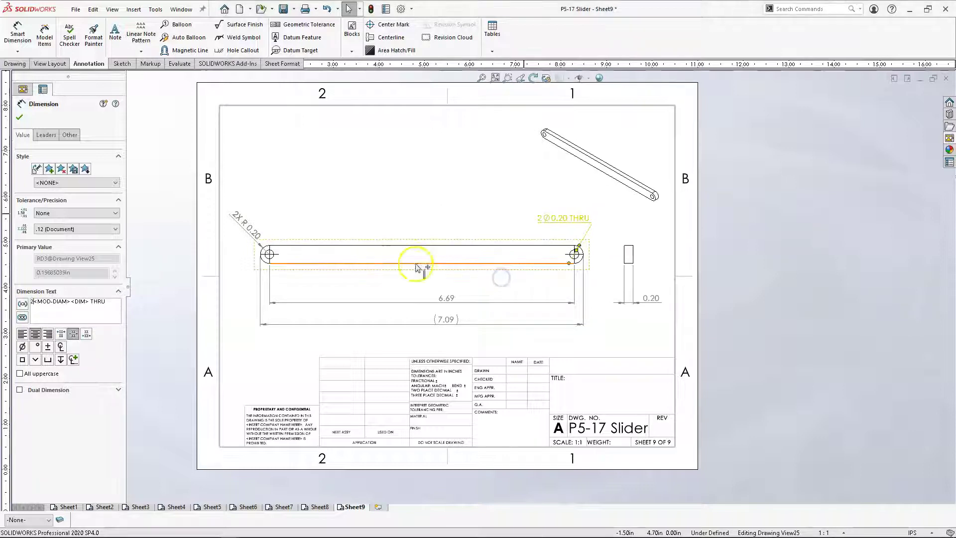
{"action": "type", "text": "X"}
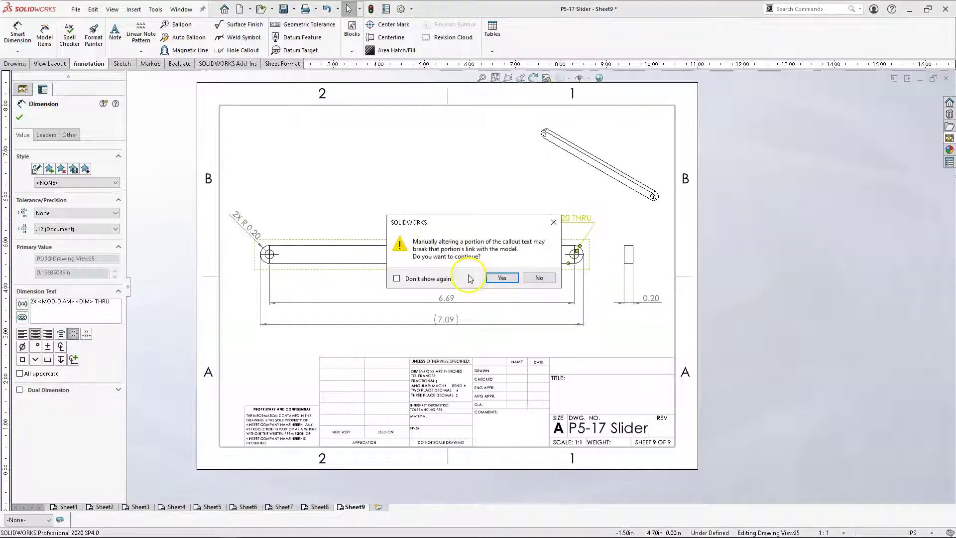
{"action": "left_click", "coordinate": [501, 278]}
{"action": "left_click", "coordinate": [415, 201]}
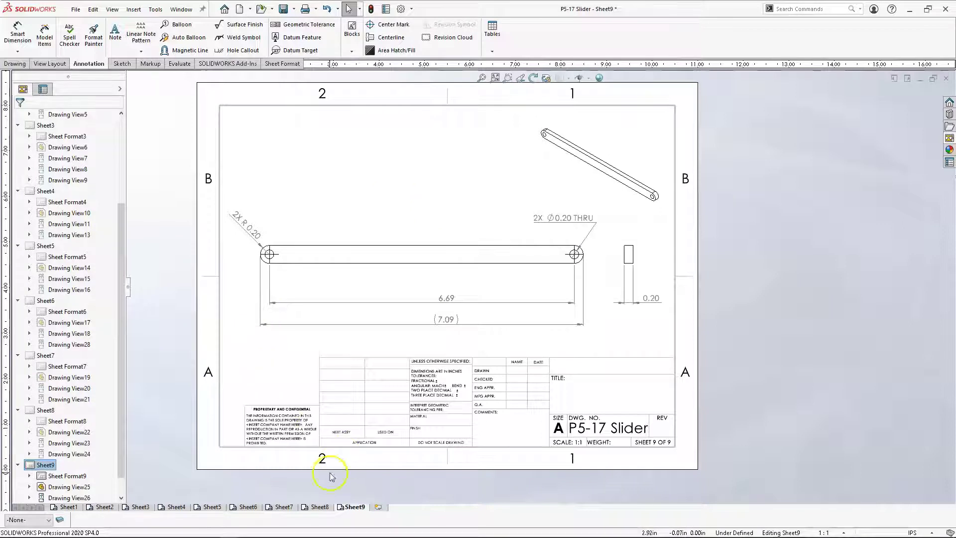
Step: On Sheet8, dimension the disk's outer diameter at the upper left of the front view
{"action": "left_click", "coordinate": [320, 507]}
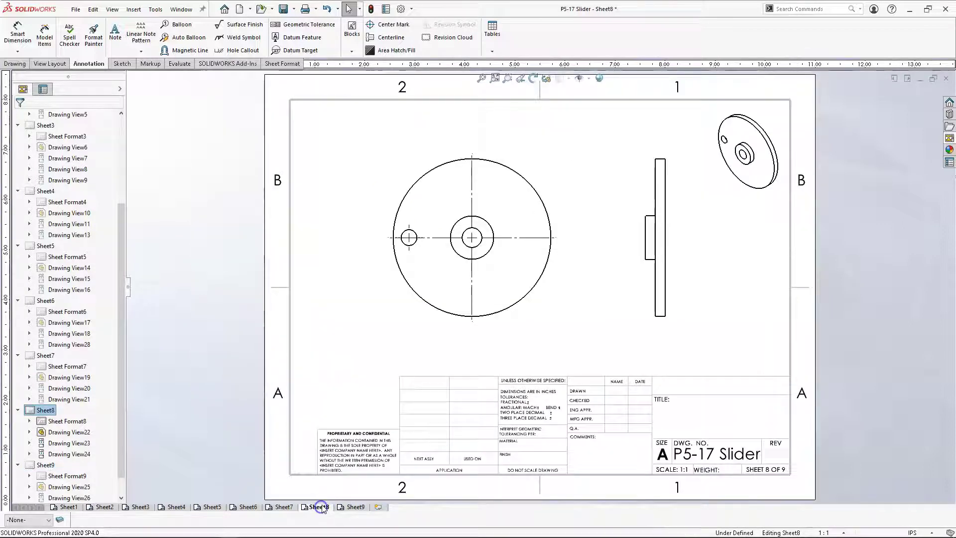
{"action": "left_click", "coordinate": [17, 30]}
{"action": "left_click", "coordinate": [407, 194]}
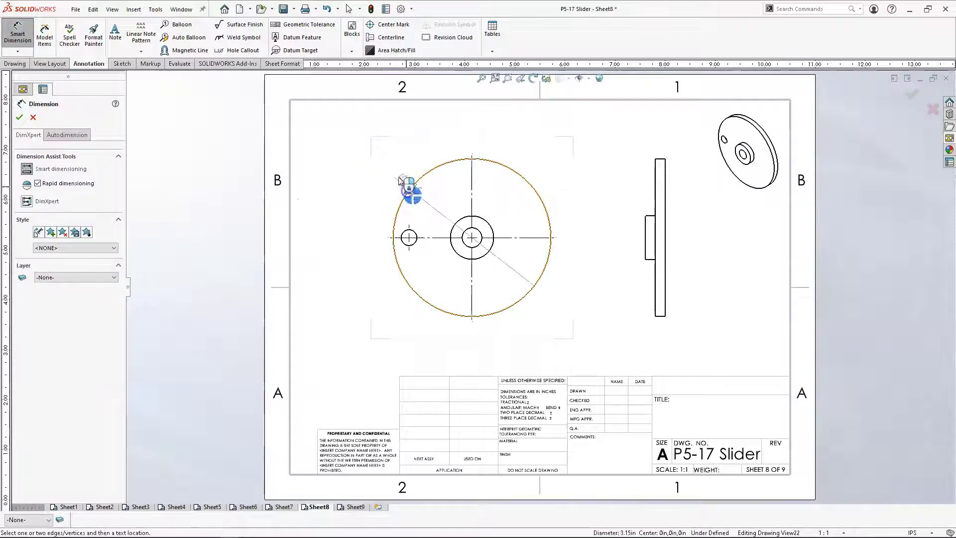
{"action": "left_click", "coordinate": [362, 152]}
{"action": "left_click", "coordinate": [407, 235]}
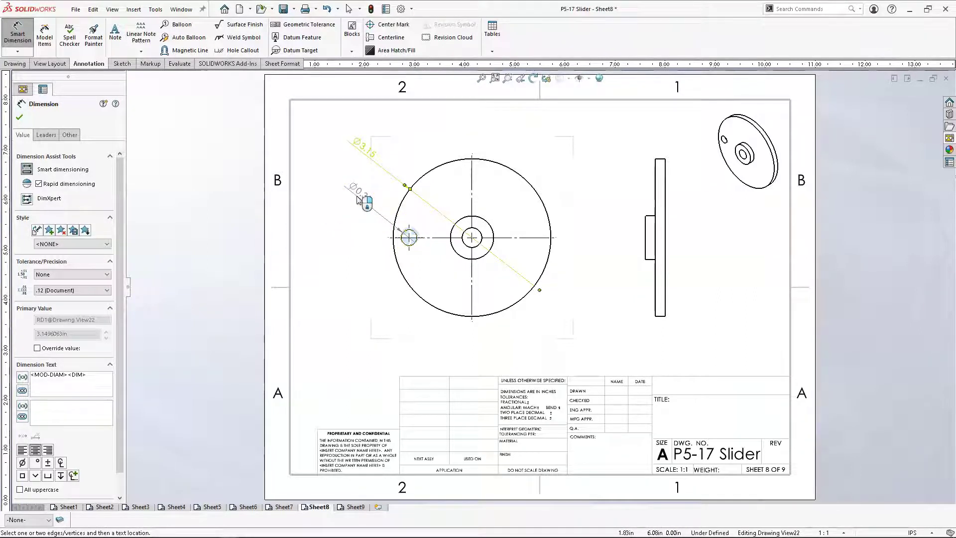
{"action": "key", "text": "Escape"}
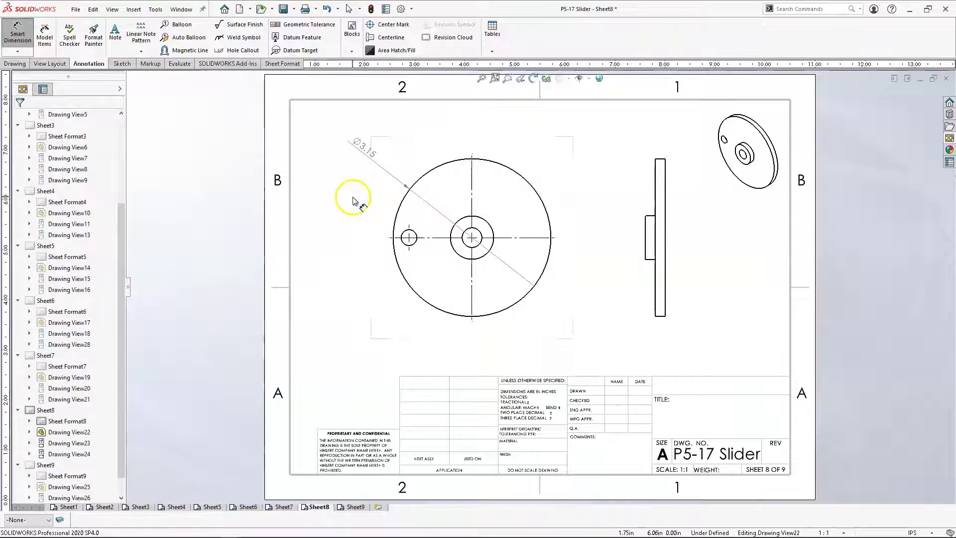
Step: Add hole callouts to the disk's small off-centre hole and its central bore in the front view
{"action": "left_click", "coordinate": [231, 50]}
{"action": "left_click", "coordinate": [408, 232]}
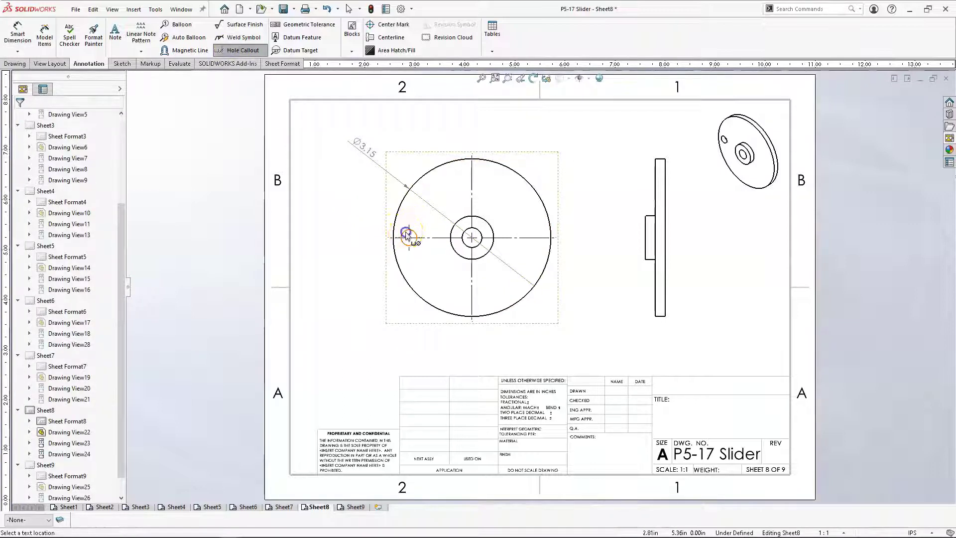
{"action": "left_click", "coordinate": [333, 193]}
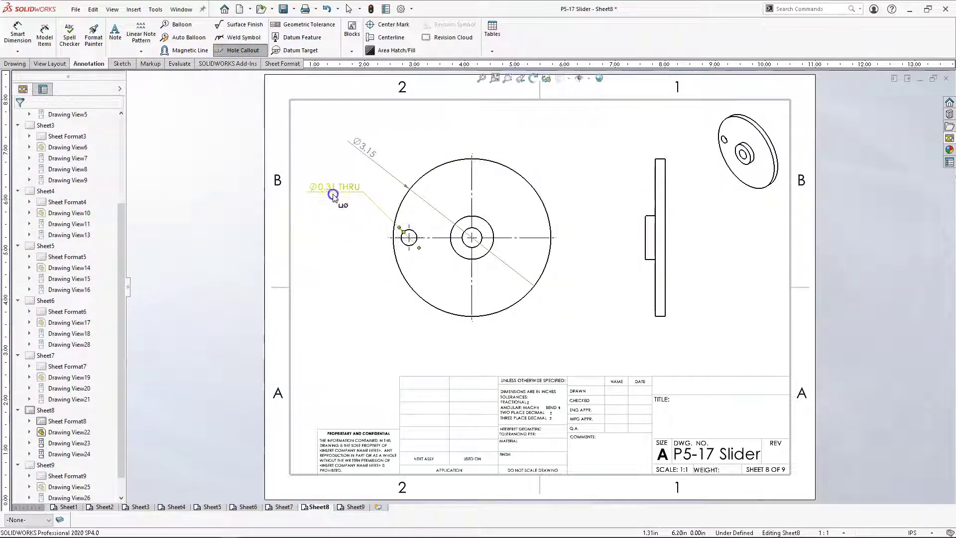
{"action": "left_click", "coordinate": [488, 235]}
{"action": "left_click", "coordinate": [563, 150]}
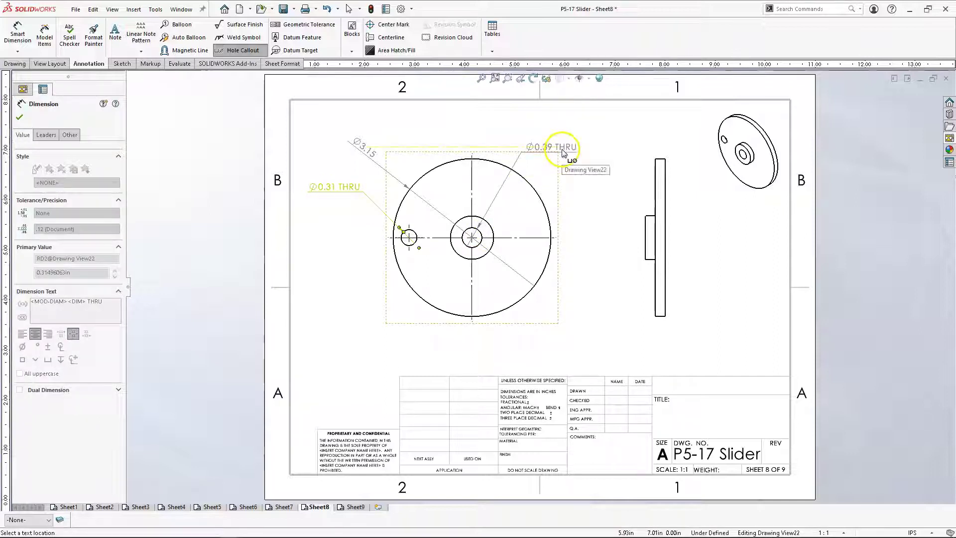
Step: Place the central bore's hole callout above and to the right of the disk's front view and leave the callout command
{"action": "left_click", "coordinate": [581, 177]}
{"action": "left_click", "coordinate": [585, 215]}
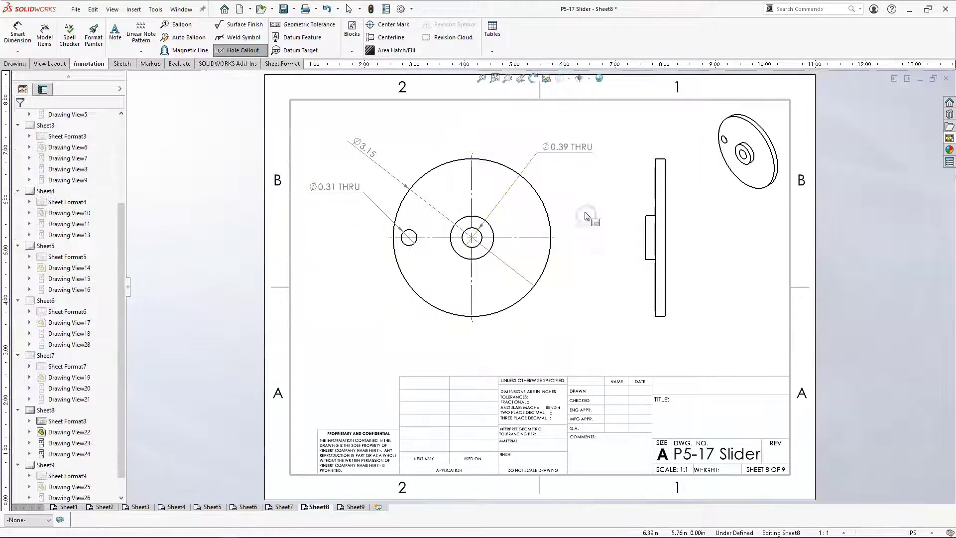
{"action": "key", "text": "Escape"}
Step: Dimension the diameter of the disk's raised hub in the front view, placing it outside the disk below the bore callout
{"action": "left_click", "coordinate": [19, 32]}
{"action": "left_click", "coordinate": [481, 255]}
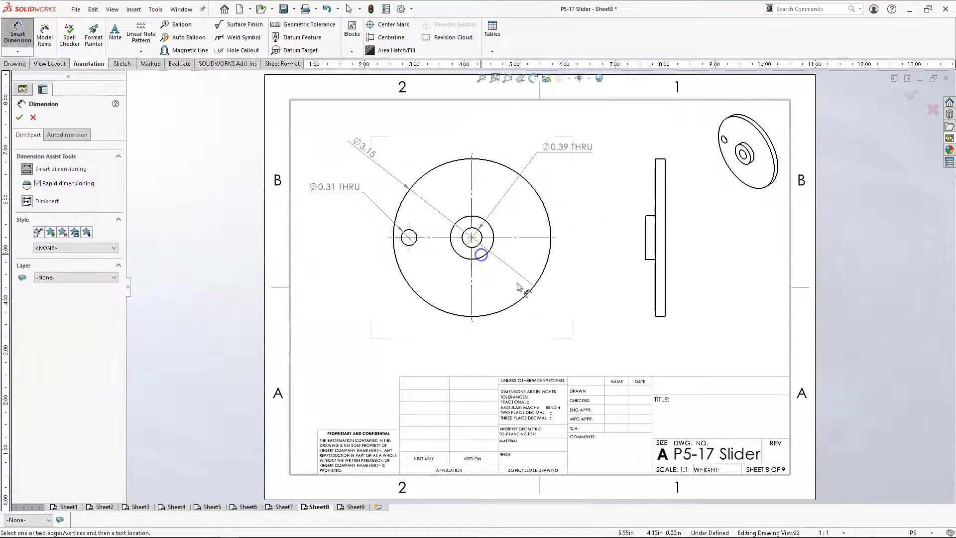
{"action": "left_click", "coordinate": [493, 230]}
{"action": "left_click", "coordinate": [576, 199]}
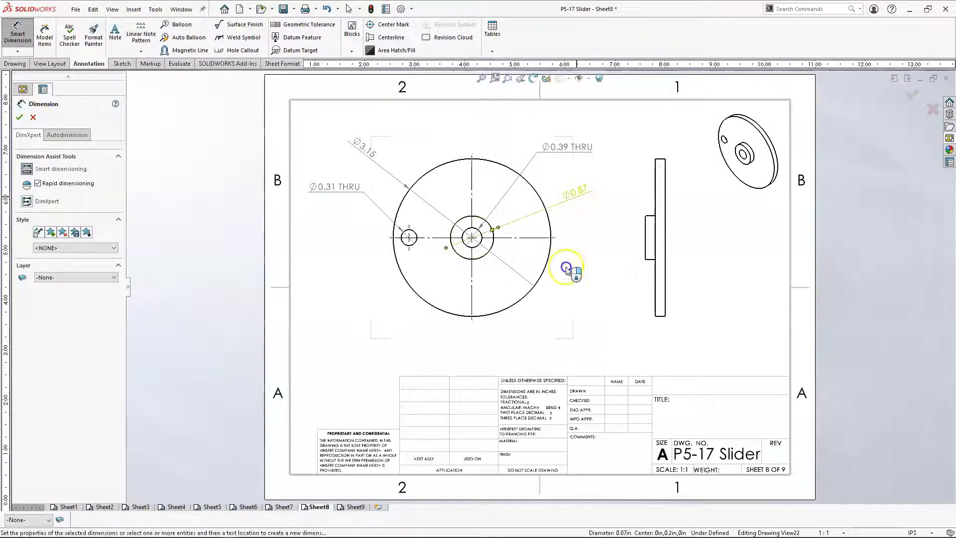
Step: Dimension the disk plate's thickness from its lower edge in the side view, placing the text below and to the right
{"action": "left_click", "coordinate": [662, 322]}
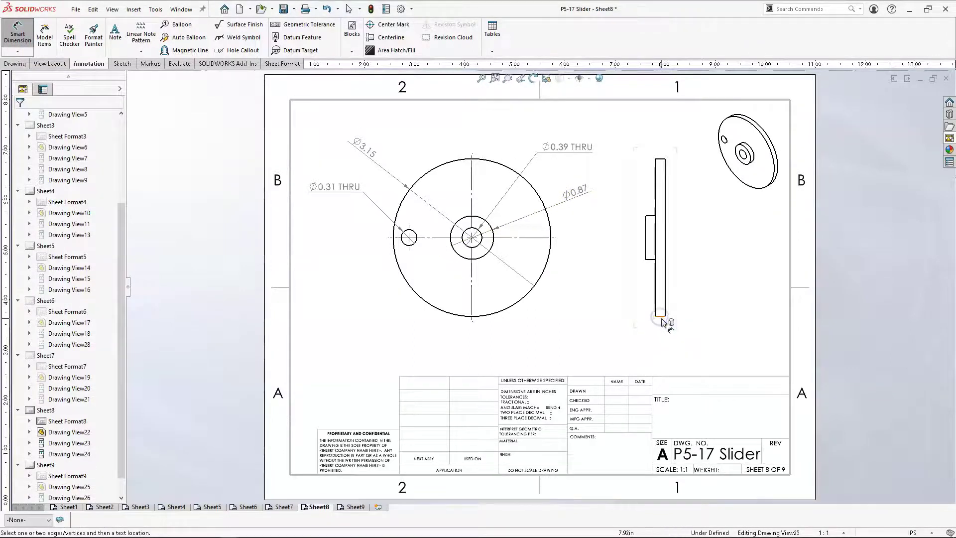
{"action": "scroll", "coordinate": [661, 322], "scroll_direction": "down", "scroll_amount": 5}
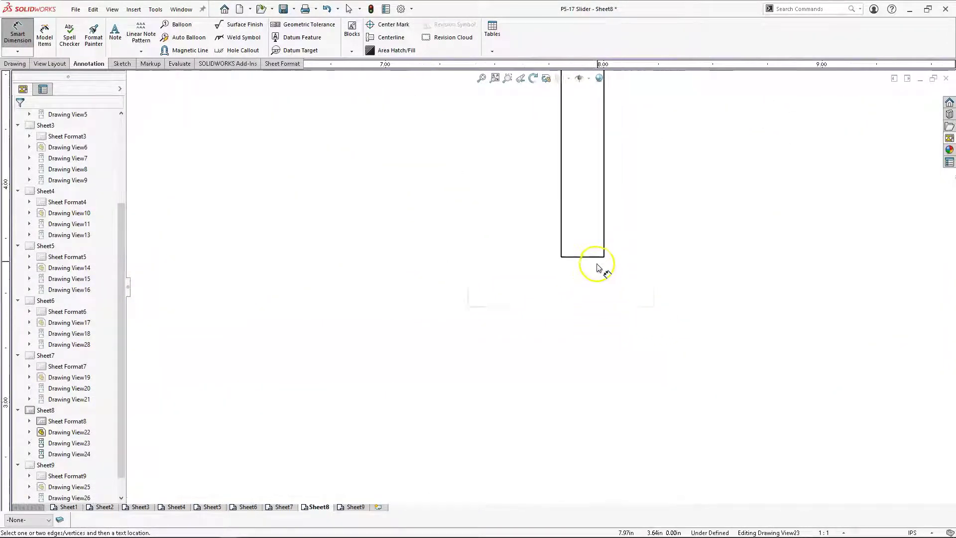
{"action": "left_click", "coordinate": [592, 258]}
{"action": "scroll", "coordinate": [662, 319], "scroll_direction": "up", "scroll_amount": 1}
{"action": "left_click", "coordinate": [719, 358]}
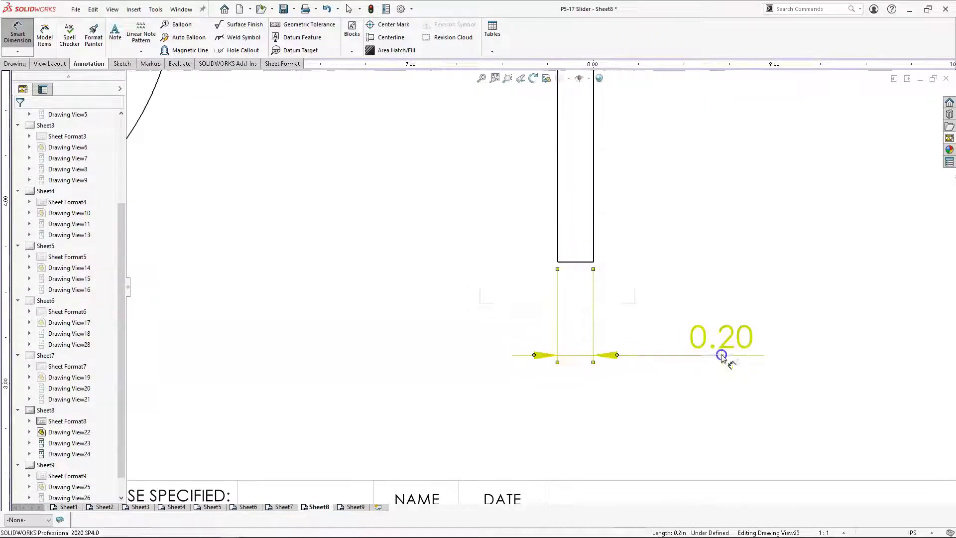
{"action": "scroll", "coordinate": [595, 247], "scroll_direction": "up", "scroll_amount": 5}
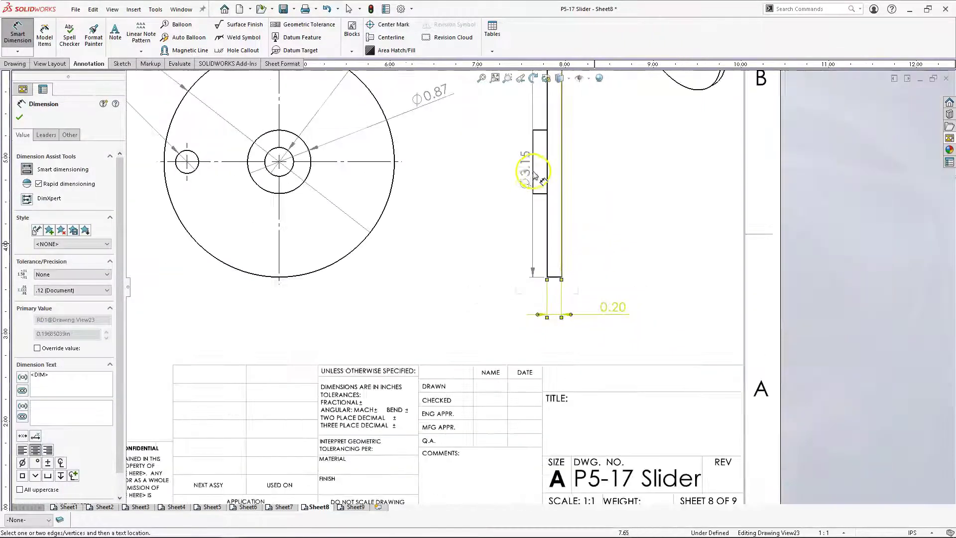
{"action": "left_click", "coordinate": [538, 172]}
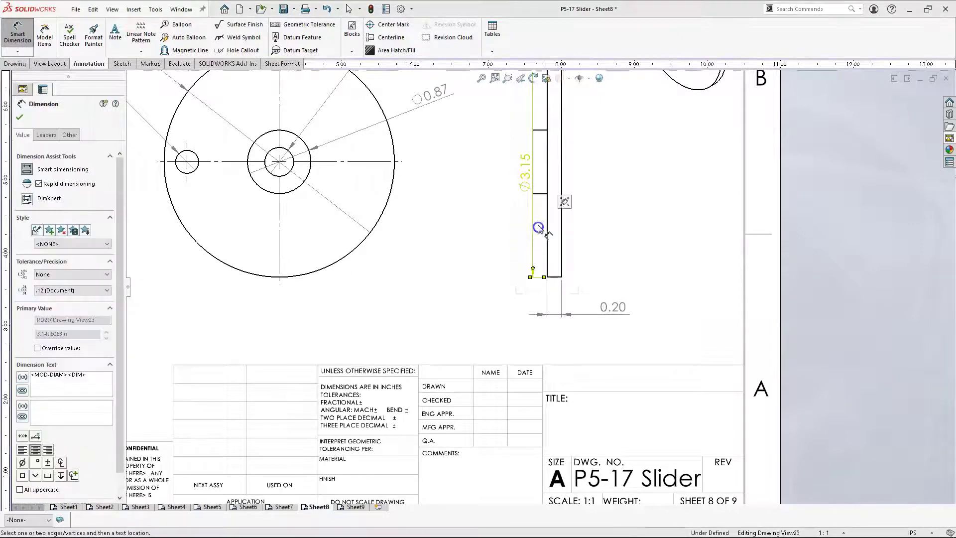
{"action": "key", "text": "Escape"}
{"action": "key", "text": "Escape"}
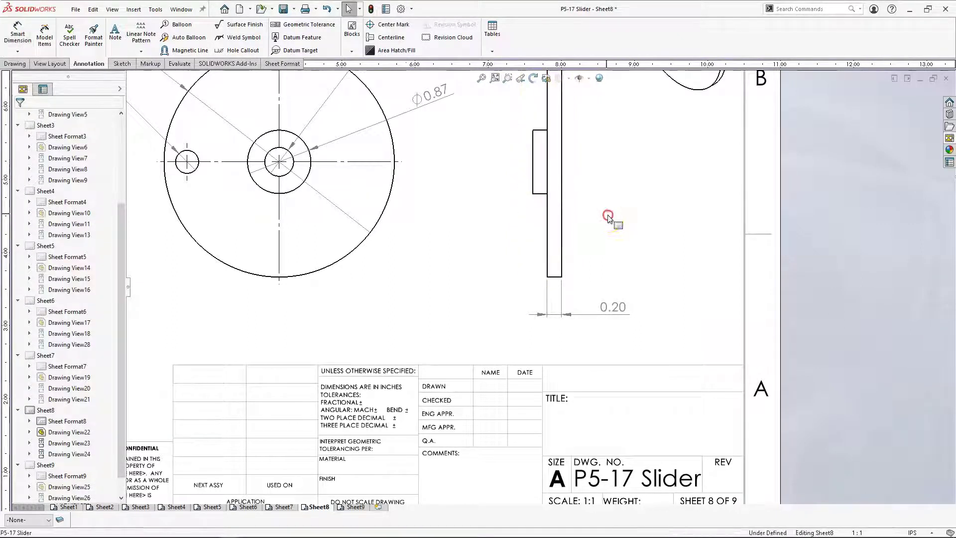
Step: Dimension the disk's overall thickness, from the plate's back face to the hub's face, below the plate thickness dimension
{"action": "right_click", "coordinate": [609, 215]}
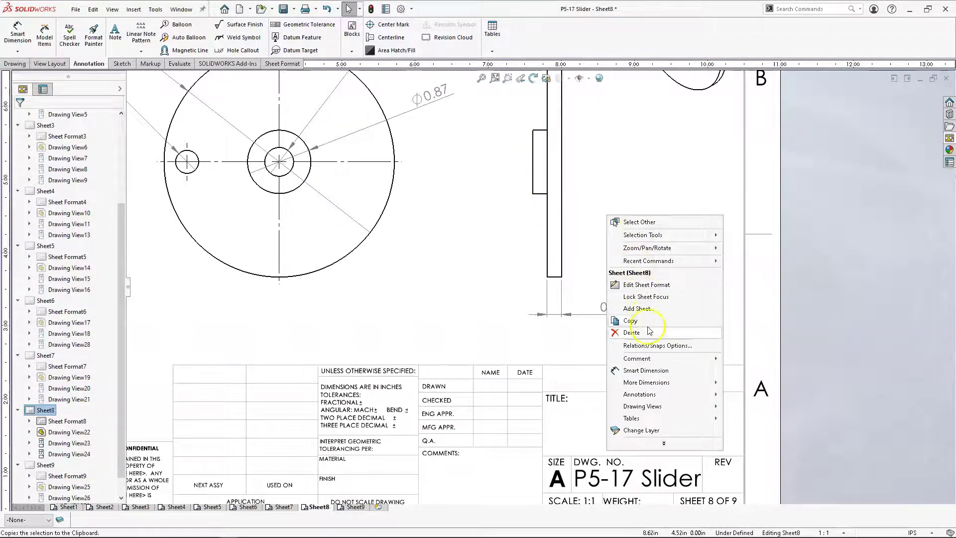
{"action": "left_click", "coordinate": [644, 365]}
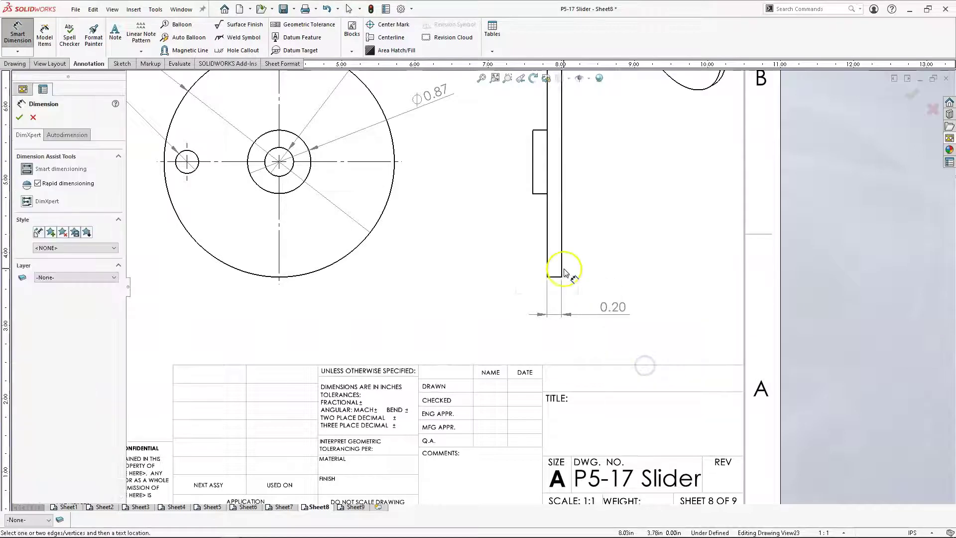
{"action": "left_click", "coordinate": [561, 267]}
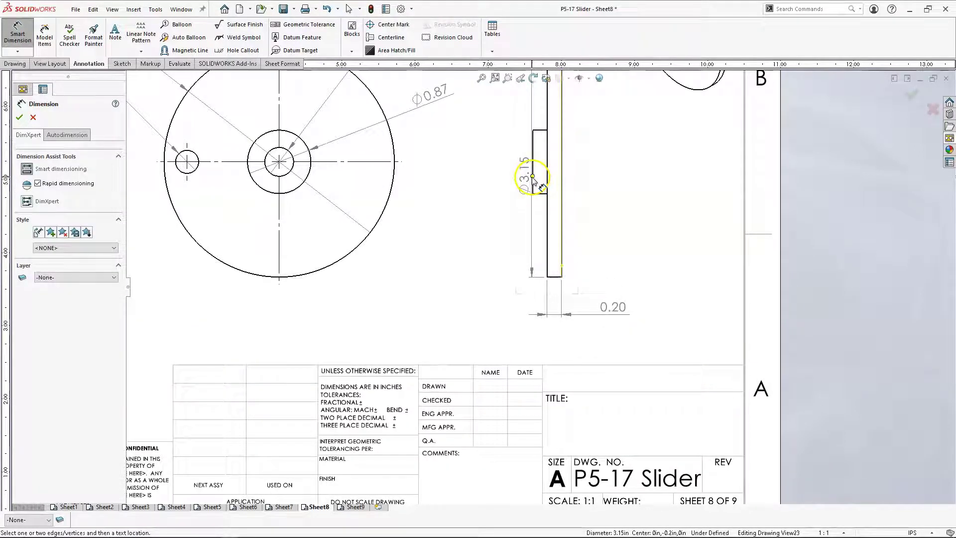
{"action": "left_click", "coordinate": [533, 186]}
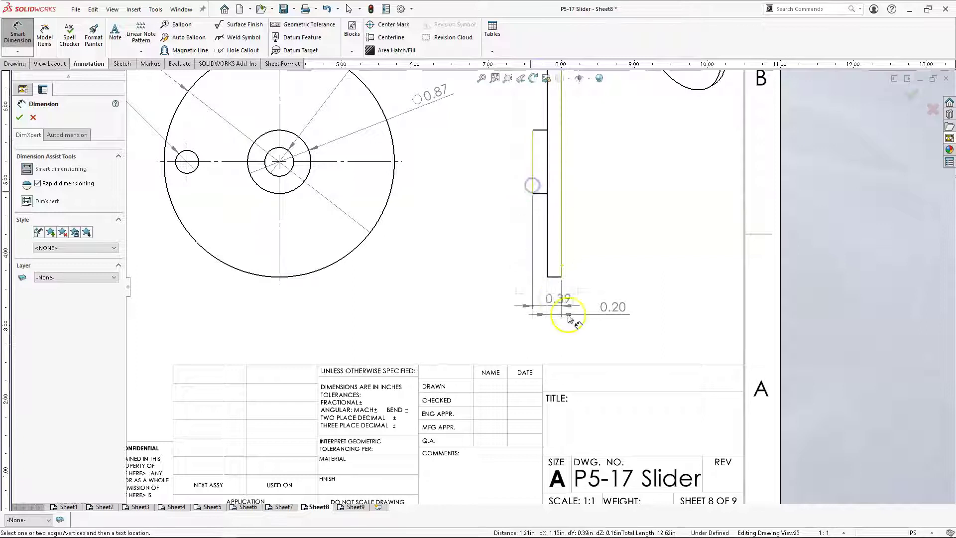
{"action": "left_click", "coordinate": [612, 341]}
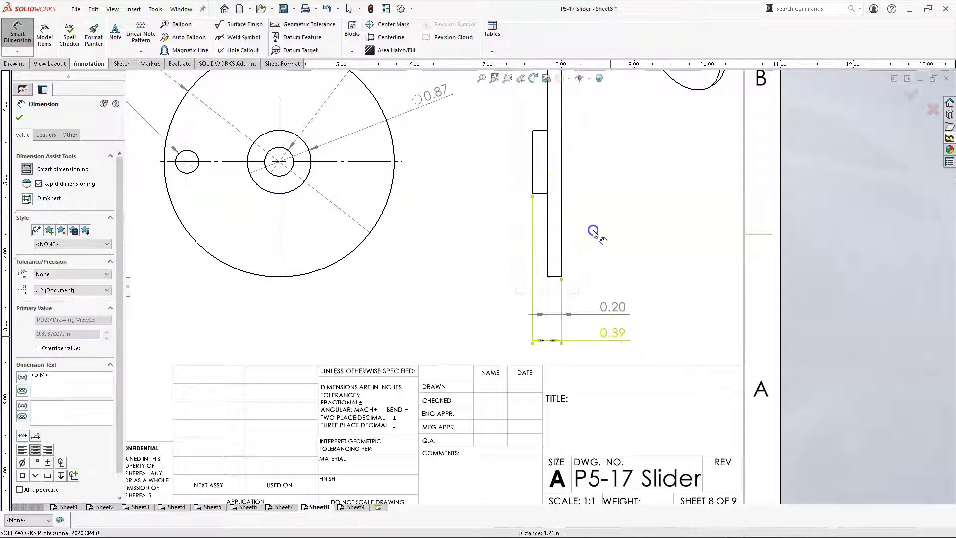
{"action": "key", "text": "Escape"}
{"action": "key", "text": "f"}
{"action": "scroll", "coordinate": [596, 231], "scroll_direction": "down", "scroll_amount": 3}
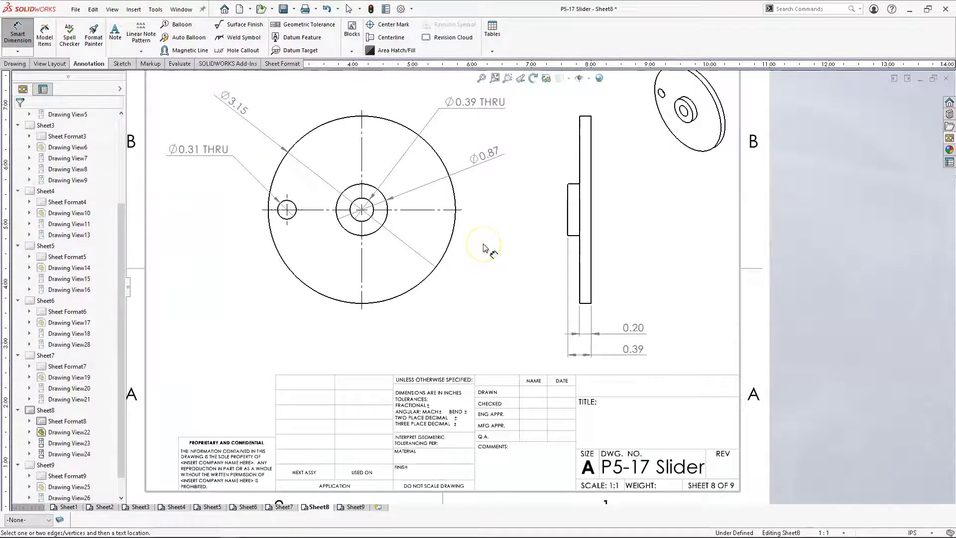
{"action": "scroll", "coordinate": [483, 248], "scroll_direction": "up", "scroll_amount": 3}
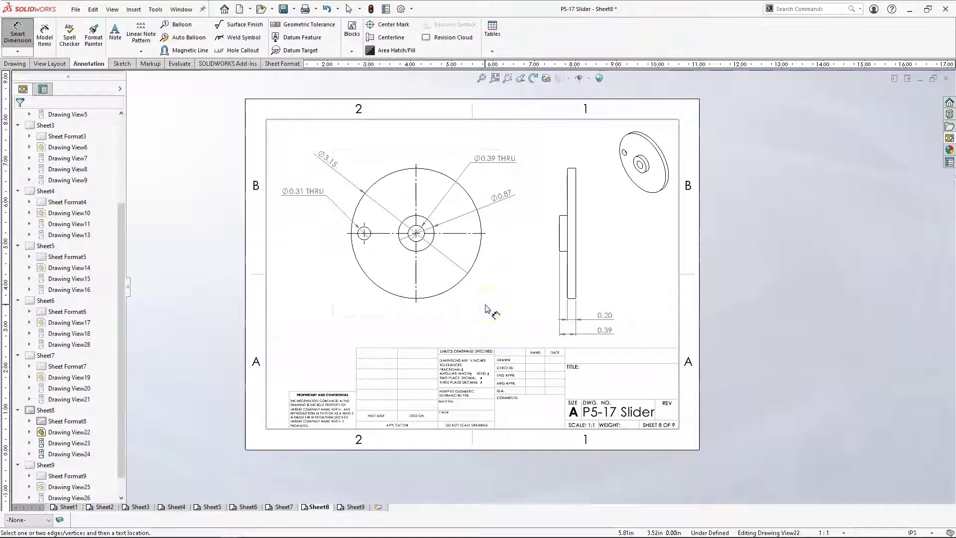
Step: On Sheet7, dimension the stepped pin's outer collar diameter at the lower left of the front view
{"action": "left_click", "coordinate": [288, 508]}
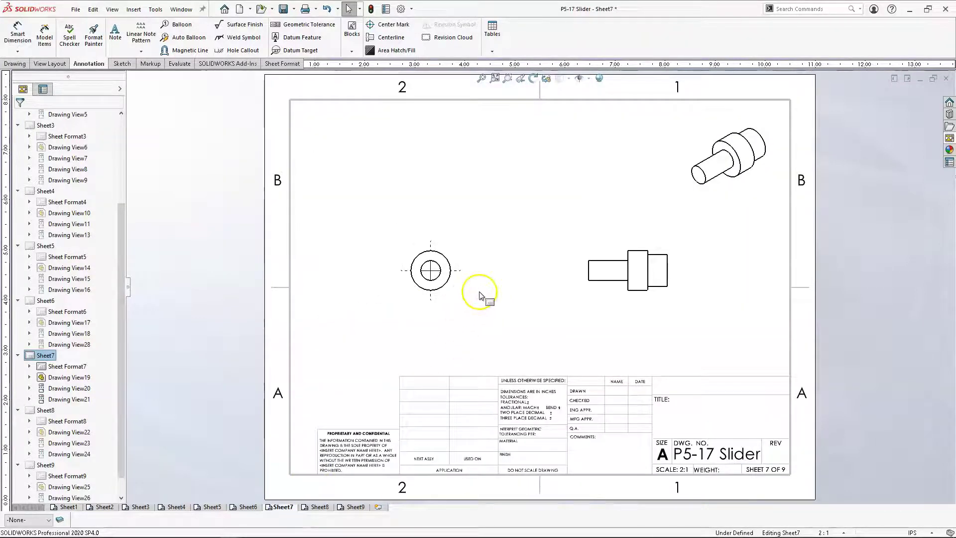
{"action": "scroll", "coordinate": [485, 294], "scroll_direction": "down", "scroll_amount": 3}
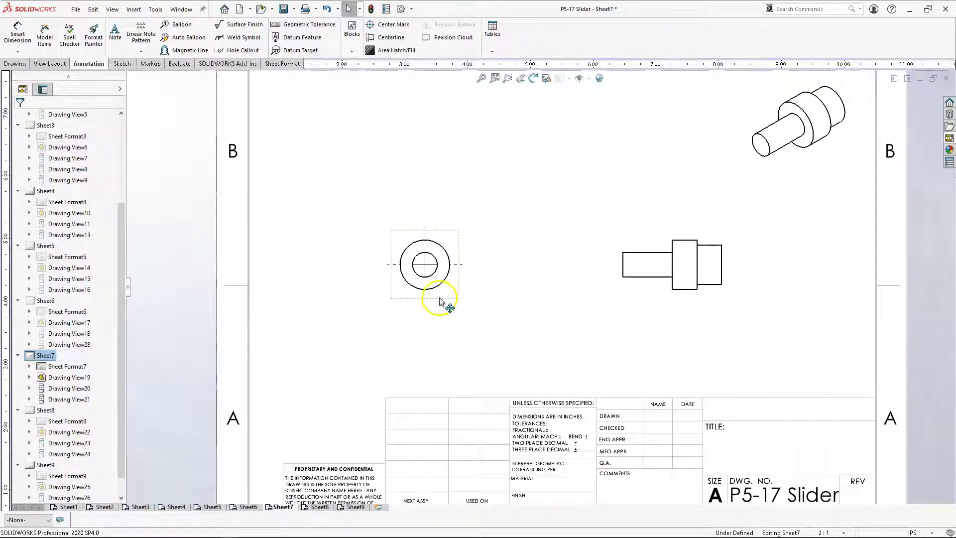
{"action": "left_click", "coordinate": [15, 35]}
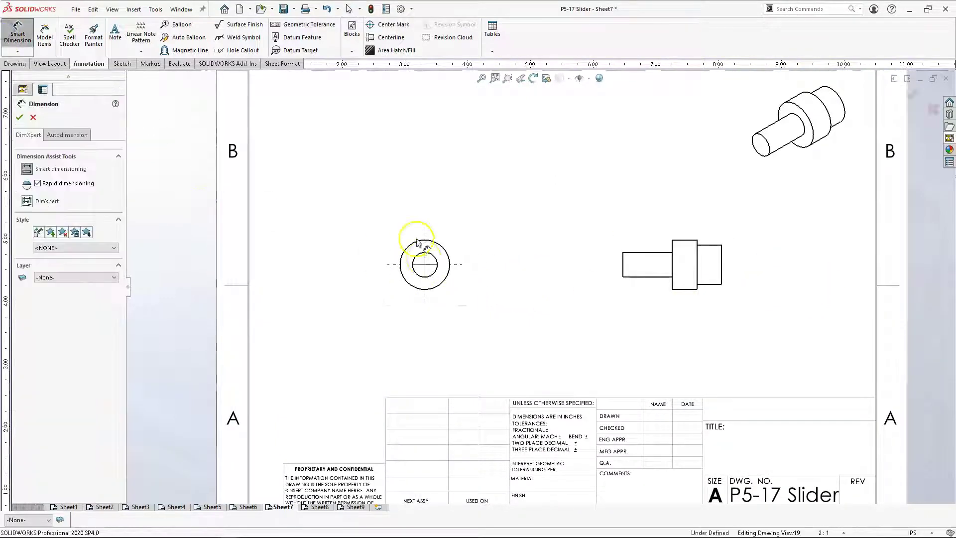
{"action": "left_click", "coordinate": [409, 285]}
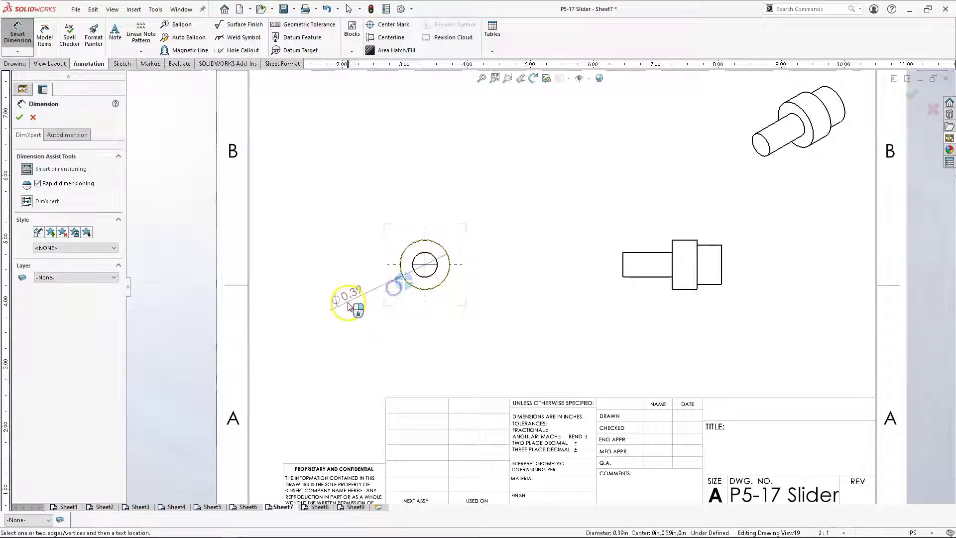
{"action": "left_click", "coordinate": [351, 299]}
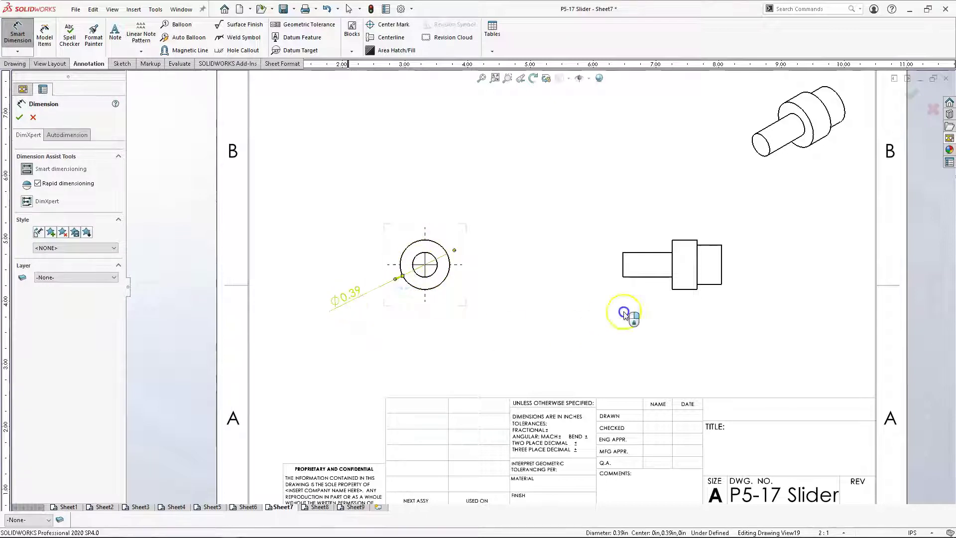
Step: Dimension the diameters of the pin's thin and thick end sections on either side of the side view
{"action": "left_click", "coordinate": [623, 270]}
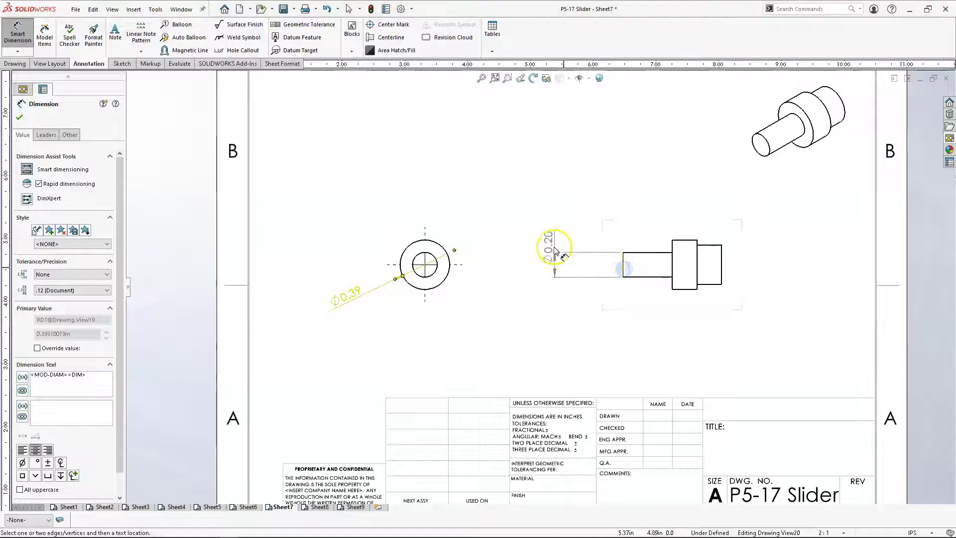
{"action": "left_click", "coordinate": [558, 234]}
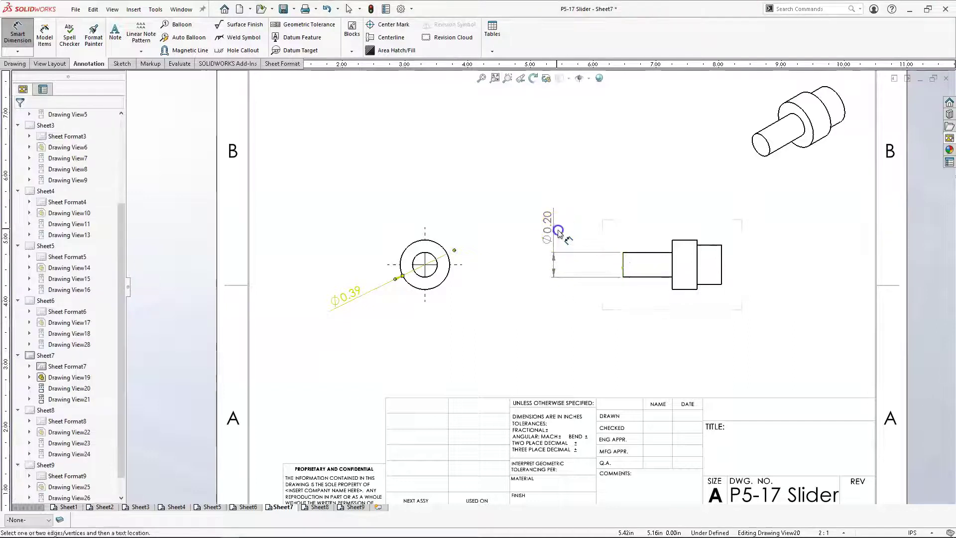
{"action": "left_click", "coordinate": [722, 269]}
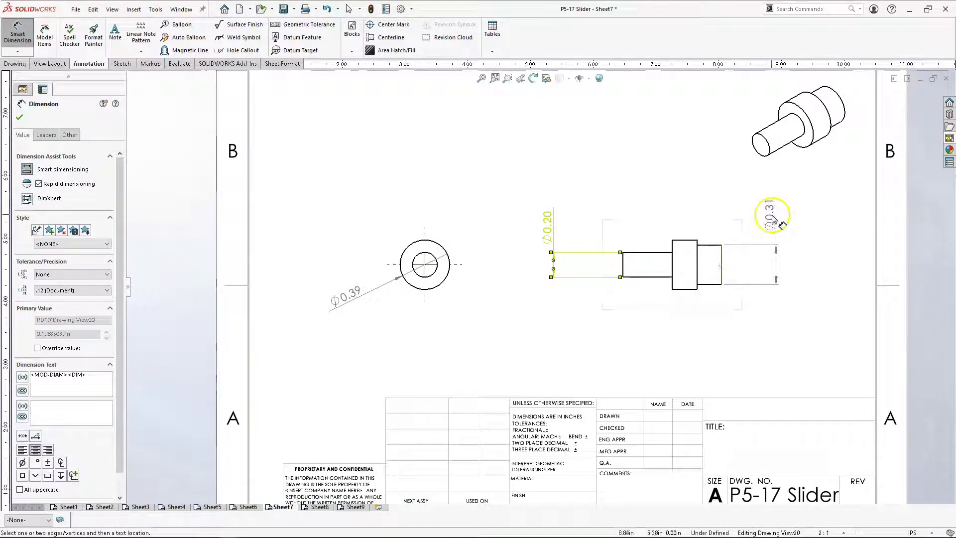
{"action": "left_click", "coordinate": [771, 215]}
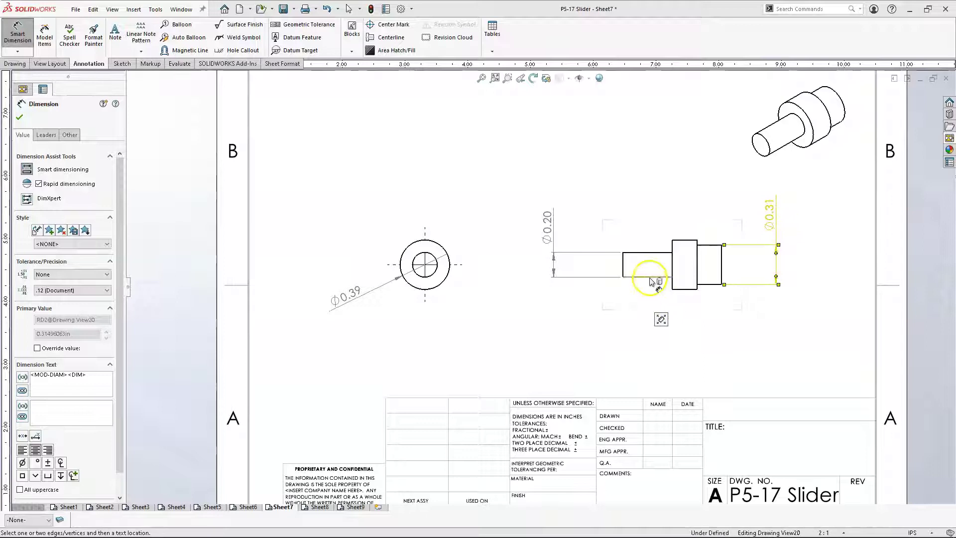
Step: Dimension the length of the pin's thin end section below the side view
{"action": "left_click", "coordinate": [649, 288]}
{"action": "left_click", "coordinate": [649, 278]}
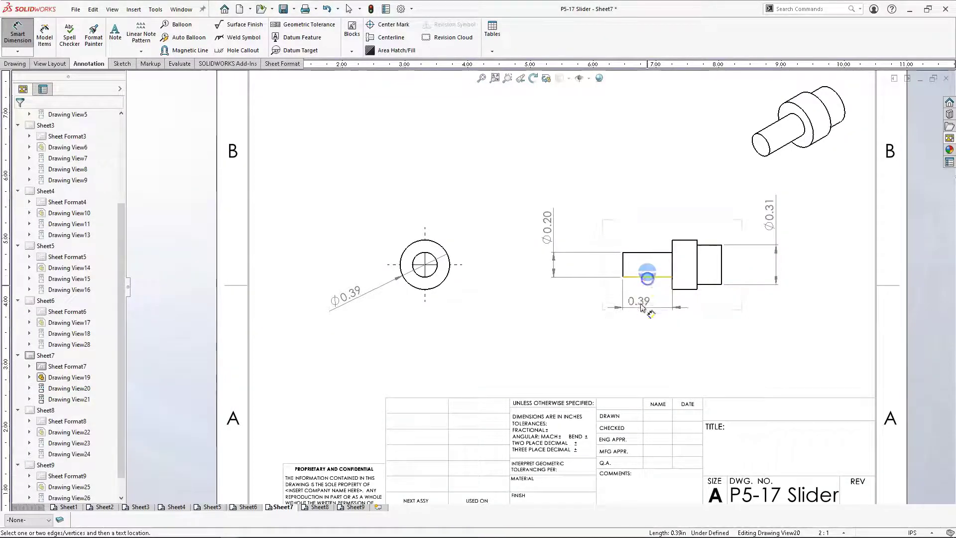
{"action": "left_click", "coordinate": [650, 310]}
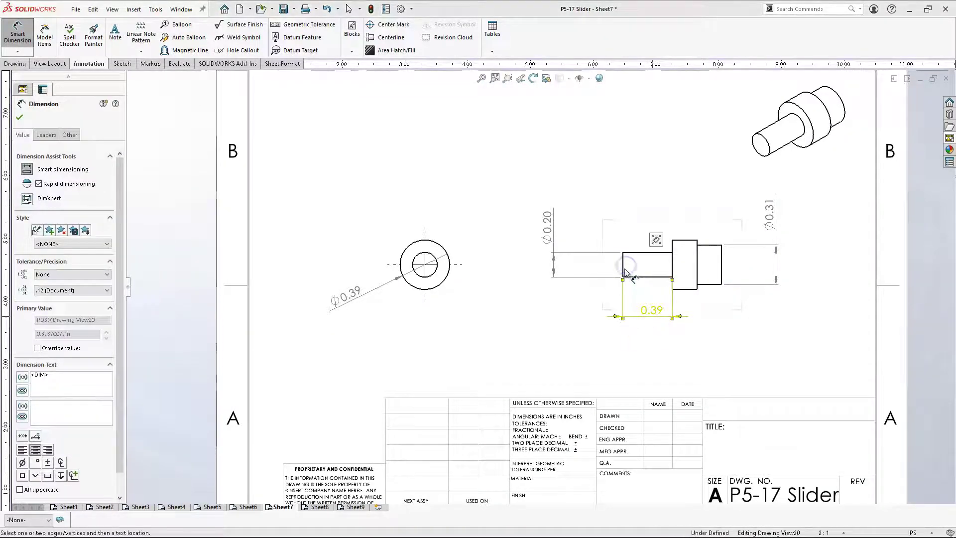
{"action": "left_click", "coordinate": [670, 270]}
{"action": "left_click", "coordinate": [697, 271]}
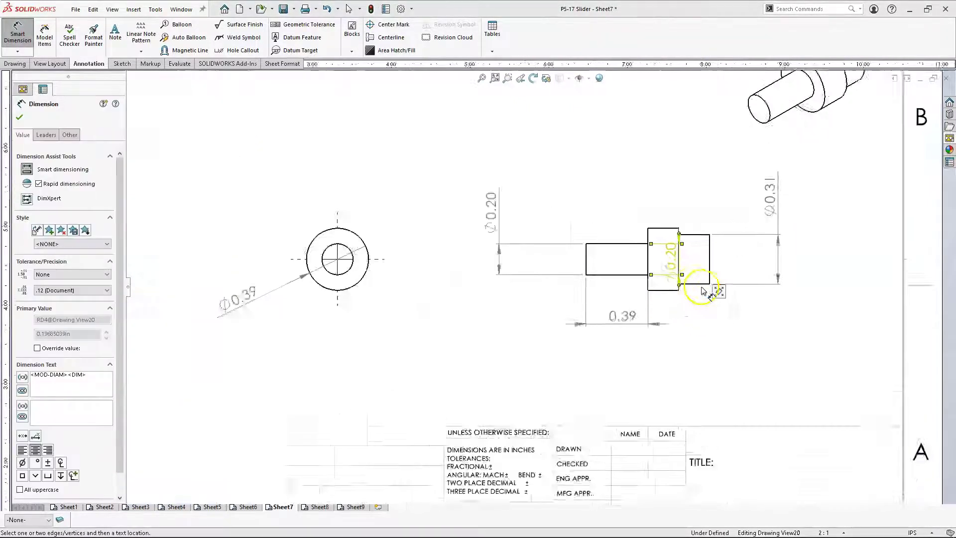
{"action": "scroll", "coordinate": [692, 299], "scroll_direction": "down", "scroll_amount": 5}
{"action": "key", "text": "Escape"}
Step: Dimension from the pin's thin end face to the far side of the collar, below the thin section's length
{"action": "left_click", "coordinate": [17, 34]}
{"action": "left_click", "coordinate": [449, 243]}
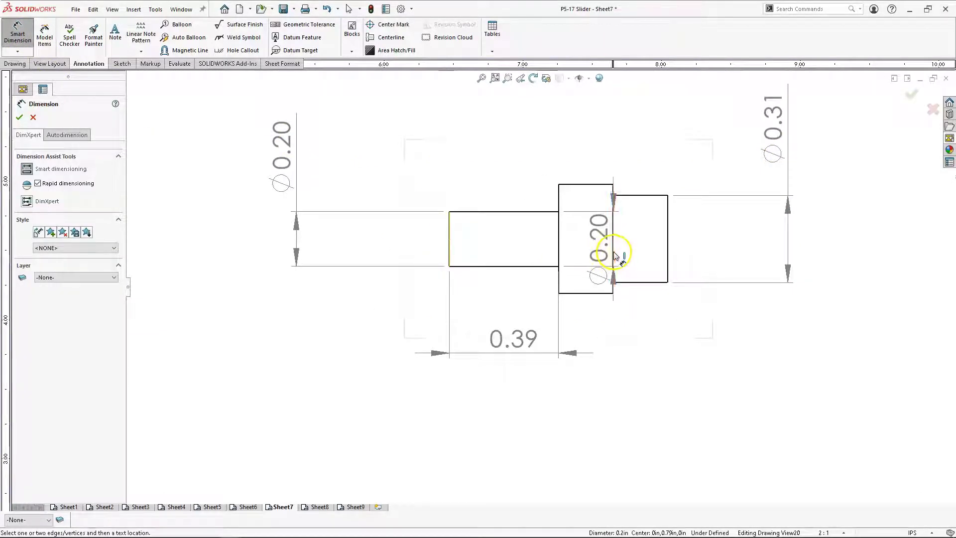
{"action": "left_click", "coordinate": [613, 253]}
{"action": "left_click", "coordinate": [551, 404]}
Step: Dimension the pin's overall length between its two end faces as the lowest dimension under the side view
{"action": "left_click", "coordinate": [450, 253]}
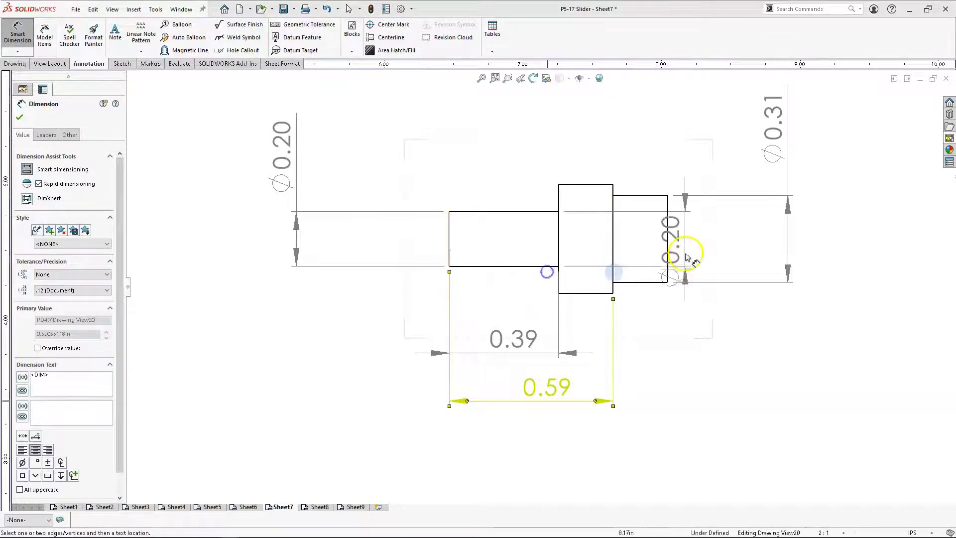
{"action": "left_click", "coordinate": [668, 247]}
{"action": "left_click", "coordinate": [588, 467]}
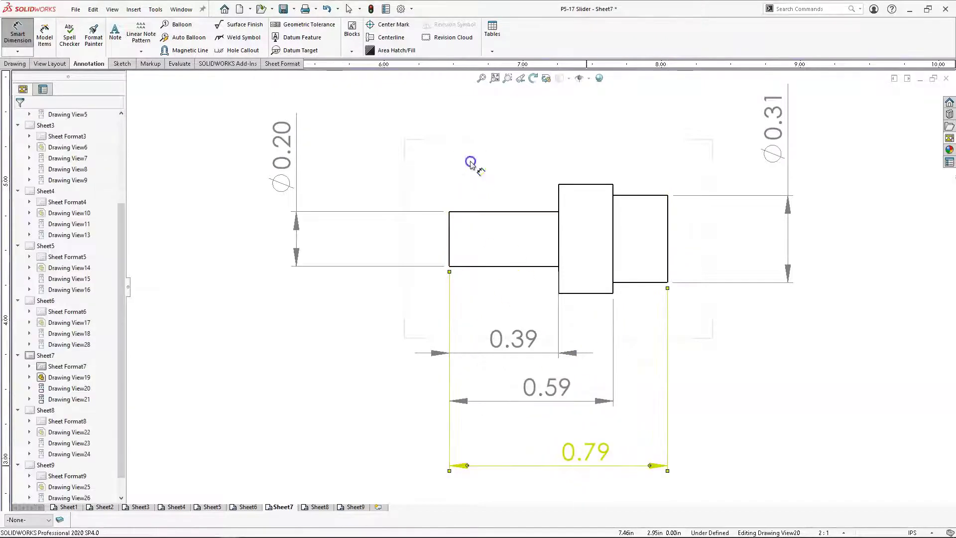
{"action": "left_click", "coordinate": [481, 79]}
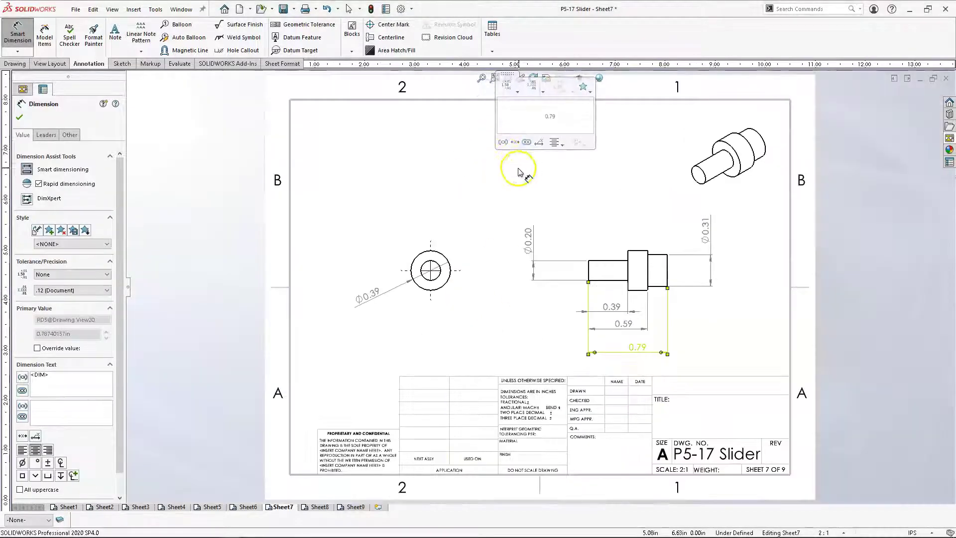
{"action": "left_click", "coordinate": [474, 159]}
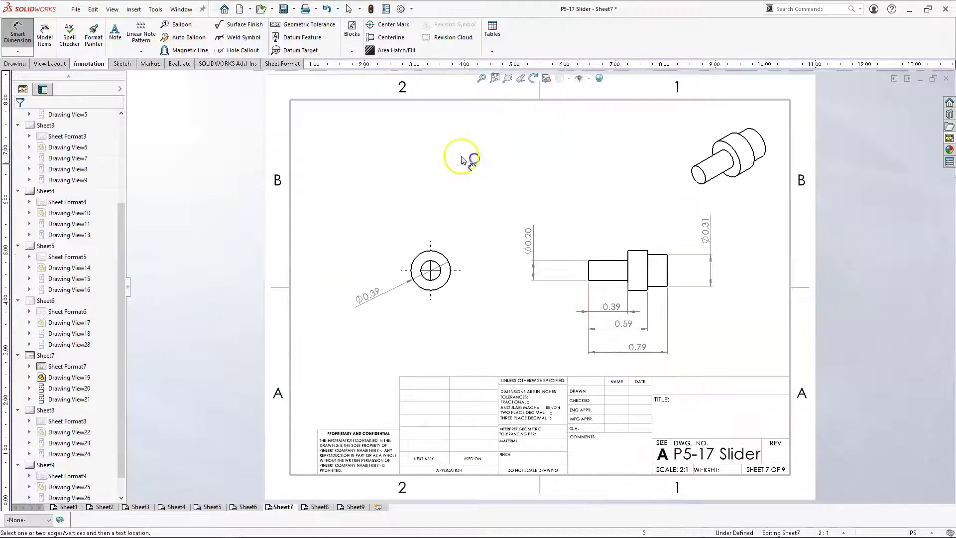
Step: Open Sheet6 and check which drawing layers exist and whether the Layer toolbar is enabled
{"action": "left_click", "coordinate": [243, 507]}
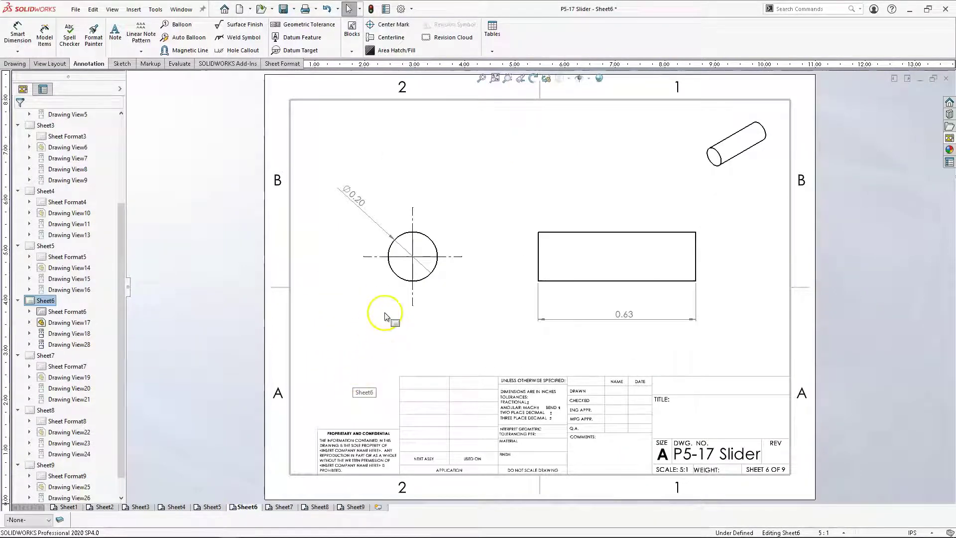
{"action": "right_click", "coordinate": [360, 287]}
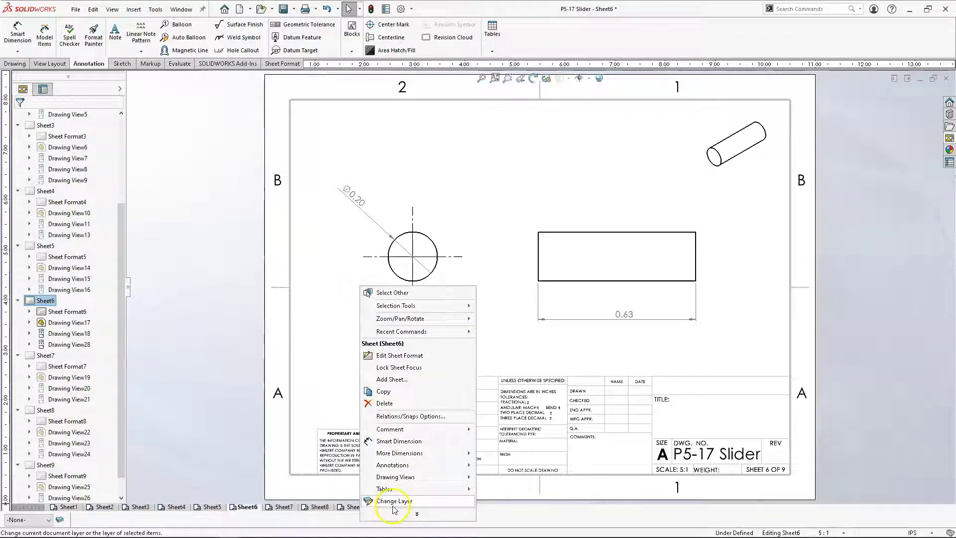
{"action": "left_click", "coordinate": [322, 233]}
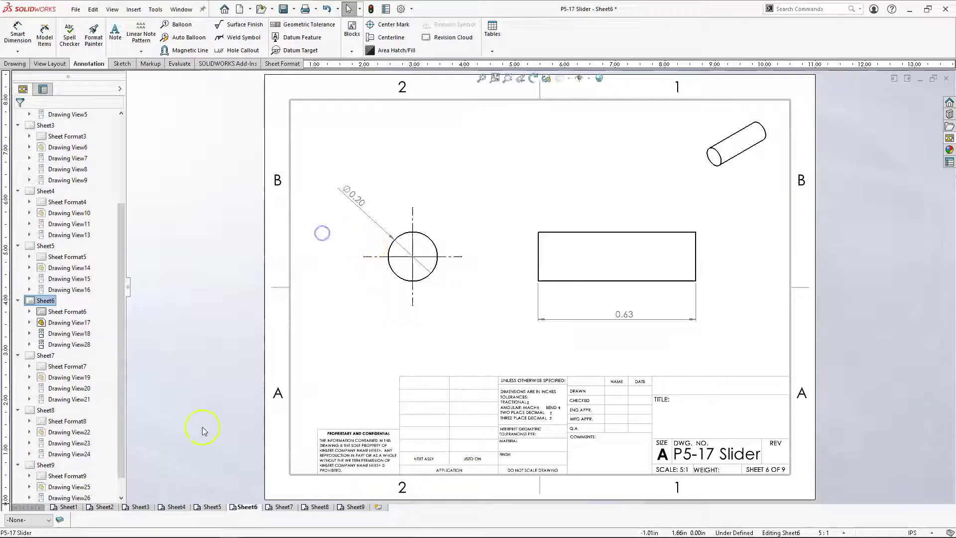
{"action": "left_click", "coordinate": [60, 521]}
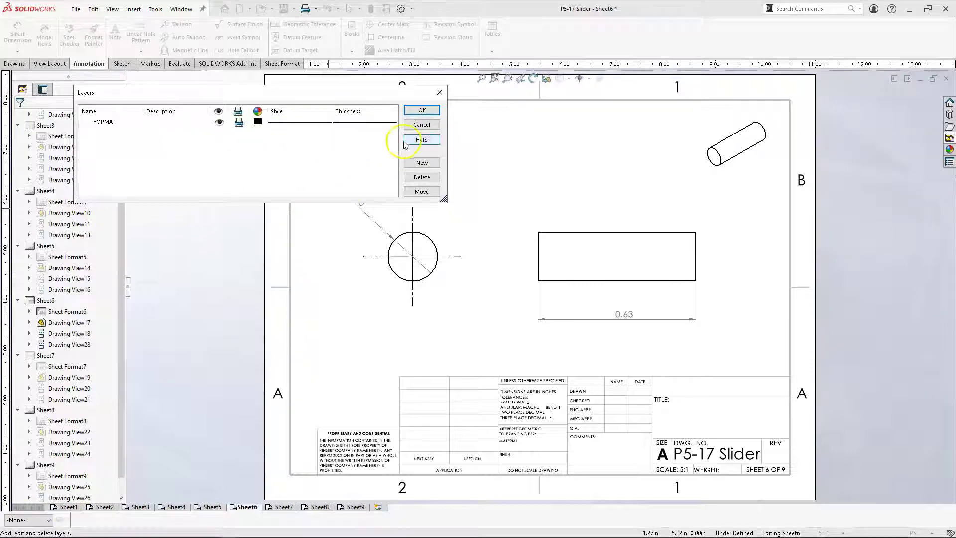
{"action": "left_click", "coordinate": [422, 111]}
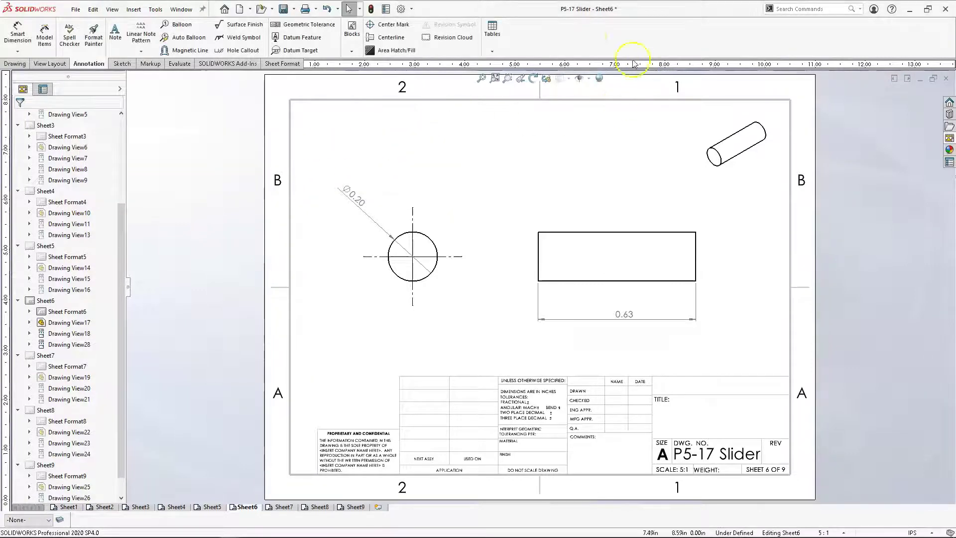
{"action": "right_click", "coordinate": [587, 32]}
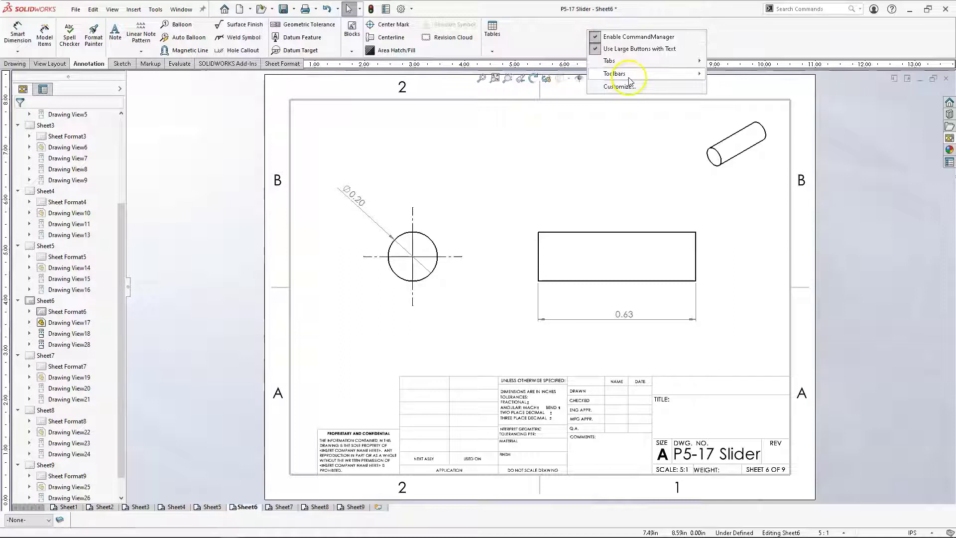
{"action": "mouse_move", "coordinate": [631, 75]}
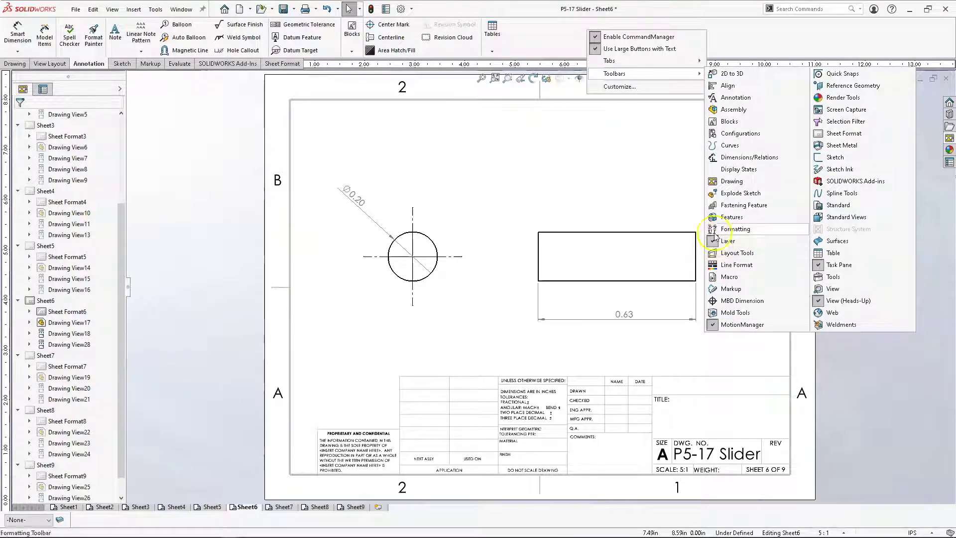
{"action": "left_click", "coordinate": [642, 172]}
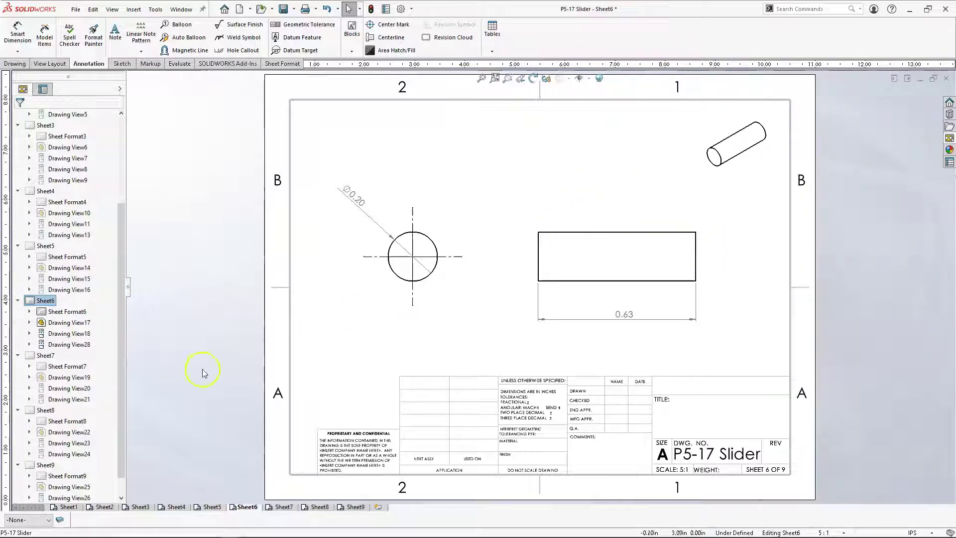
Step: Create a new drawing layer named CENTER with a bright pink colour
{"action": "left_click", "coordinate": [60, 520]}
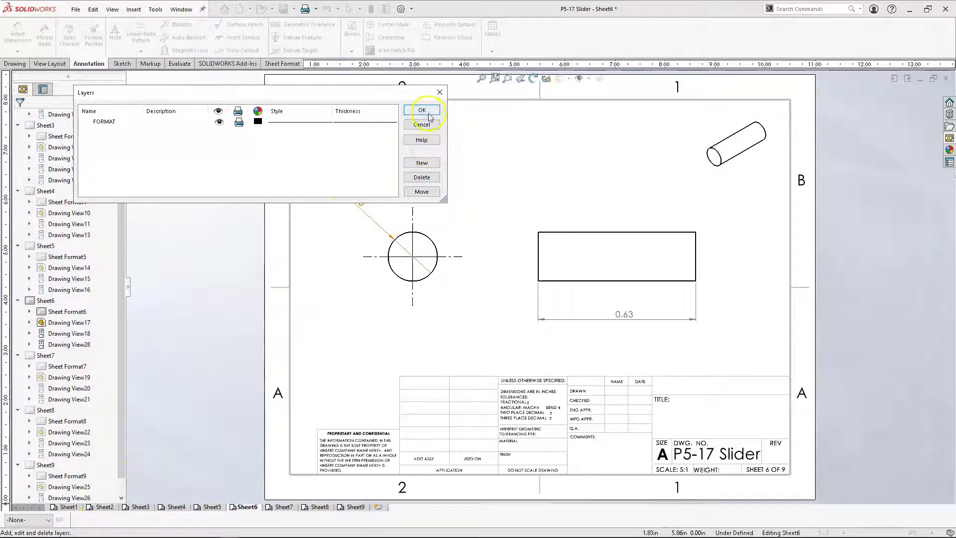
{"action": "left_click", "coordinate": [427, 166]}
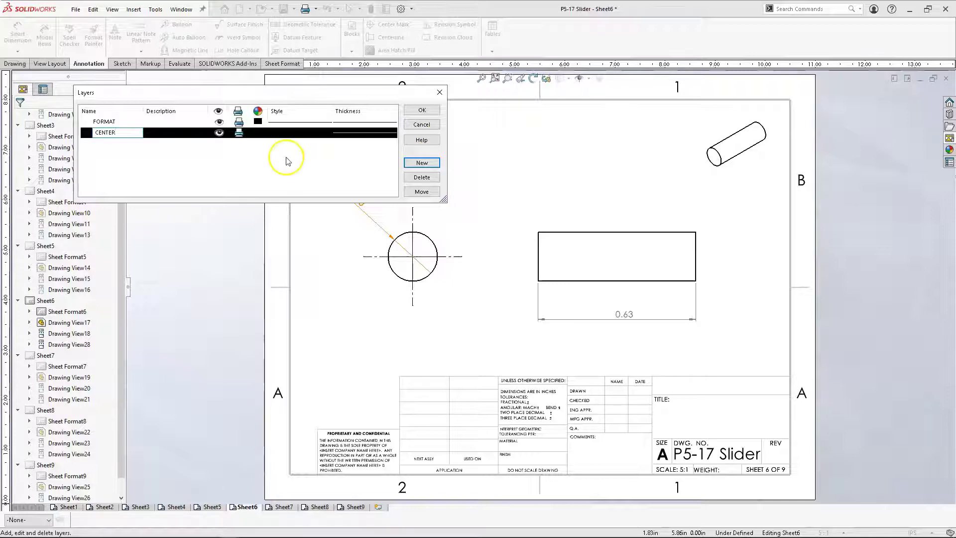
{"action": "left_click", "coordinate": [257, 132]}
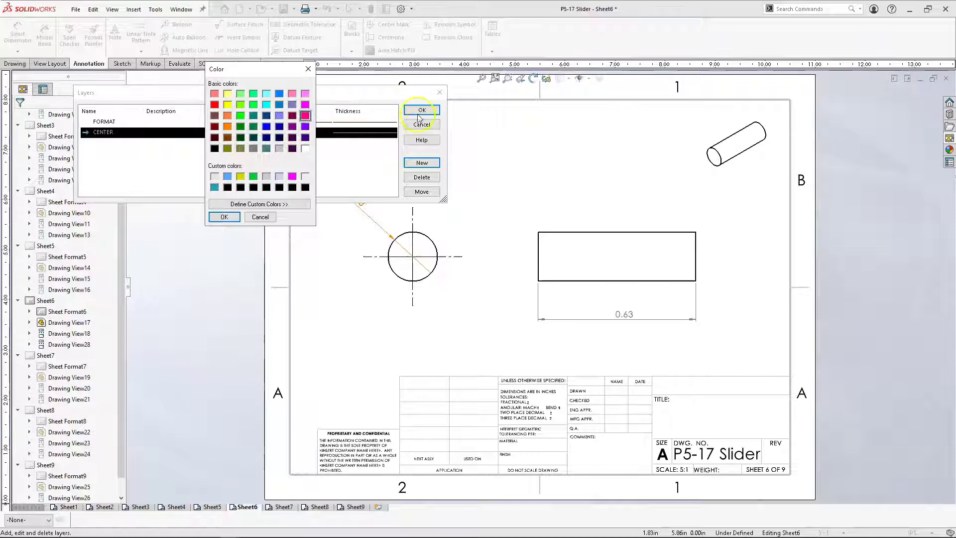
{"action": "left_click", "coordinate": [224, 217]}
{"action": "left_click", "coordinate": [422, 110]}
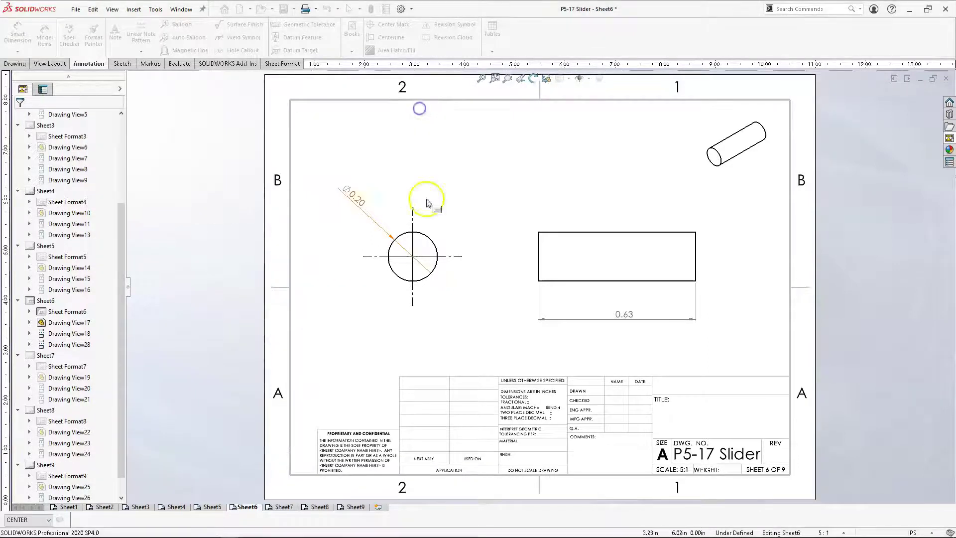
Step: Assign the center mark of the circular end view on Sheet6 to the CENTER layer
{"action": "left_click", "coordinate": [412, 221]}
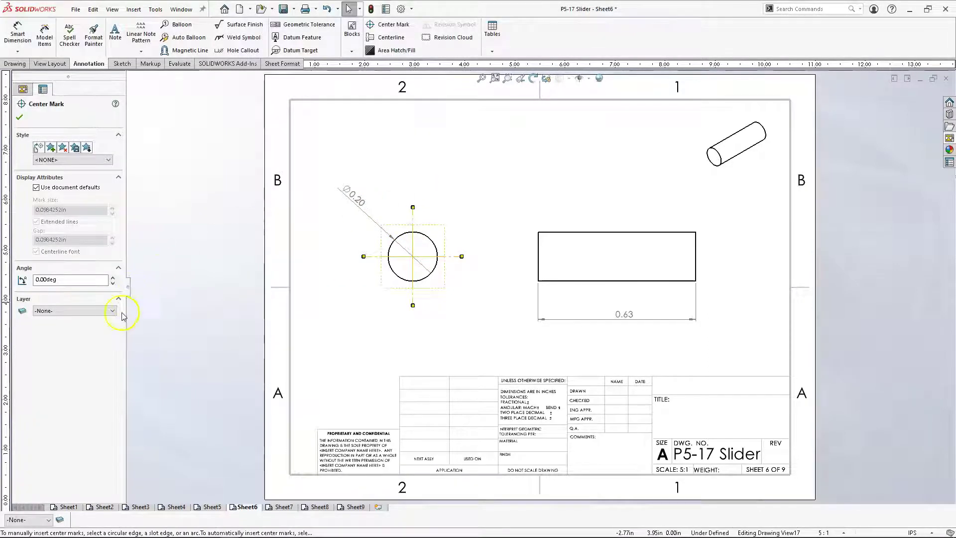
{"action": "left_click", "coordinate": [110, 311]}
{"action": "left_click", "coordinate": [82, 333]}
{"action": "left_click", "coordinate": [20, 117]}
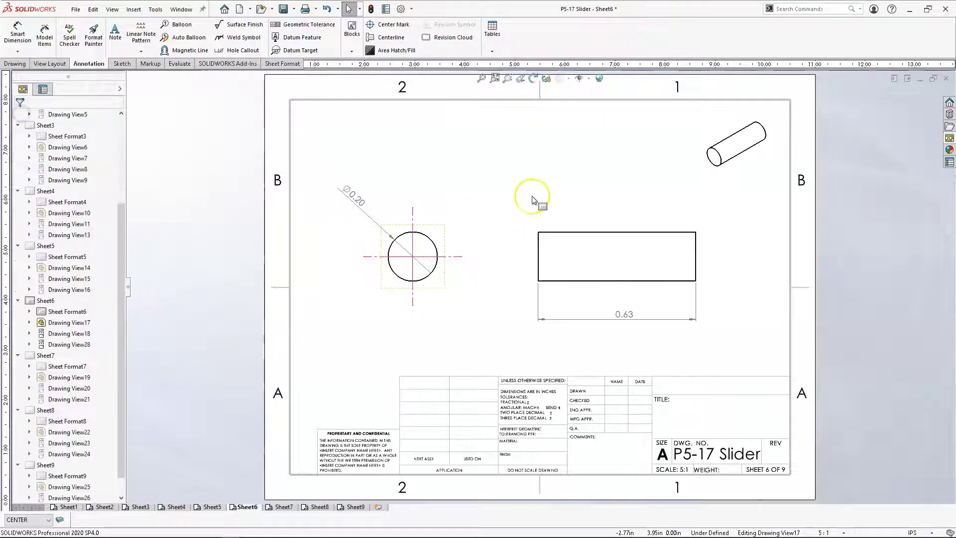
Step: On Sheet9, assign the center marks of both end holes of the long link to the CENTER layer
{"action": "left_click", "coordinate": [354, 506]}
{"action": "left_click", "coordinate": [276, 255]}
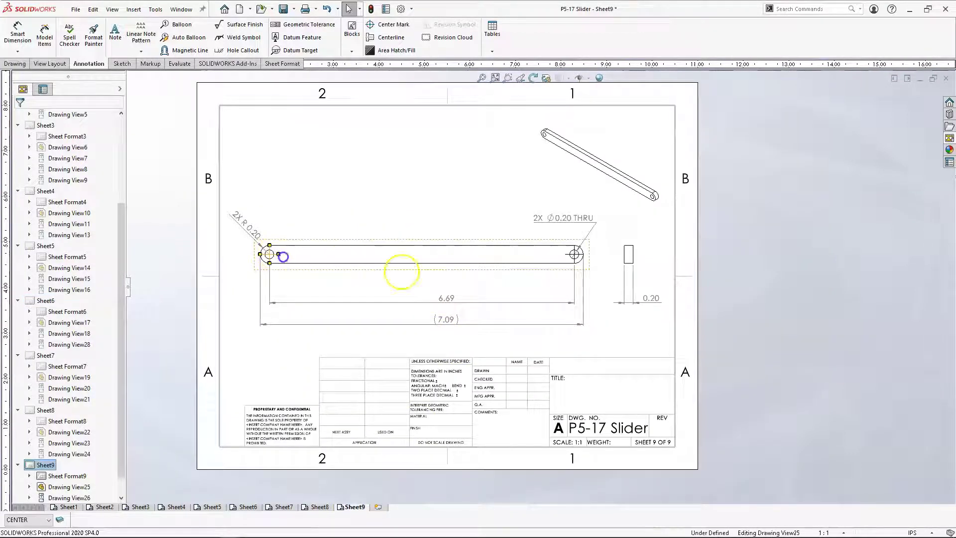
{"action": "left_click", "coordinate": [564, 255]}
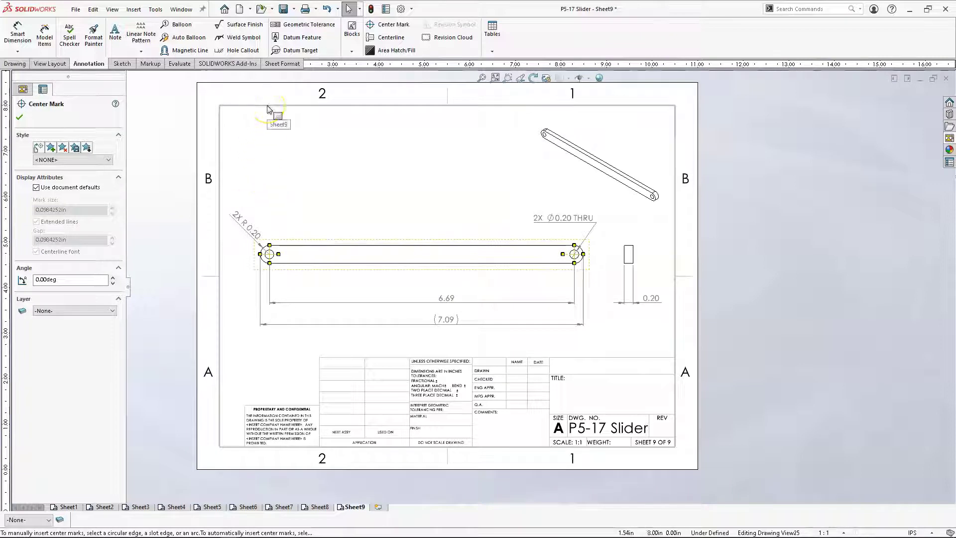
{"action": "left_click", "coordinate": [85, 310]}
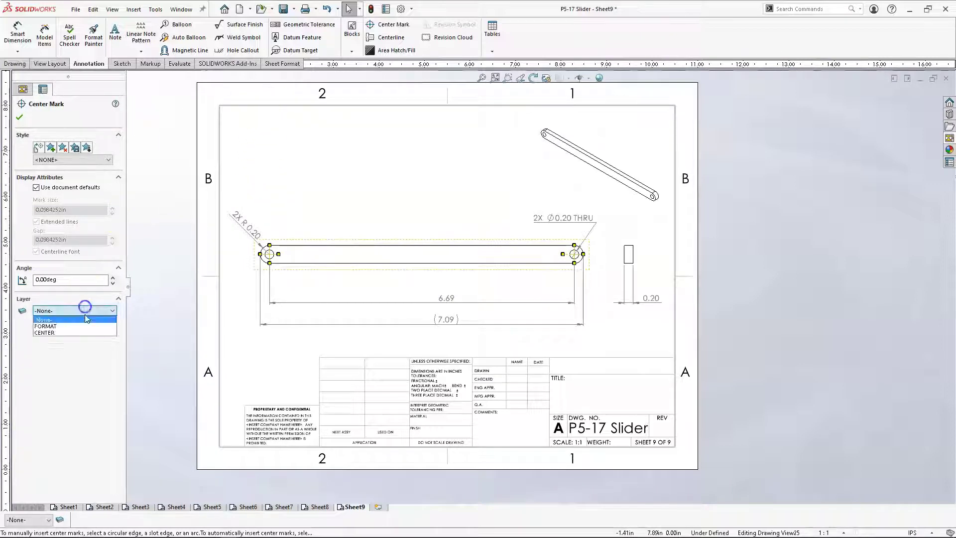
{"action": "left_click", "coordinate": [73, 332]}
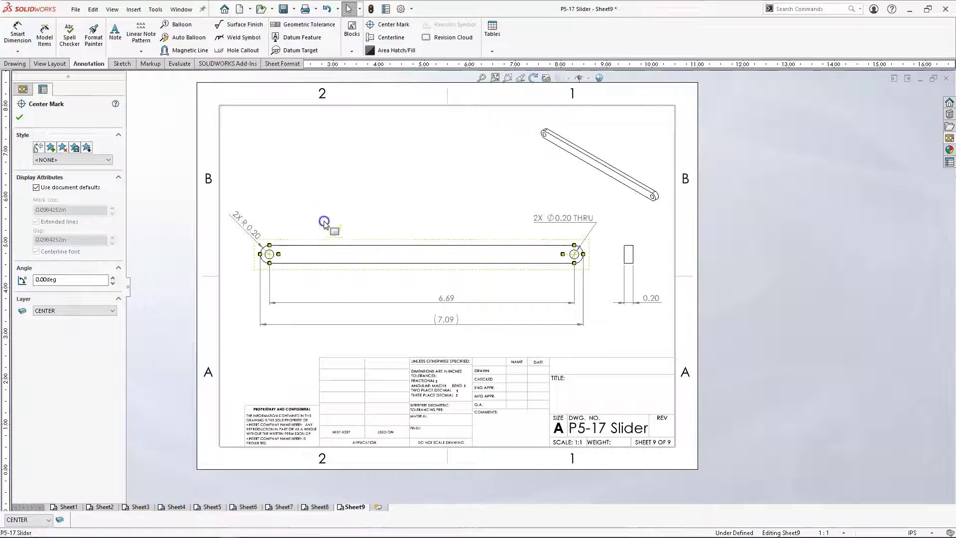
{"action": "left_click", "coordinate": [225, 400]}
Step: On Sheet8, assign the center marks of the disk and its small off-center hole to the CENTER layer
{"action": "left_click", "coordinate": [307, 508]}
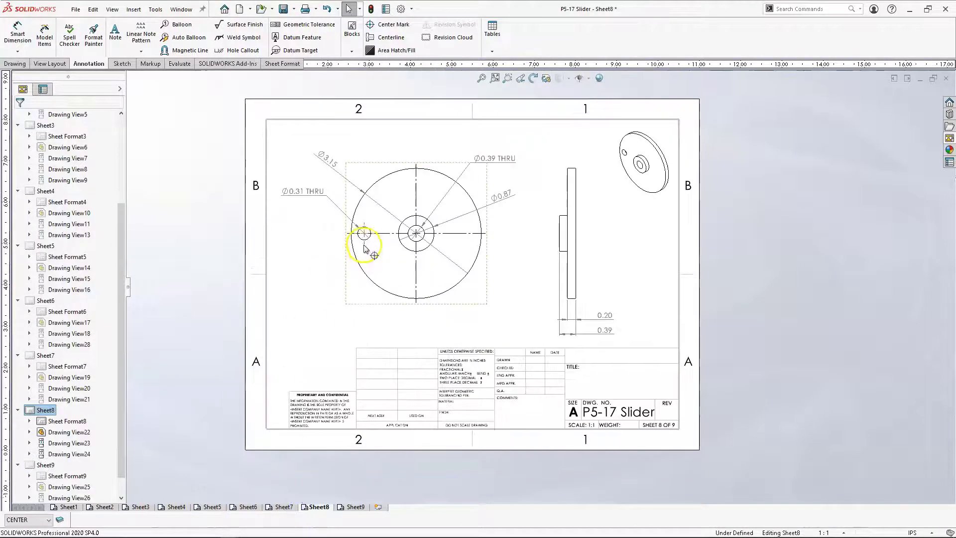
{"action": "left_click", "coordinate": [364, 234]}
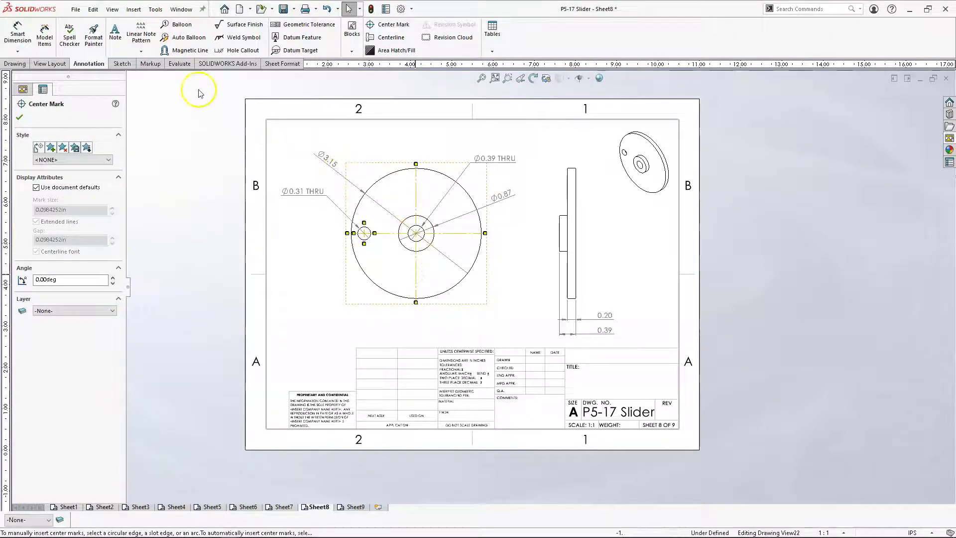
{"action": "left_click", "coordinate": [55, 310]}
{"action": "left_click", "coordinate": [53, 331]}
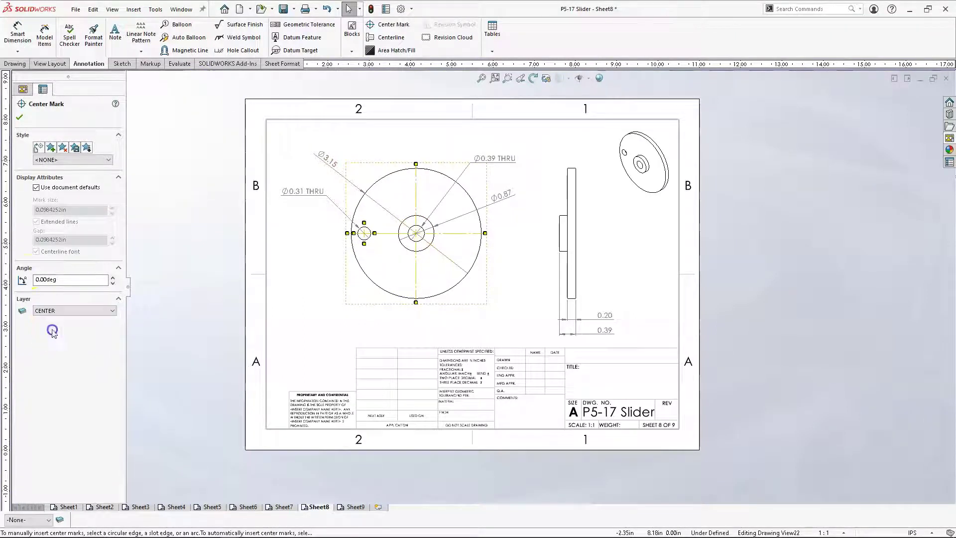
{"action": "left_click", "coordinate": [18, 118]}
{"action": "left_click", "coordinate": [220, 246]}
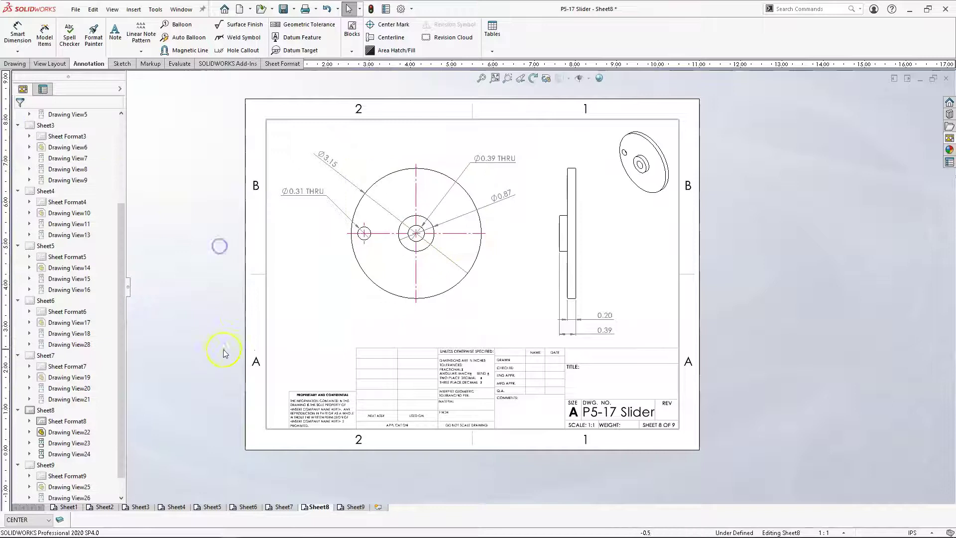
Step: On Sheet7, assign the center mark of the stepped pin's end view to the CENTER layer
{"action": "left_click", "coordinate": [284, 508]}
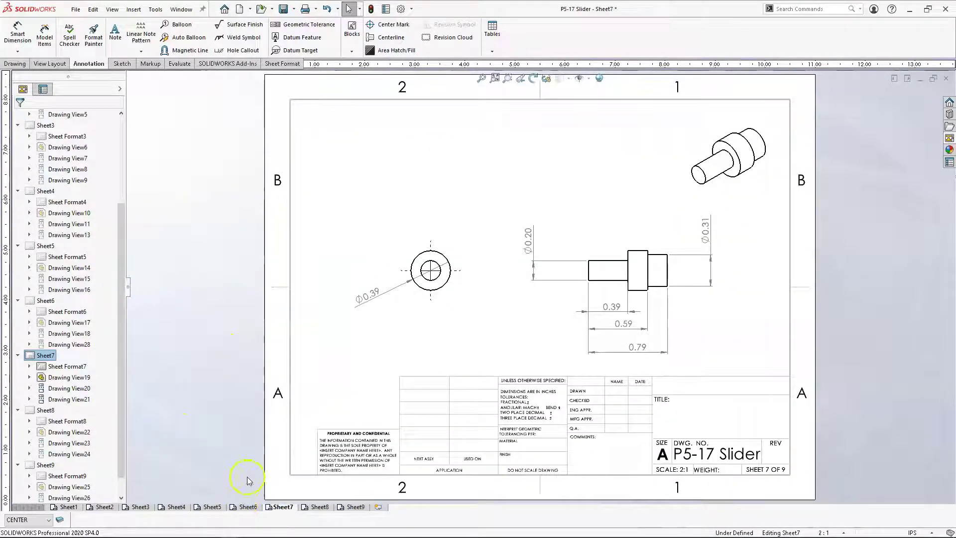
{"action": "left_click", "coordinate": [430, 297]}
{"action": "left_click", "coordinate": [71, 310]}
{"action": "left_click", "coordinate": [67, 333]}
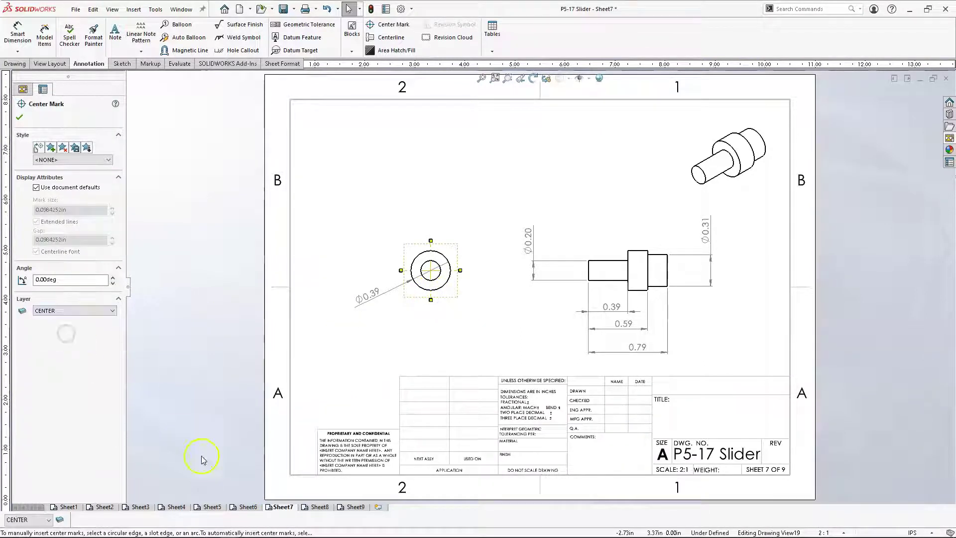
Step: On Sheet5, assign the center mark of the long rod's end view to the CENTER layer
{"action": "left_click", "coordinate": [249, 507]}
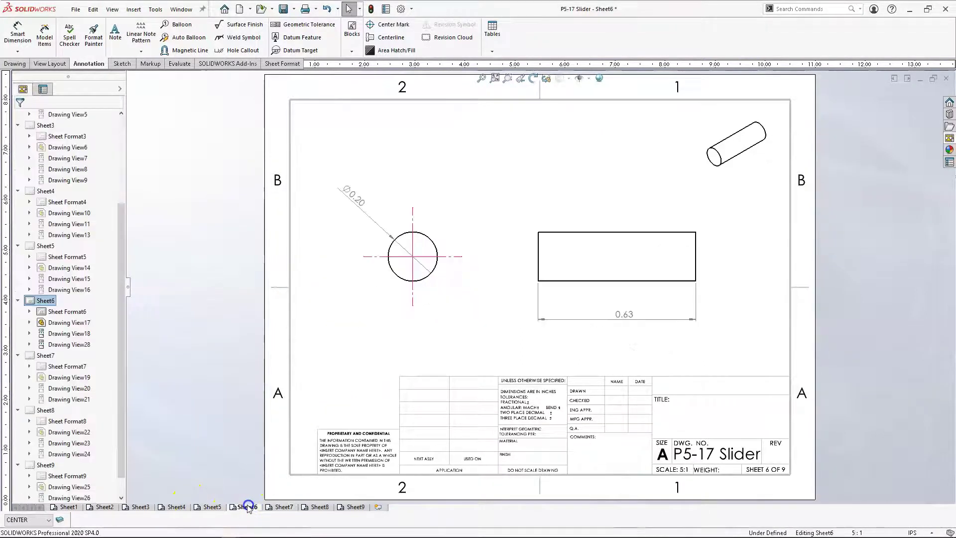
{"action": "left_click", "coordinate": [209, 507]}
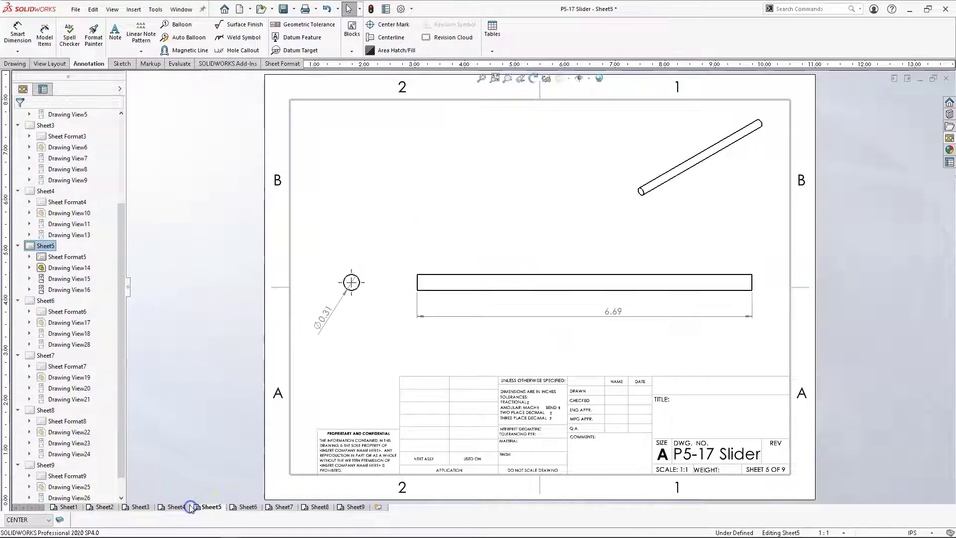
{"action": "left_click", "coordinate": [356, 300]}
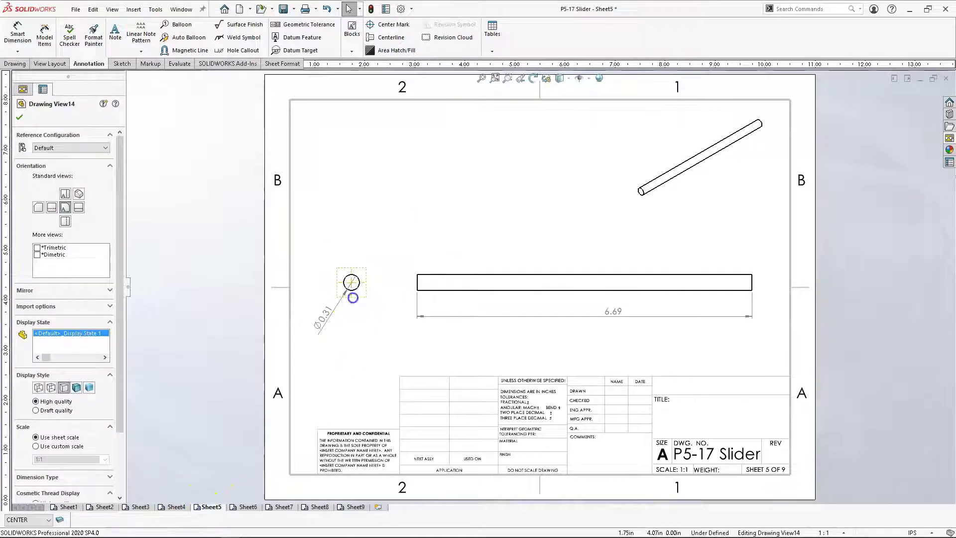
{"action": "left_click", "coordinate": [352, 293]}
{"action": "left_click", "coordinate": [73, 311]}
{"action": "left_click", "coordinate": [69, 332]}
Step: On Sheet4, assign the center marks of the block's holes in both views to the CENTER layer
{"action": "left_click", "coordinate": [174, 506]}
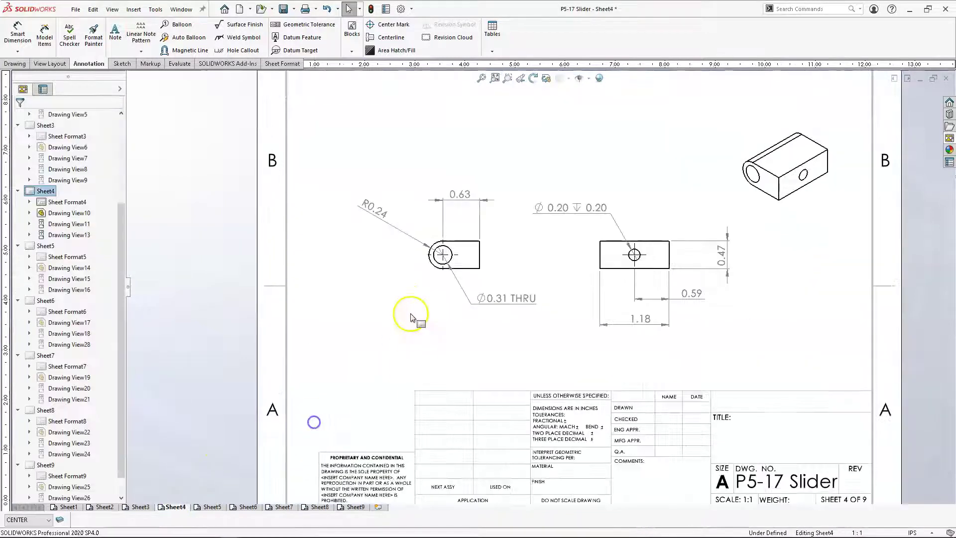
{"action": "left_click", "coordinate": [449, 264]}
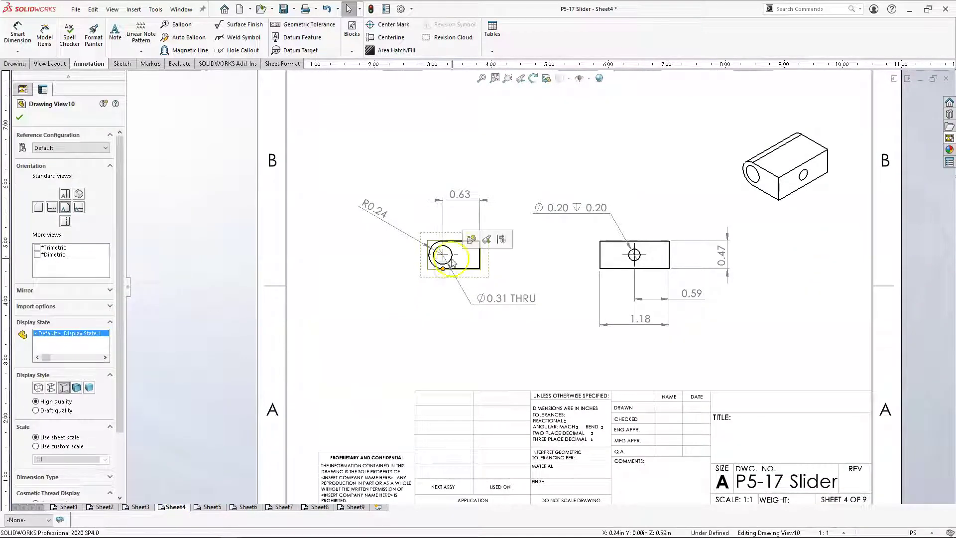
{"action": "left_click", "coordinate": [456, 255]}
{"action": "left_click", "coordinate": [642, 255], "text": "ctrl"}
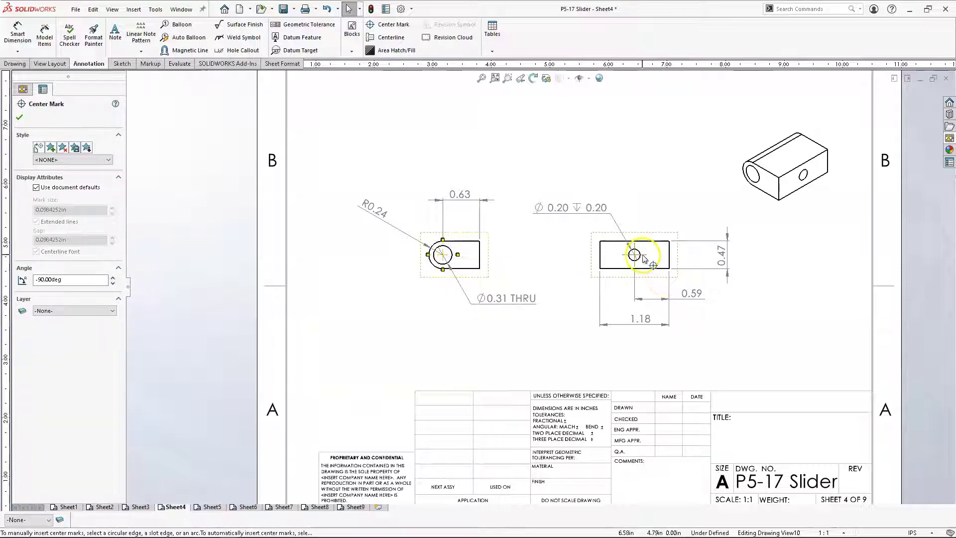
{"action": "left_click", "coordinate": [64, 312]}
{"action": "left_click", "coordinate": [52, 334]}
Step: On Sheet3, assign the center mark of the bracket's through hole in the front view to the CENTER layer
{"action": "left_click", "coordinate": [96, 504]}
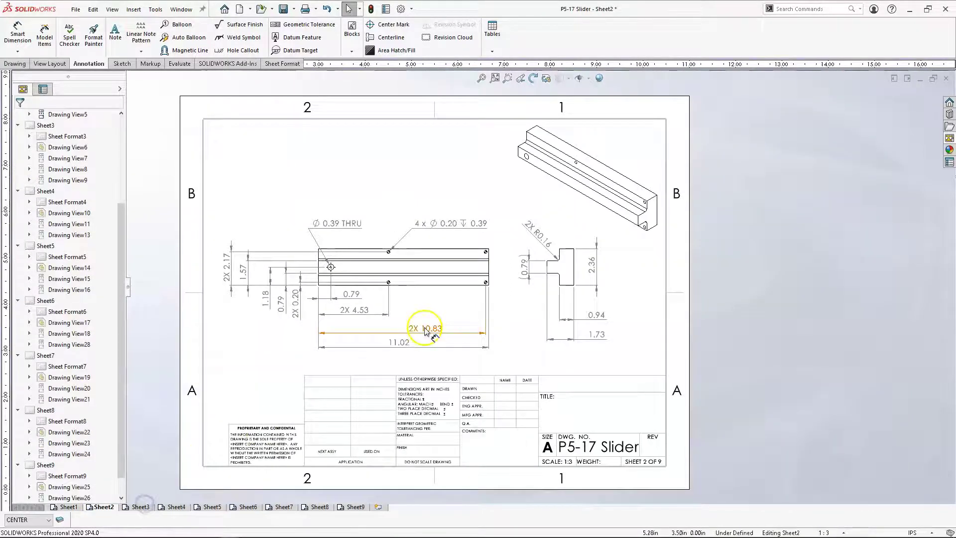
{"action": "left_click", "coordinate": [141, 507]}
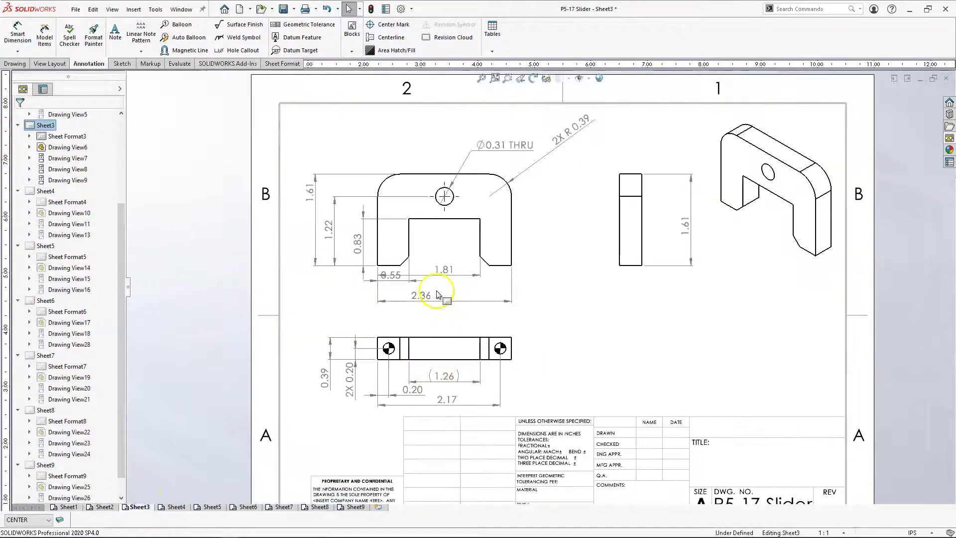
{"action": "left_click", "coordinate": [460, 197]}
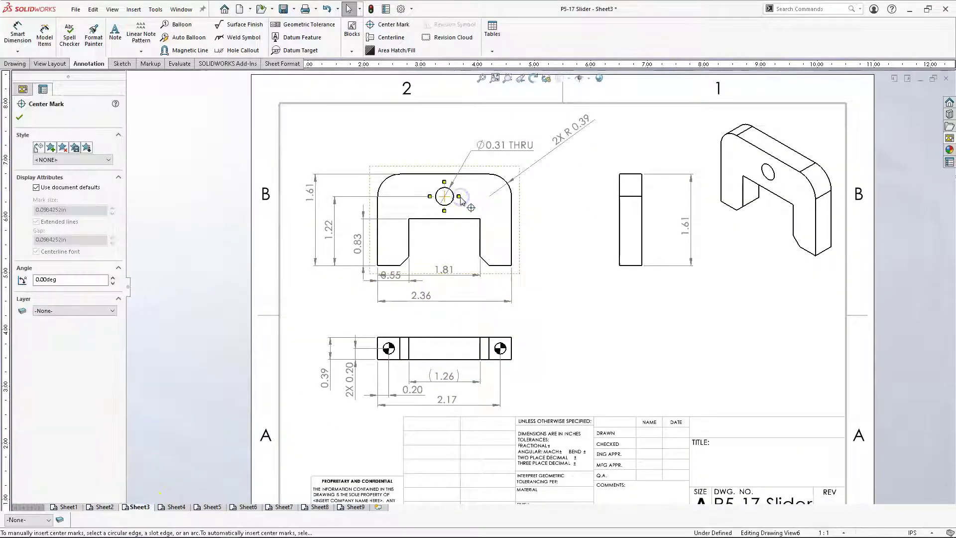
{"action": "left_click", "coordinate": [34, 310]}
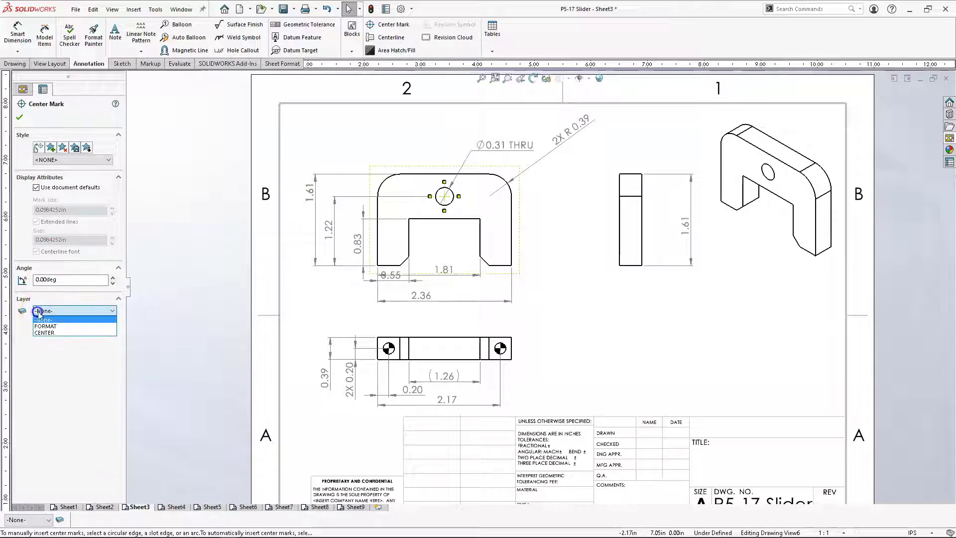
{"action": "left_click", "coordinate": [60, 343]}
{"action": "left_click", "coordinate": [681, 343]}
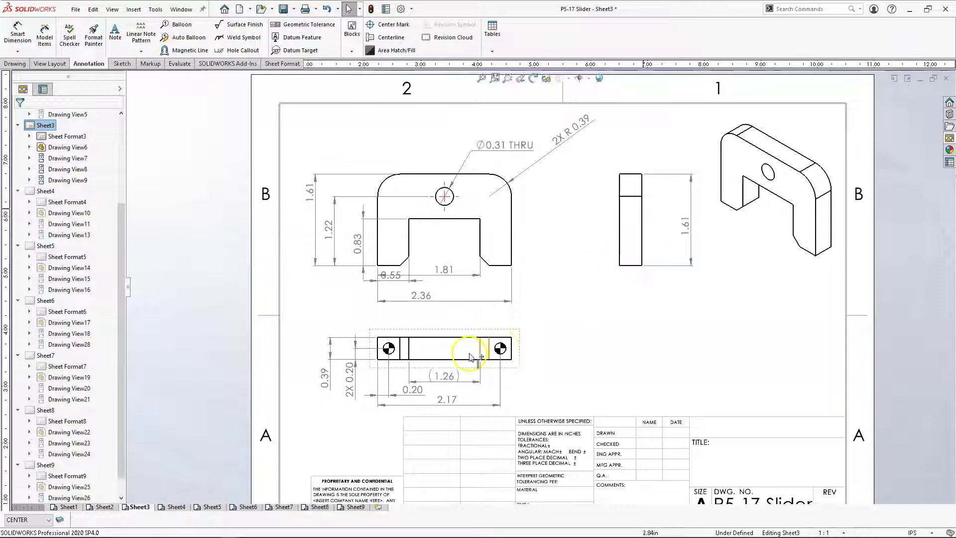
Step: Delete the bracket's right side view from Sheet3
{"action": "left_click", "coordinate": [646, 277]}
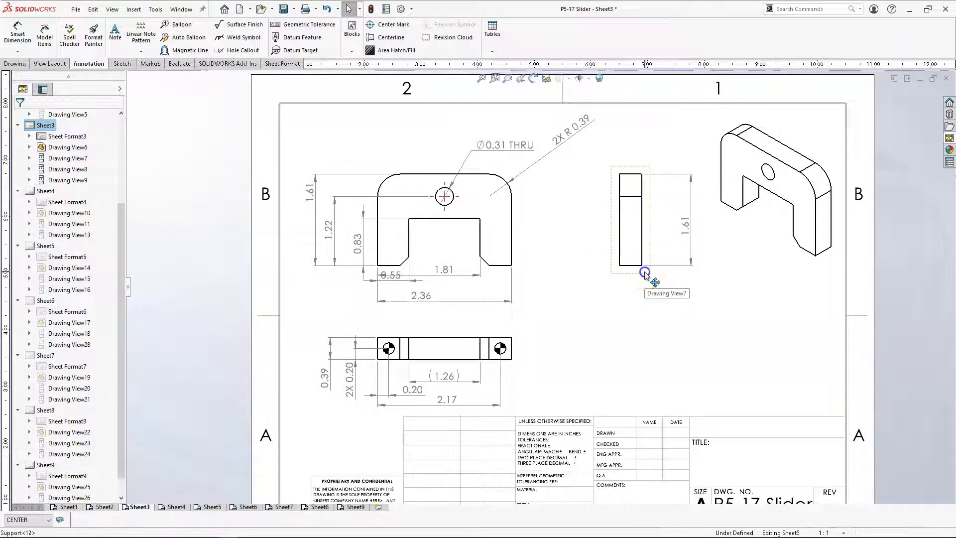
{"action": "key", "text": "Delete"}
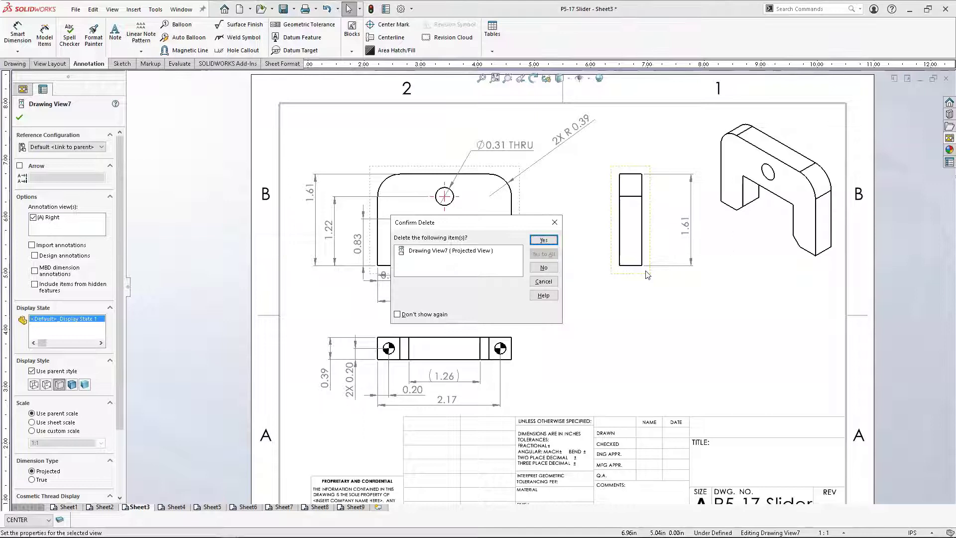
{"action": "left_click", "coordinate": [541, 239]}
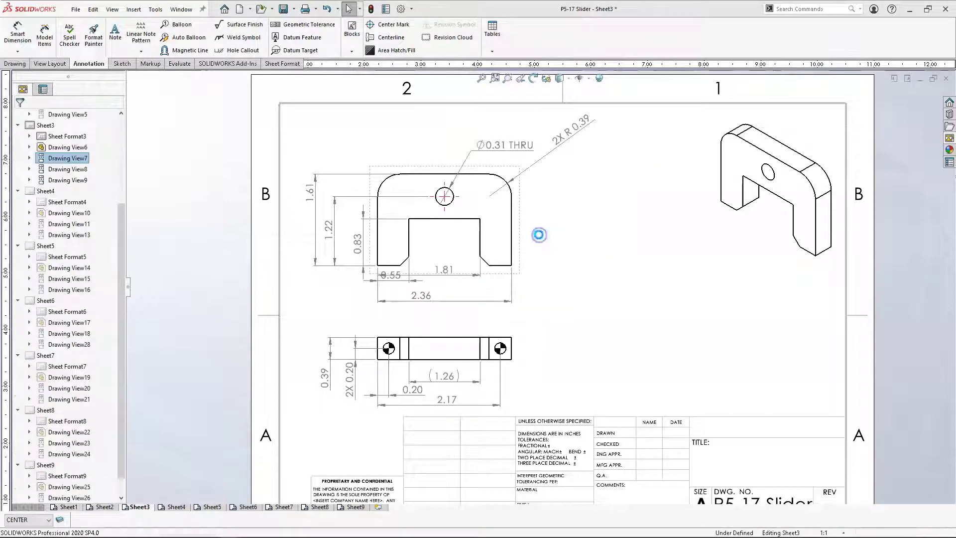
Step: Move the bracket's front view toward the sheet centre, lower the bottom view slightly, and space out the horizontal dimensions below the front view
{"action": "left_click_drag", "start_coordinate": [523, 220], "coordinate": [572, 212]}
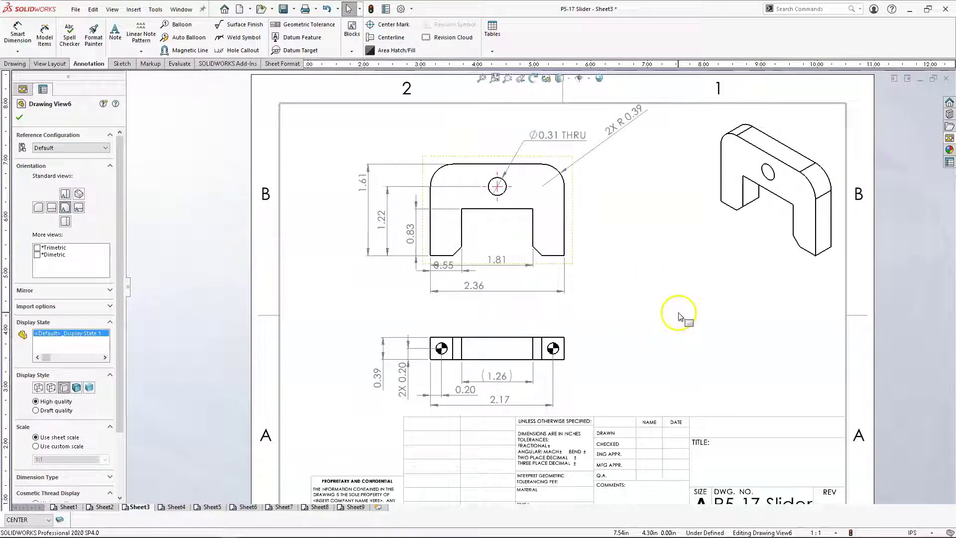
{"action": "mouse_move", "coordinate": [579, 342]}
{"action": "left_mouse_down"}
{"action": "mouse_move", "coordinate": [581, 335]}
{"action": "mouse_move", "coordinate": [579, 345]}
{"action": "left_mouse_up"}
{"action": "mouse_move", "coordinate": [498, 292]}
{"action": "left_mouse_down"}
{"action": "mouse_move", "coordinate": [501, 314]}
{"action": "mouse_move", "coordinate": [495, 271]}
{"action": "mouse_move", "coordinate": [498, 289]}
{"action": "left_mouse_up"}
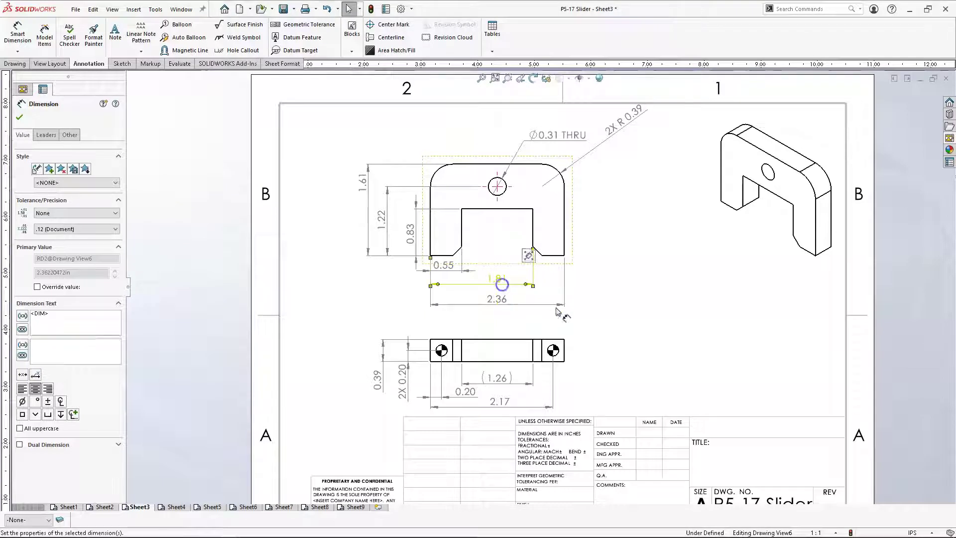
{"action": "left_click", "coordinate": [636, 349]}
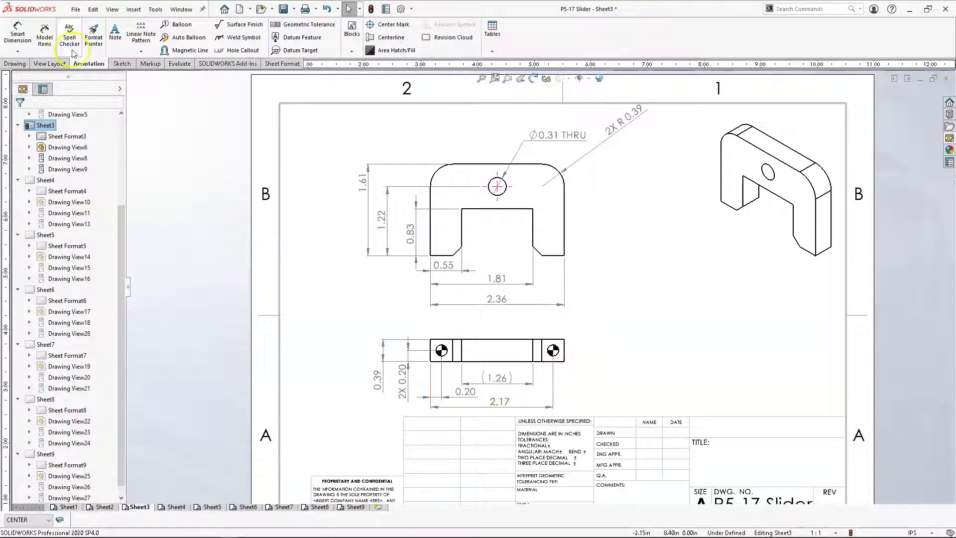
Step: Add a hole callout to the right hole in the bracket's bottom view, placing its text above and to the right
{"action": "left_click", "coordinate": [242, 50]}
{"action": "left_click", "coordinate": [559, 346]}
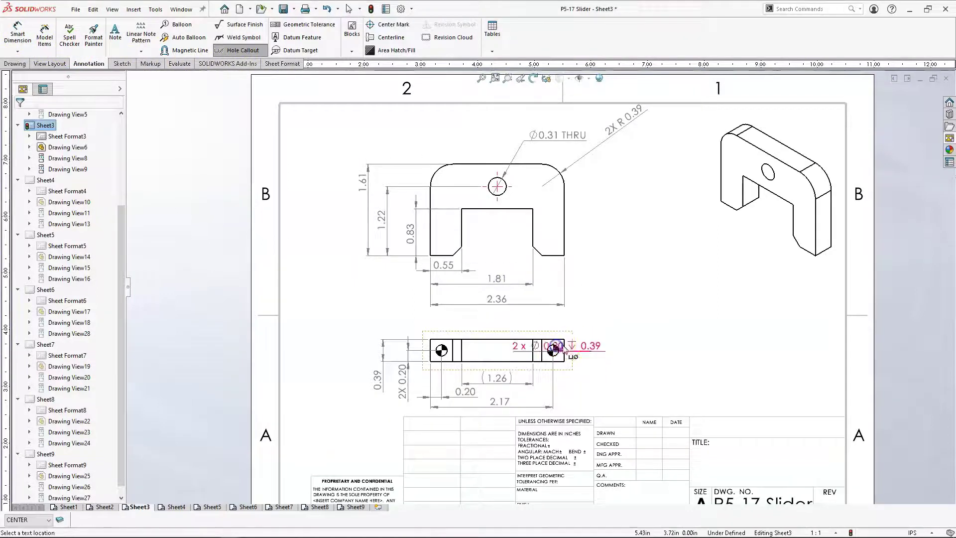
{"action": "left_click", "coordinate": [621, 317]}
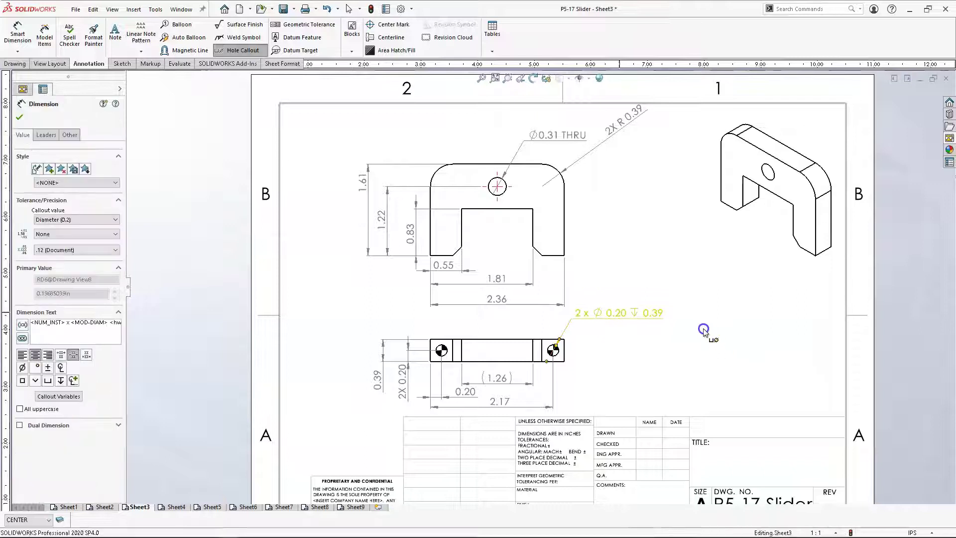
{"action": "key", "text": "Escape"}
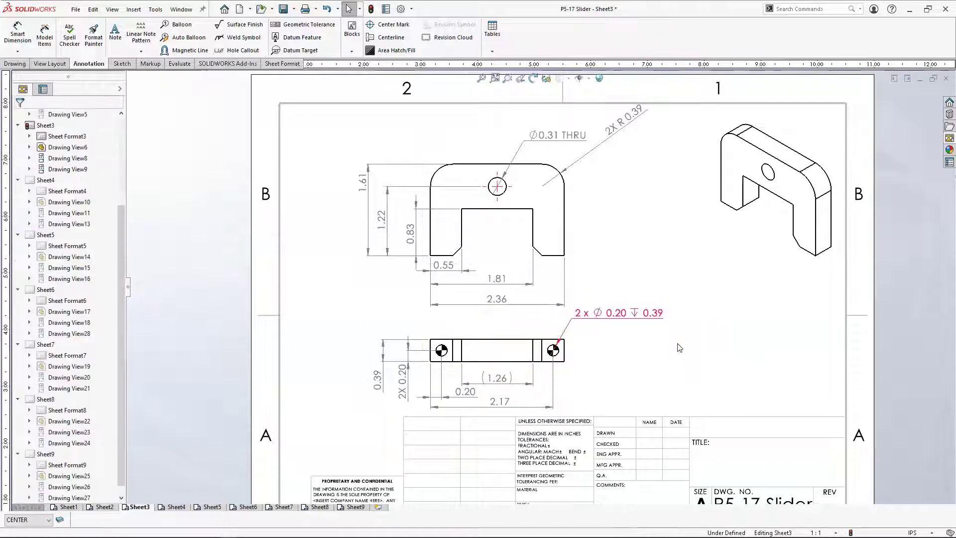
Step: Set the active drawing layer to FORMAT and assign the bottom view's hole callout to the FORMAT layer
{"action": "left_click", "coordinate": [15, 520]}
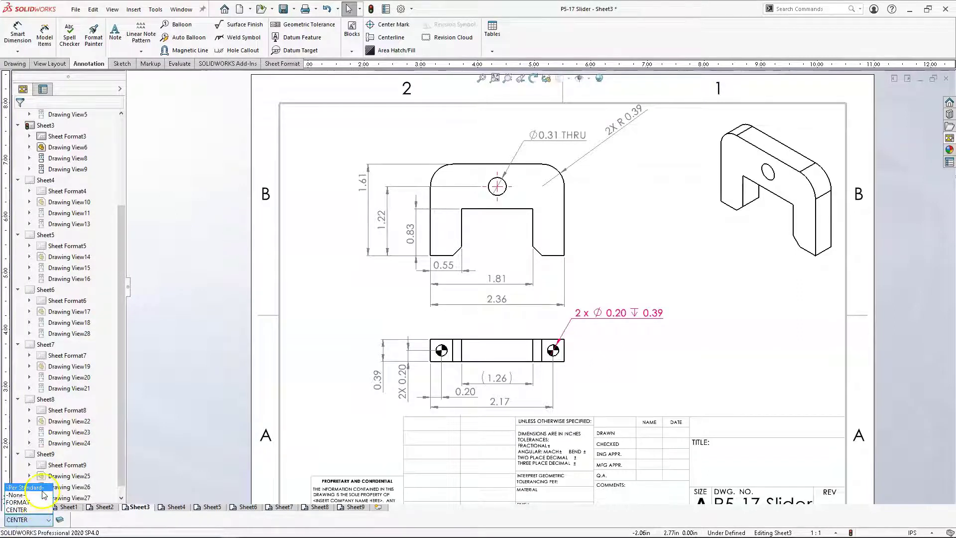
{"action": "left_click", "coordinate": [18, 502]}
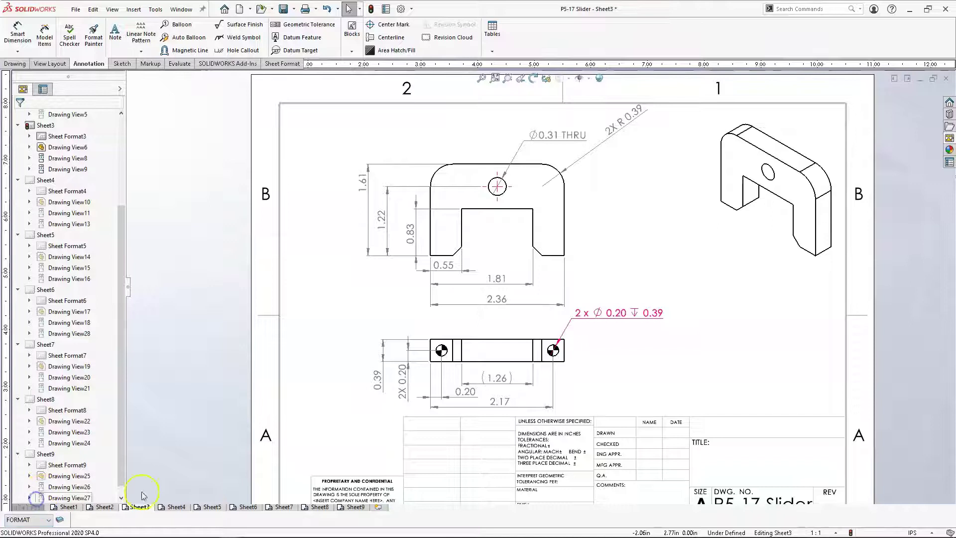
{"action": "left_click", "coordinate": [619, 312]}
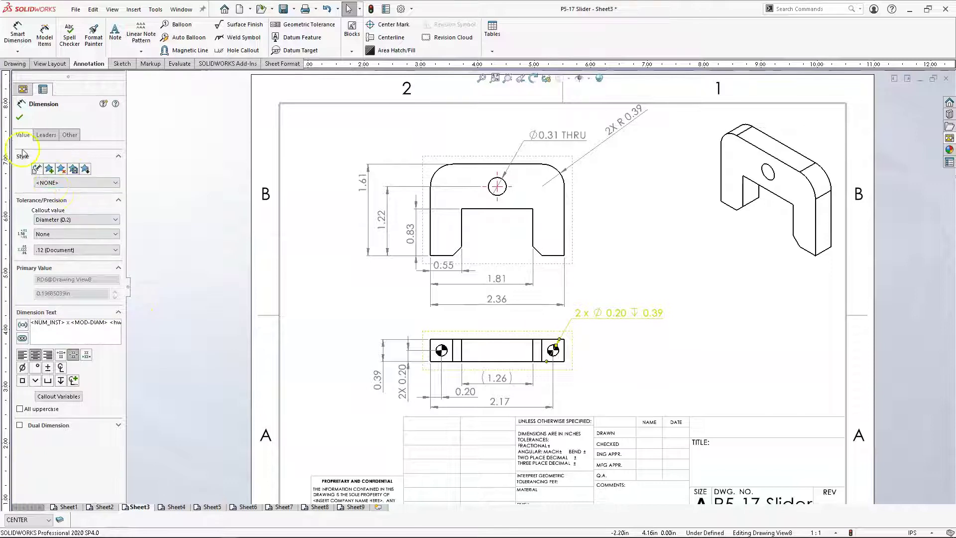
{"action": "left_click", "coordinate": [67, 135]}
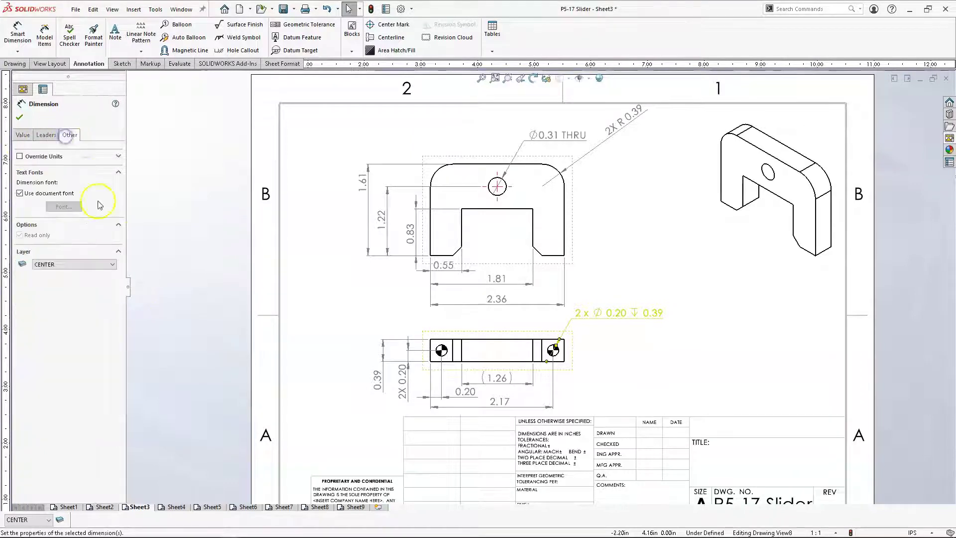
{"action": "left_click", "coordinate": [70, 264]}
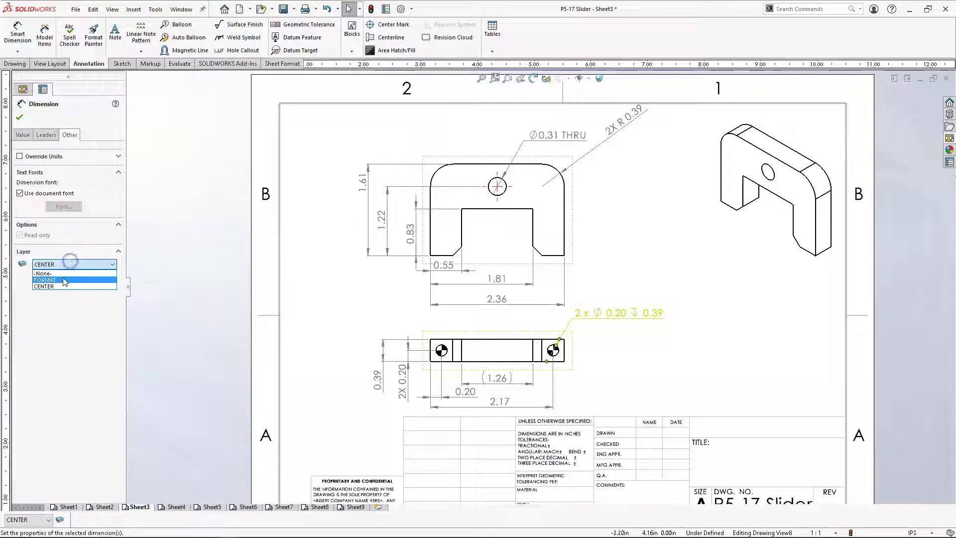
{"action": "left_click", "coordinate": [60, 280]}
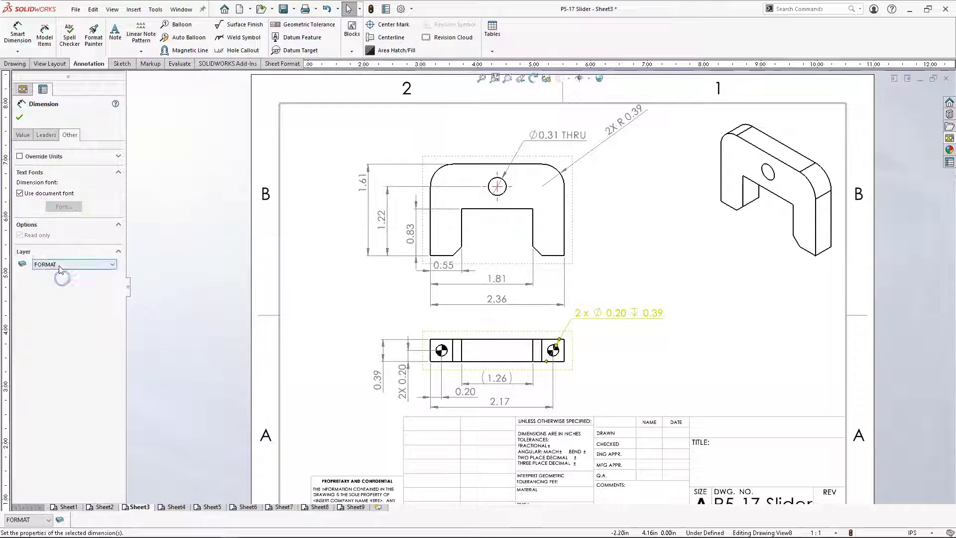
{"action": "left_click", "coordinate": [20, 117]}
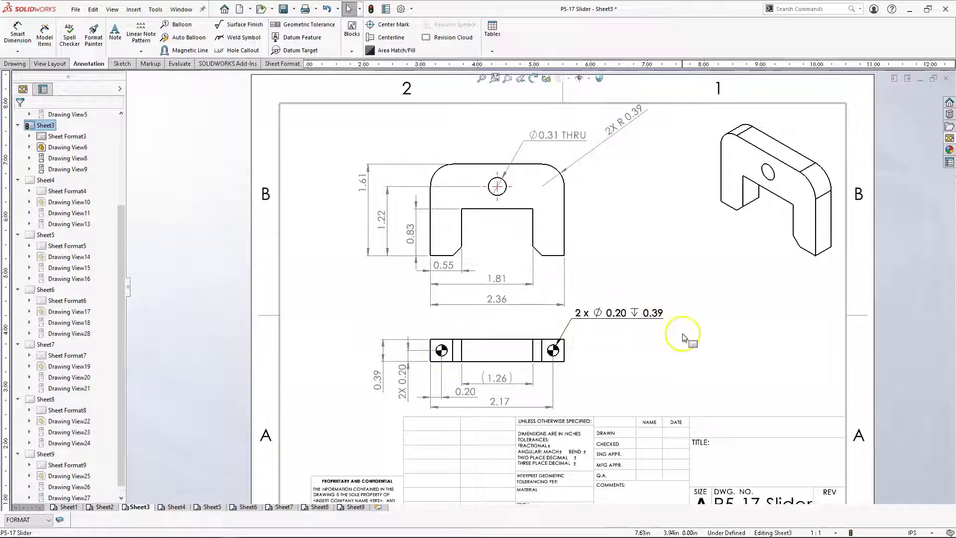
Step: Shift the bottom view's hole callout slightly down and right, and set its layer to -None-
{"action": "left_click_drag", "start_coordinate": [654, 314], "coordinate": [662, 320]}
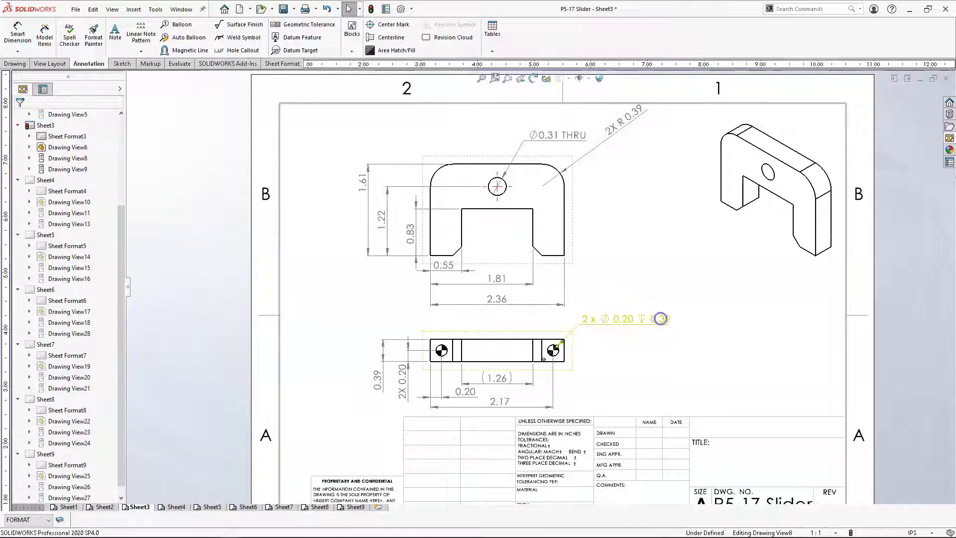
{"action": "left_click", "coordinate": [661, 318]}
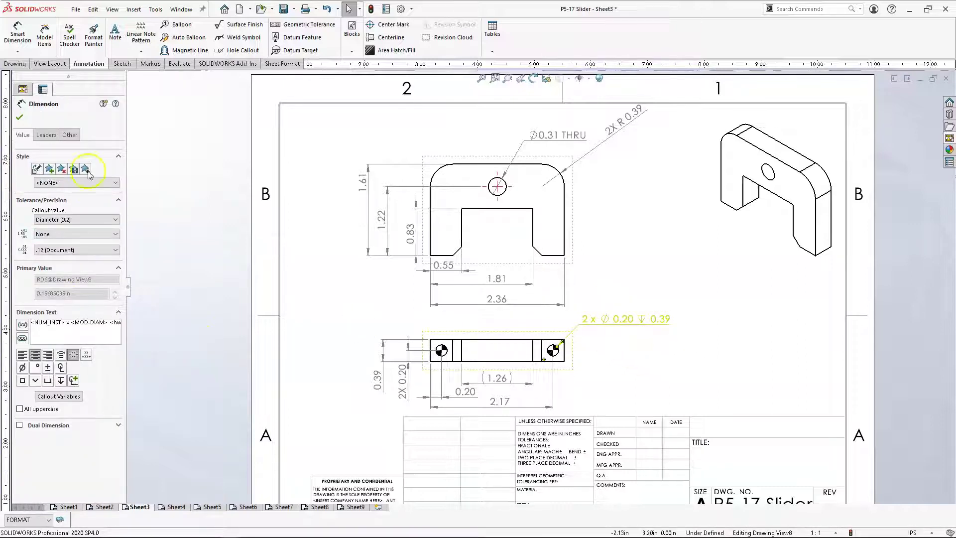
{"action": "left_click", "coordinate": [60, 264]}
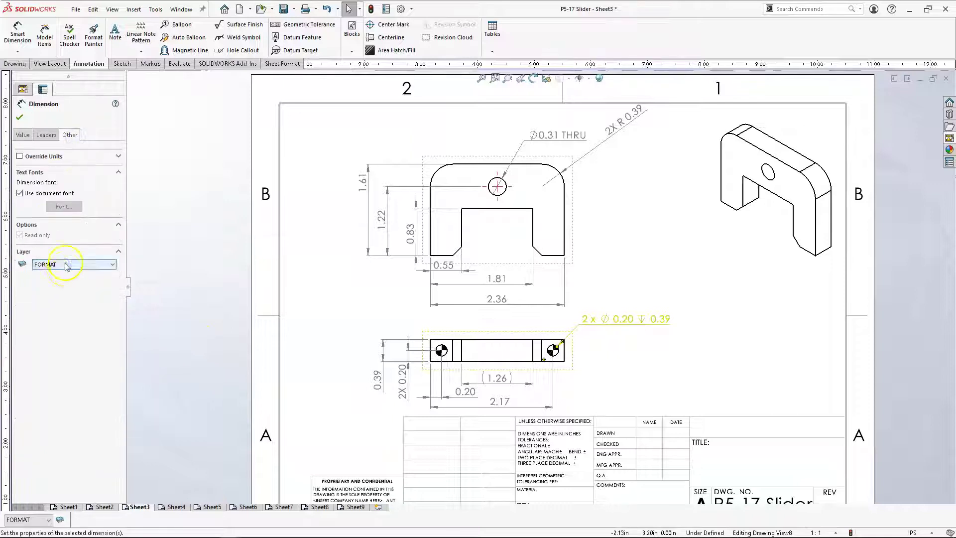
{"action": "left_click", "coordinate": [49, 274]}
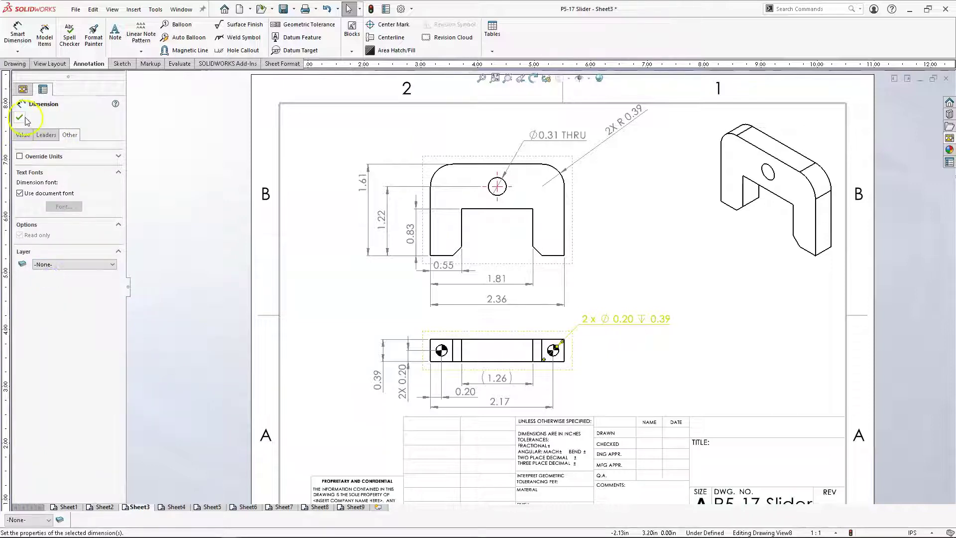
{"action": "left_click", "coordinate": [734, 360]}
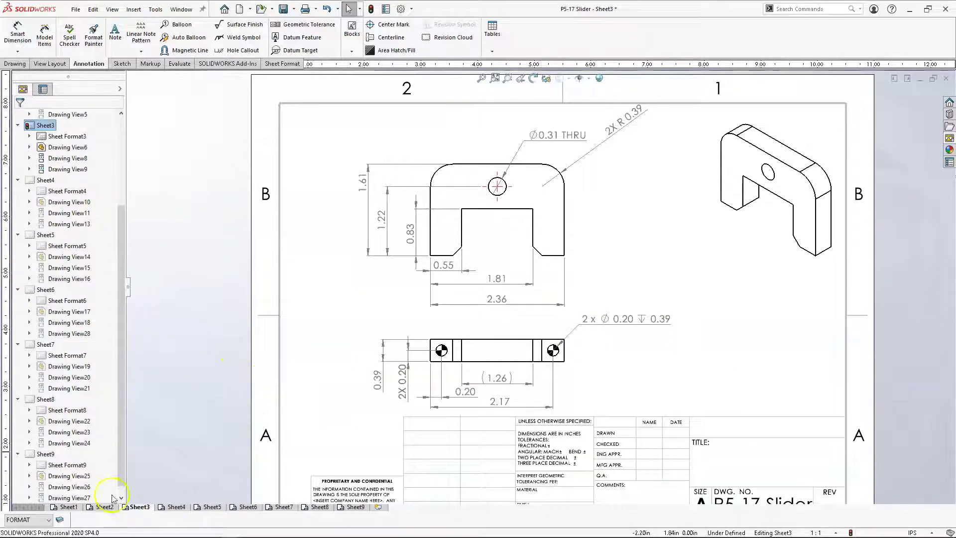
Step: Examine the base slider's dimensions and hole callouts on Sheet2
{"action": "left_click", "coordinate": [103, 507]}
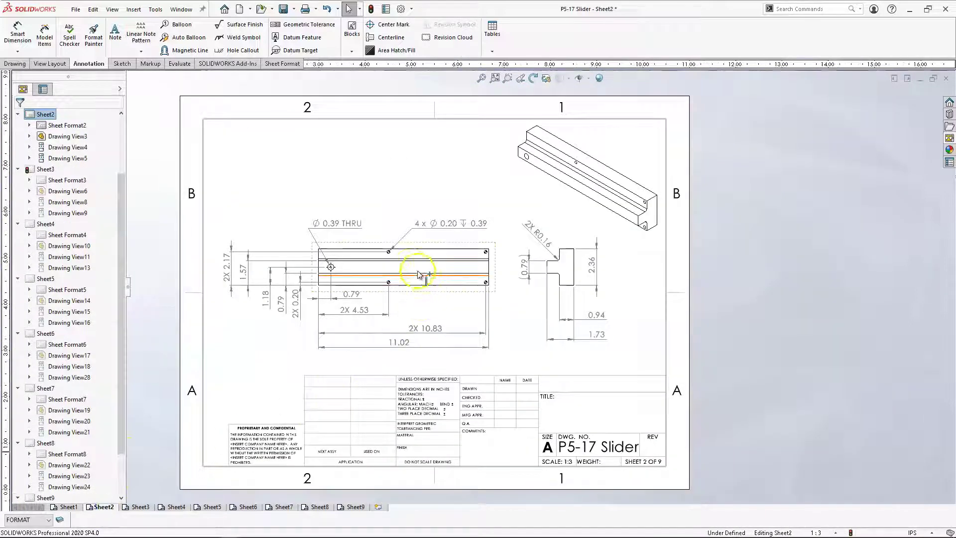
{"action": "scroll", "coordinate": [401, 302], "scroll_direction": "down", "scroll_amount": 3}
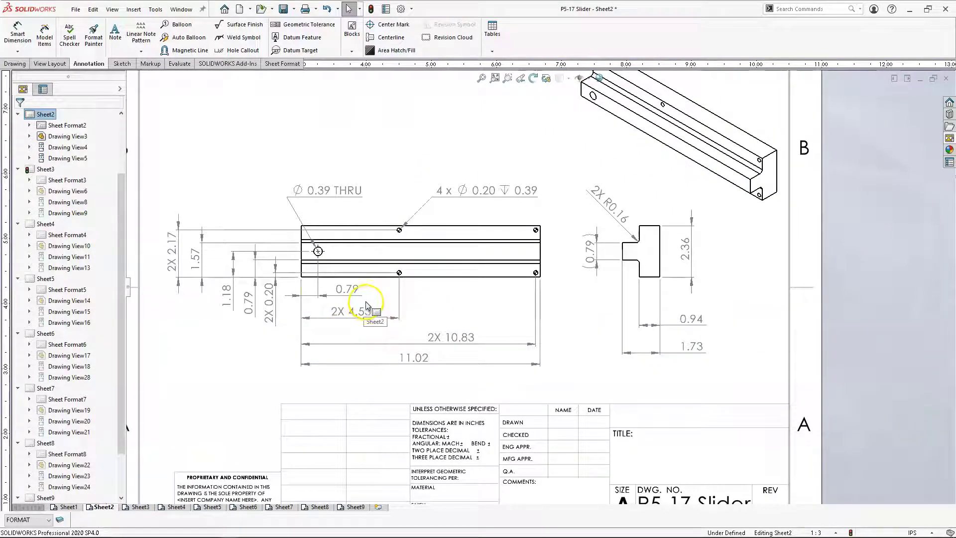
{"action": "scroll", "coordinate": [389, 329], "scroll_direction": "down", "scroll_amount": 1}
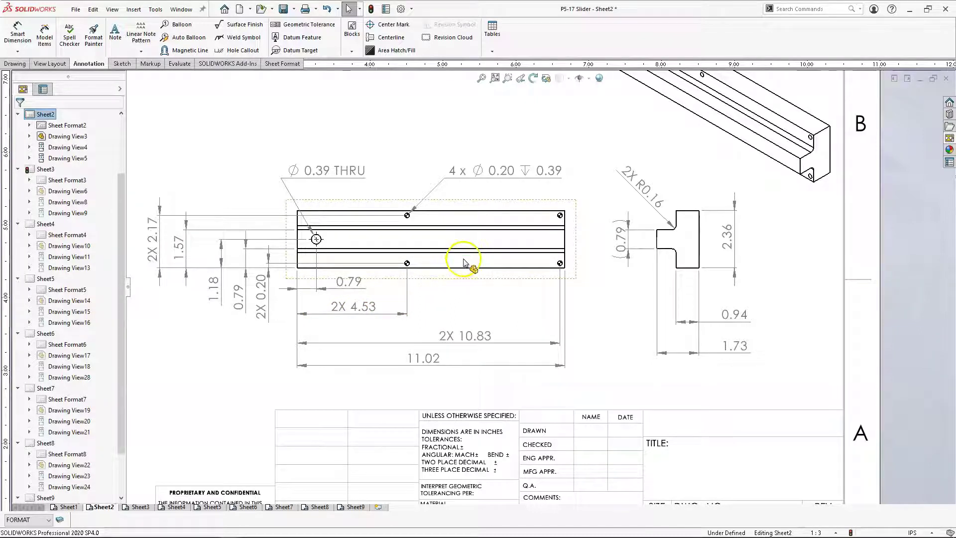
{"action": "scroll", "coordinate": [467, 258], "scroll_direction": "up", "scroll_amount": 2}
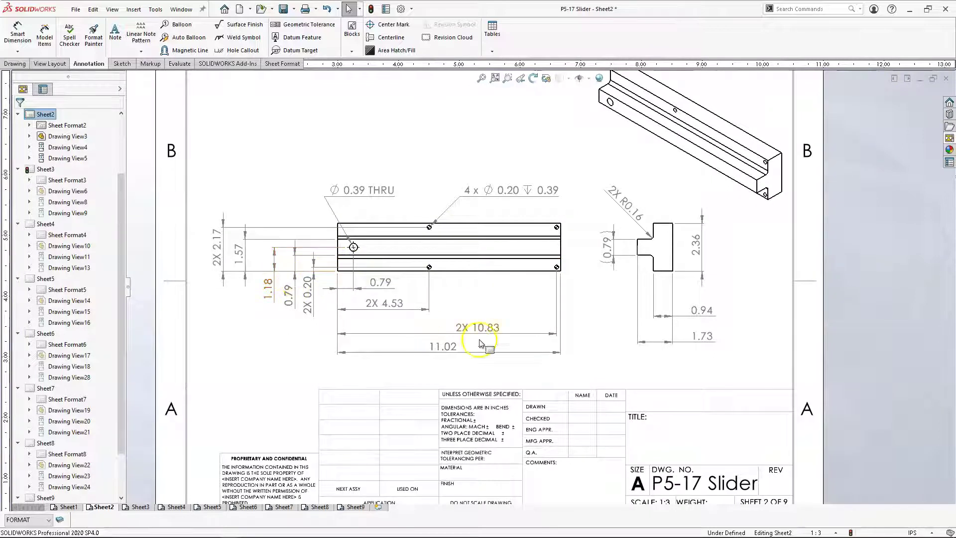
{"action": "left_click", "coordinate": [481, 78]}
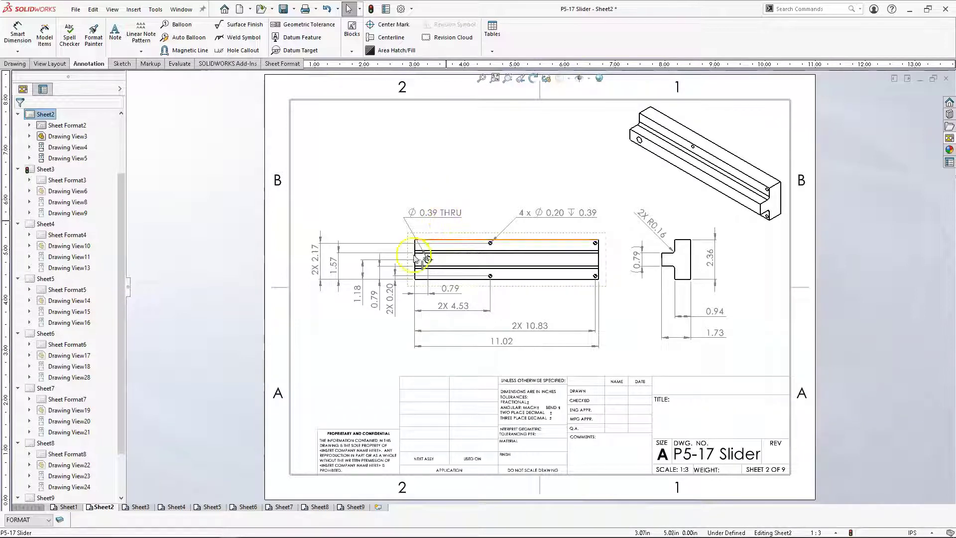
Step: Save the drawing as P5-17 Slider.SLDDRW in the P5-17 folder, rebuilding it before saving, and return to Sheet1
{"action": "left_click", "coordinate": [285, 9]}
{"action": "left_click", "coordinate": [444, 224]}
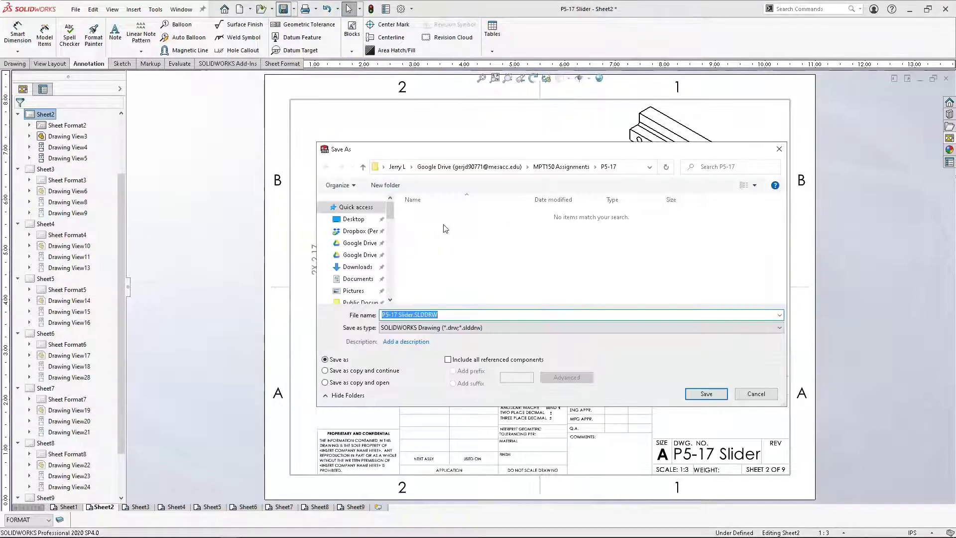
{"action": "left_click", "coordinate": [712, 395]}
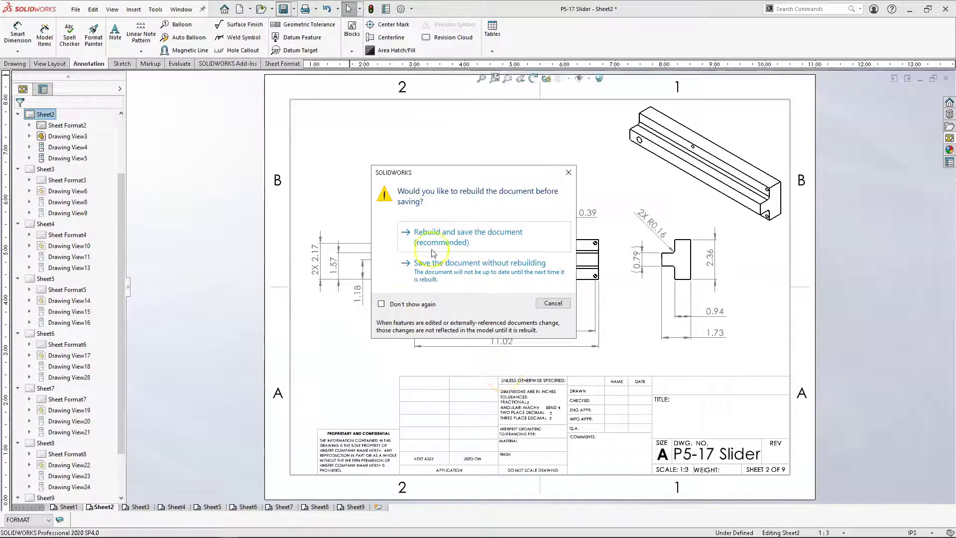
{"action": "left_click", "coordinate": [436, 238]}
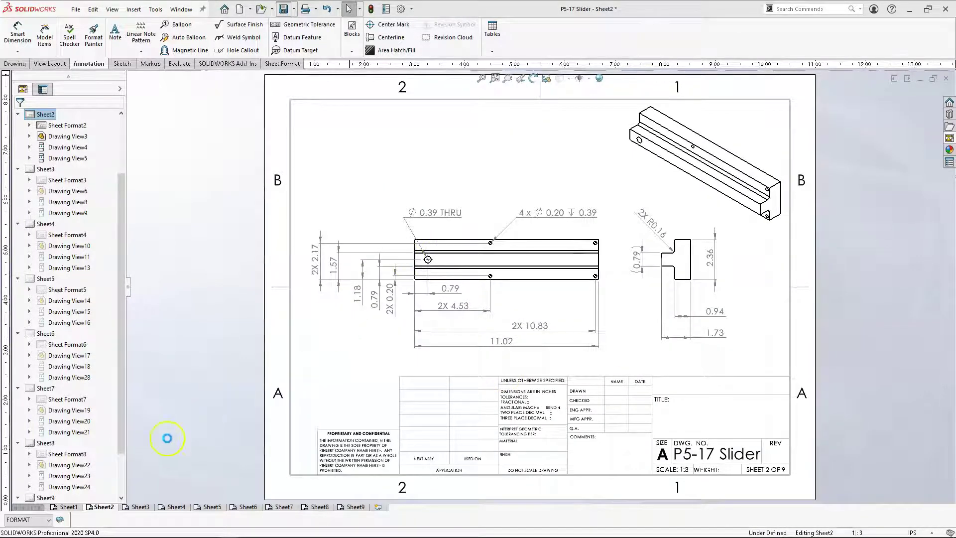
{"action": "left_click", "coordinate": [77, 507]}
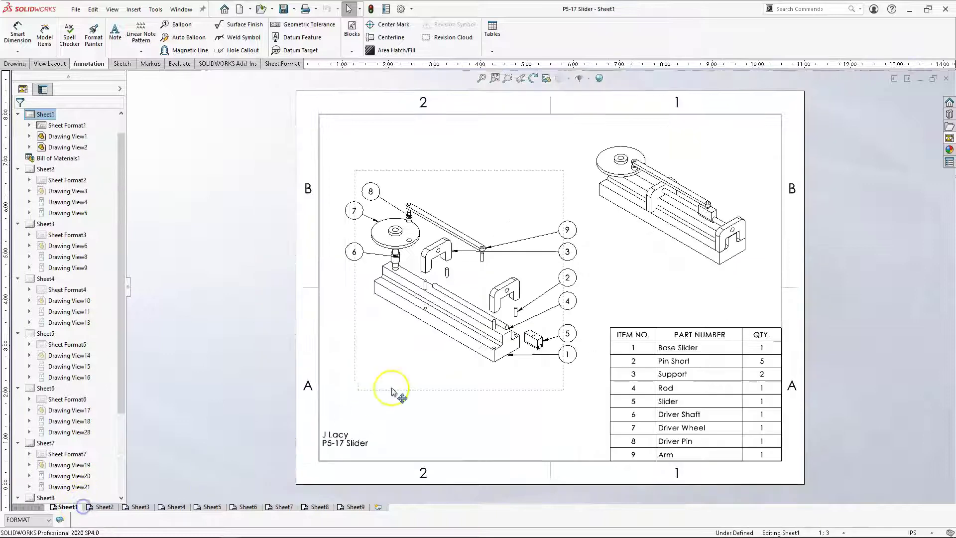